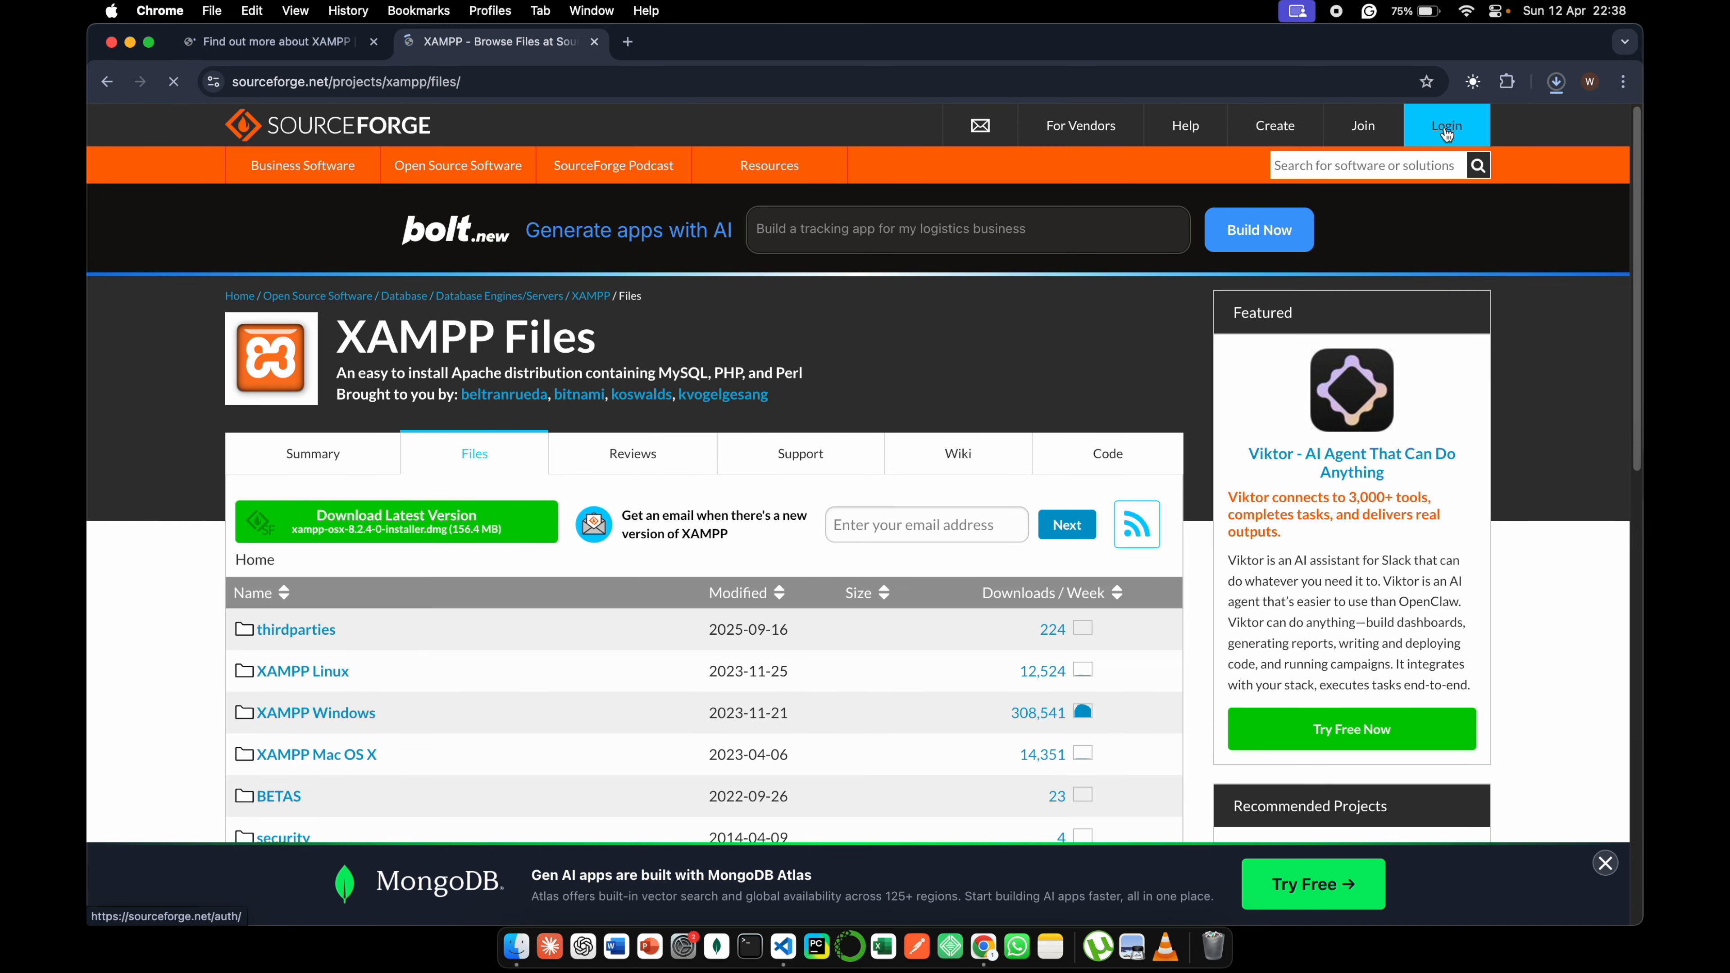
# - Check the XAMPP download's progress and search Google for "worpress download"
pyautogui.click(1556, 81)
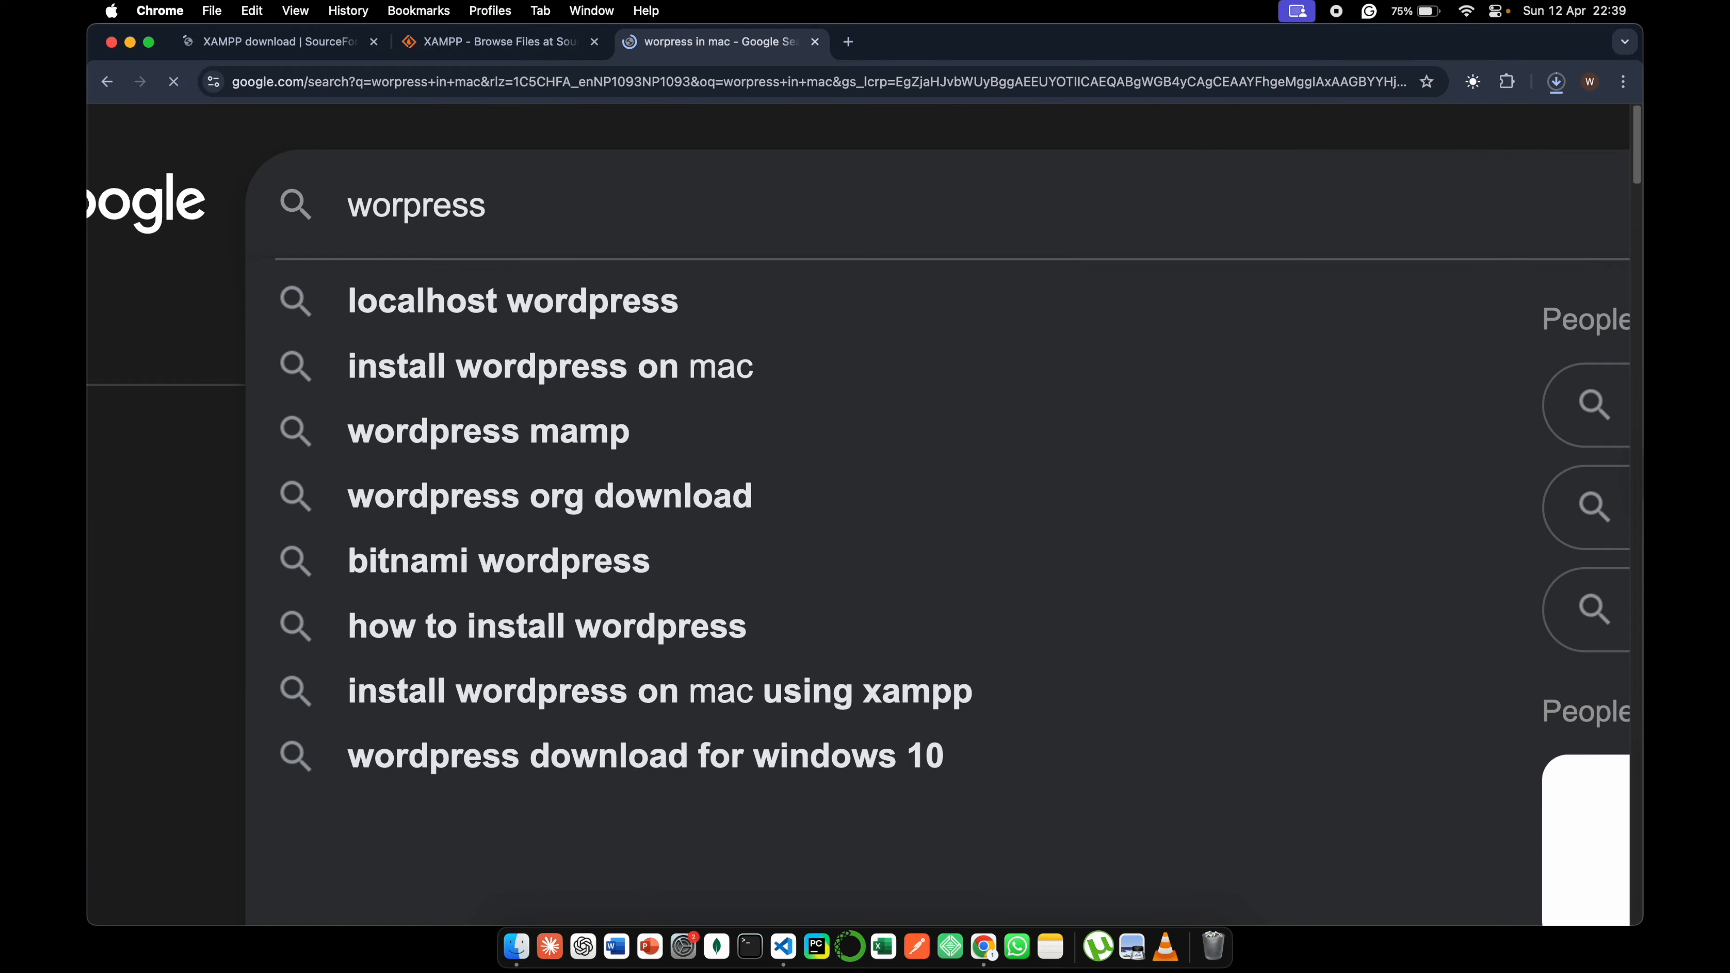
pyautogui.write('dow')
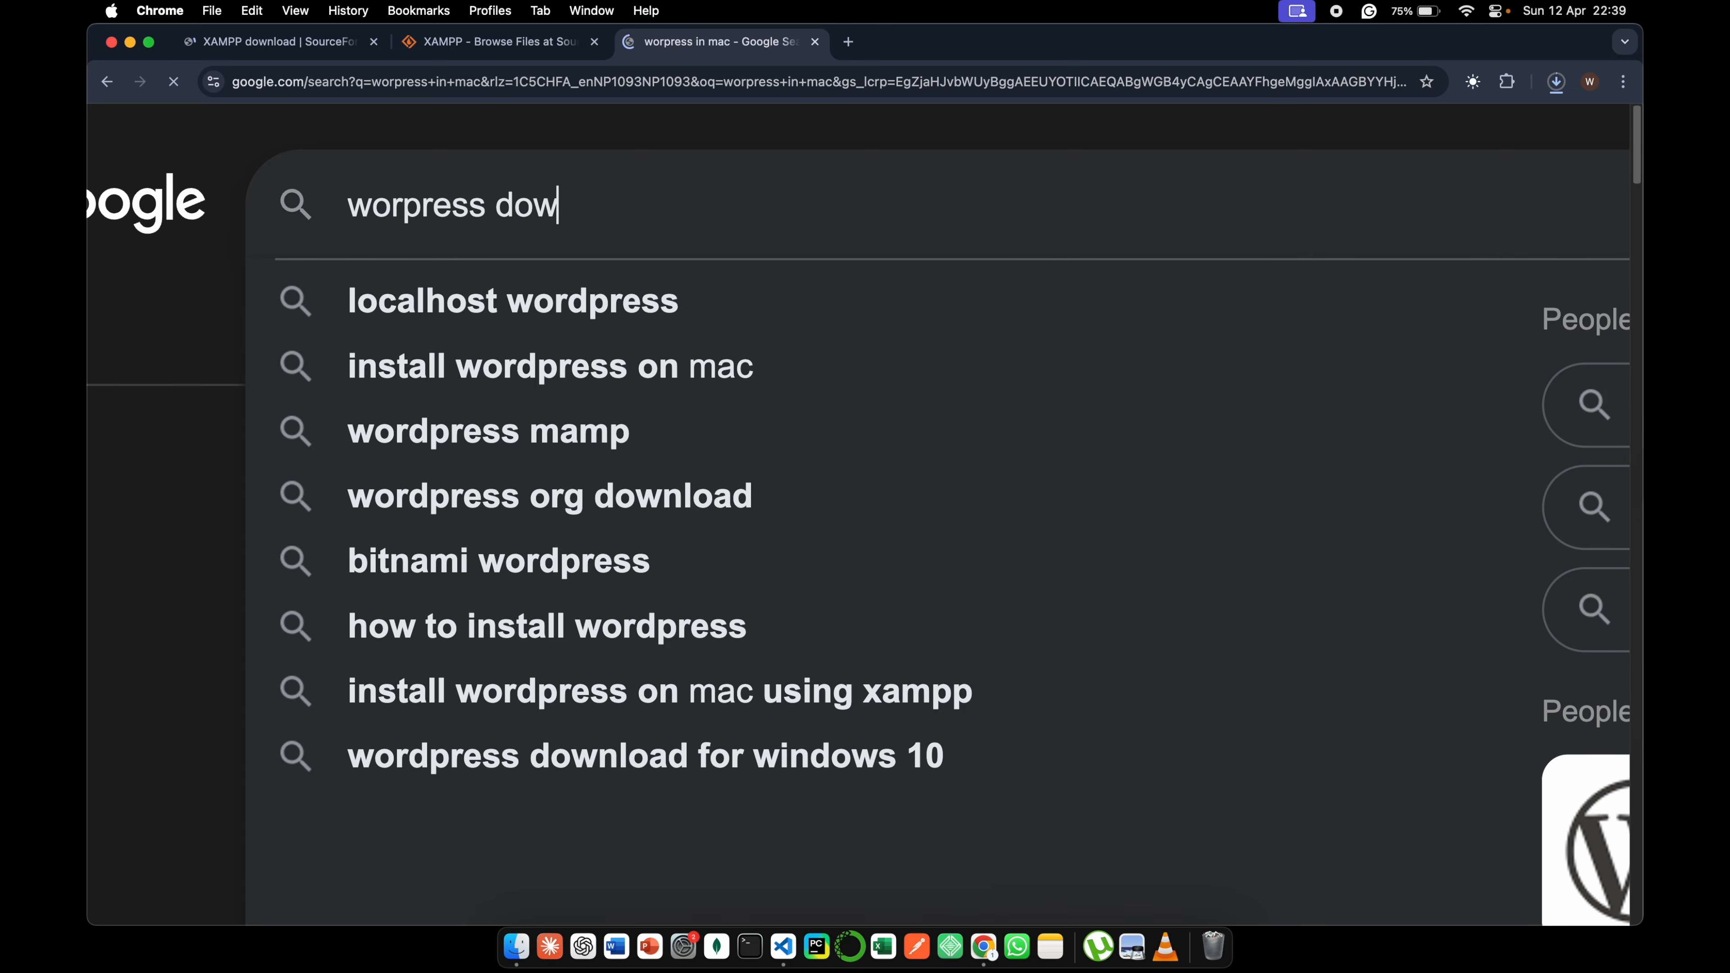
pyautogui.write('nload')
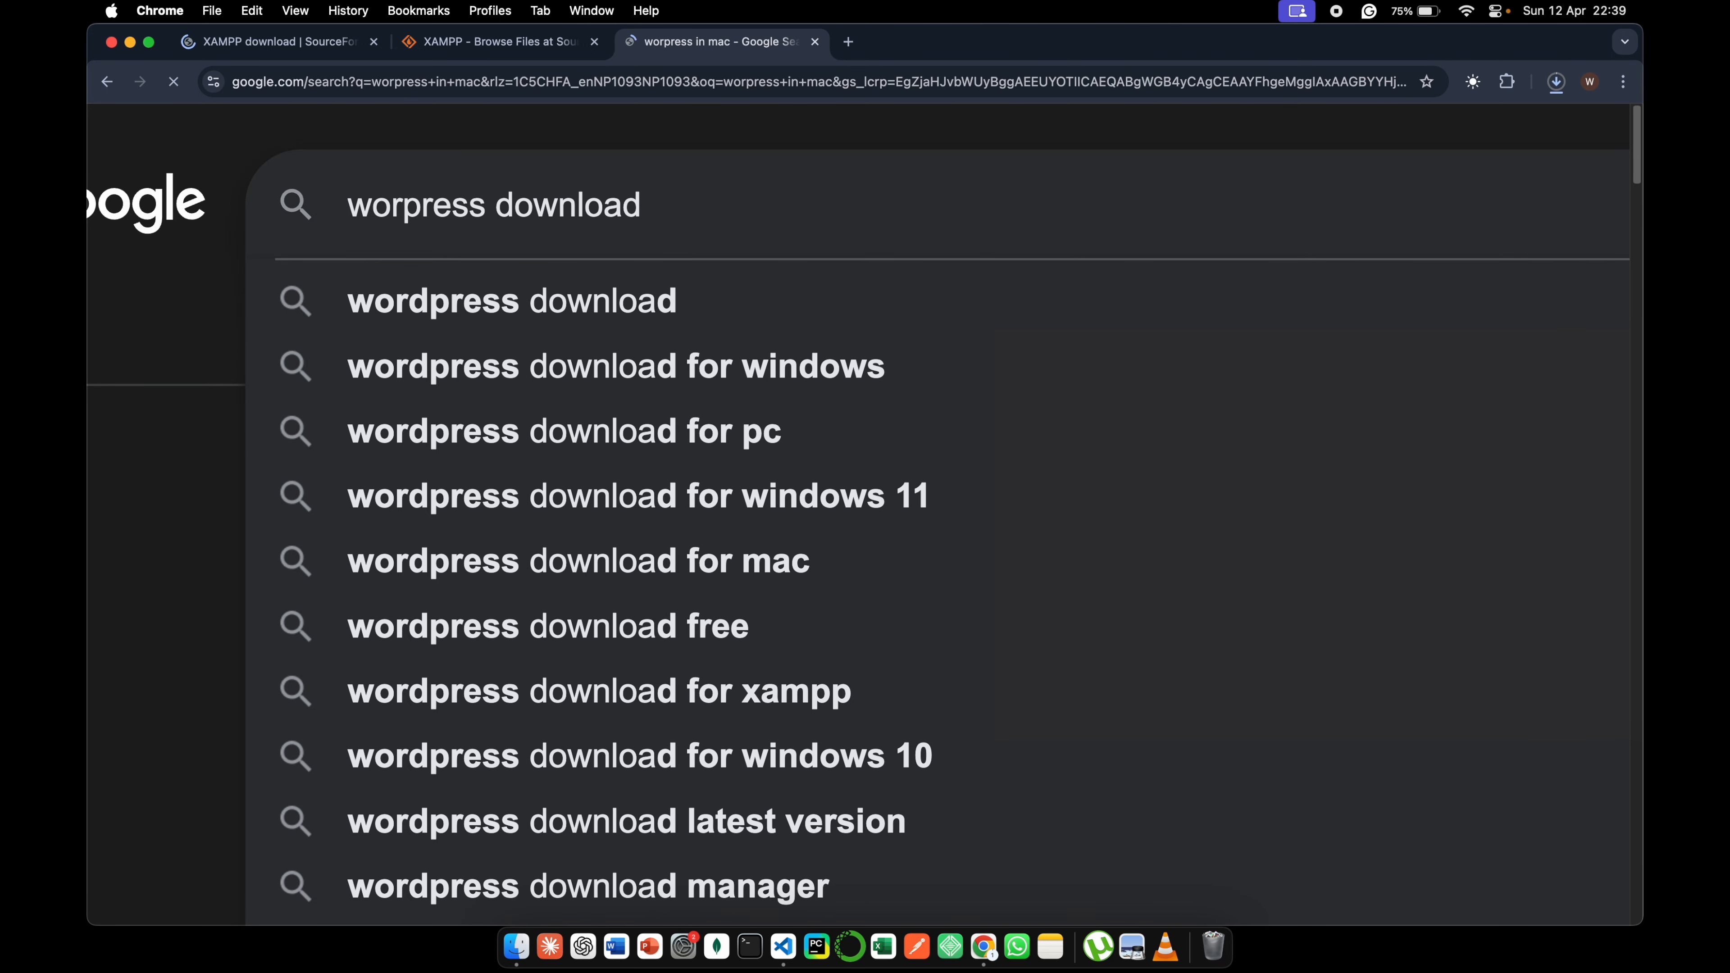
pyautogui.press('Return')
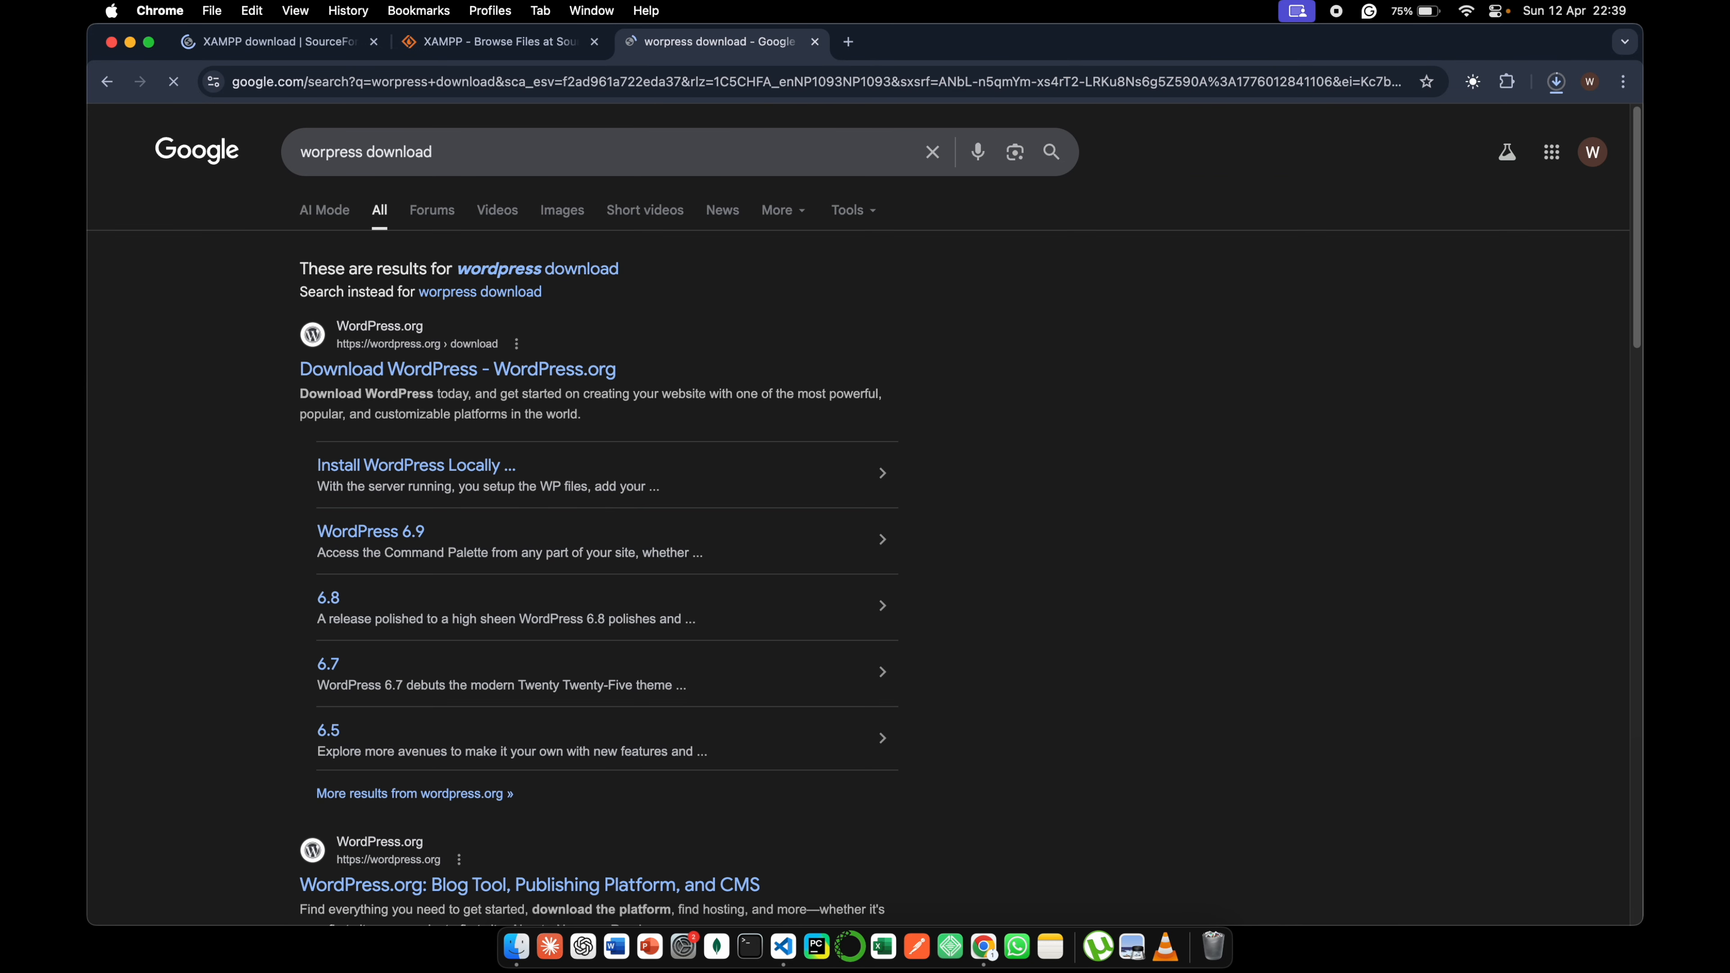
# - Open the WordPress.org download page from the search results and download WordPress 6.9.4
pyautogui.click(372, 371)
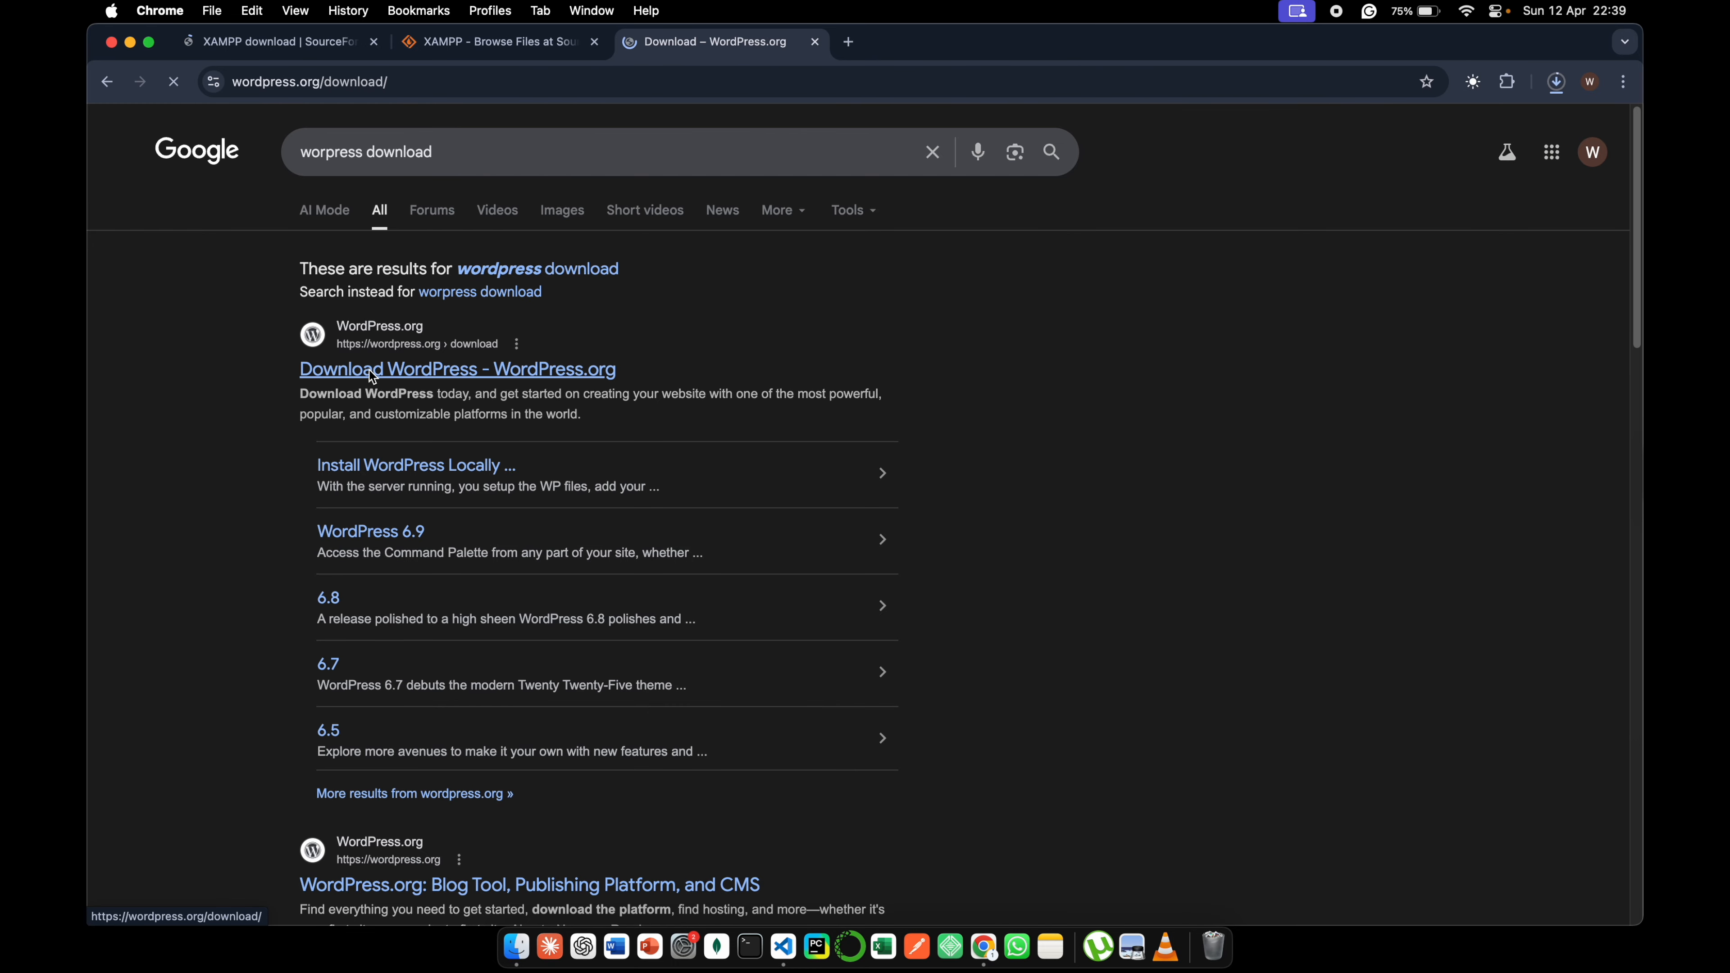
pyautogui.scroll(-3, 551, 508)
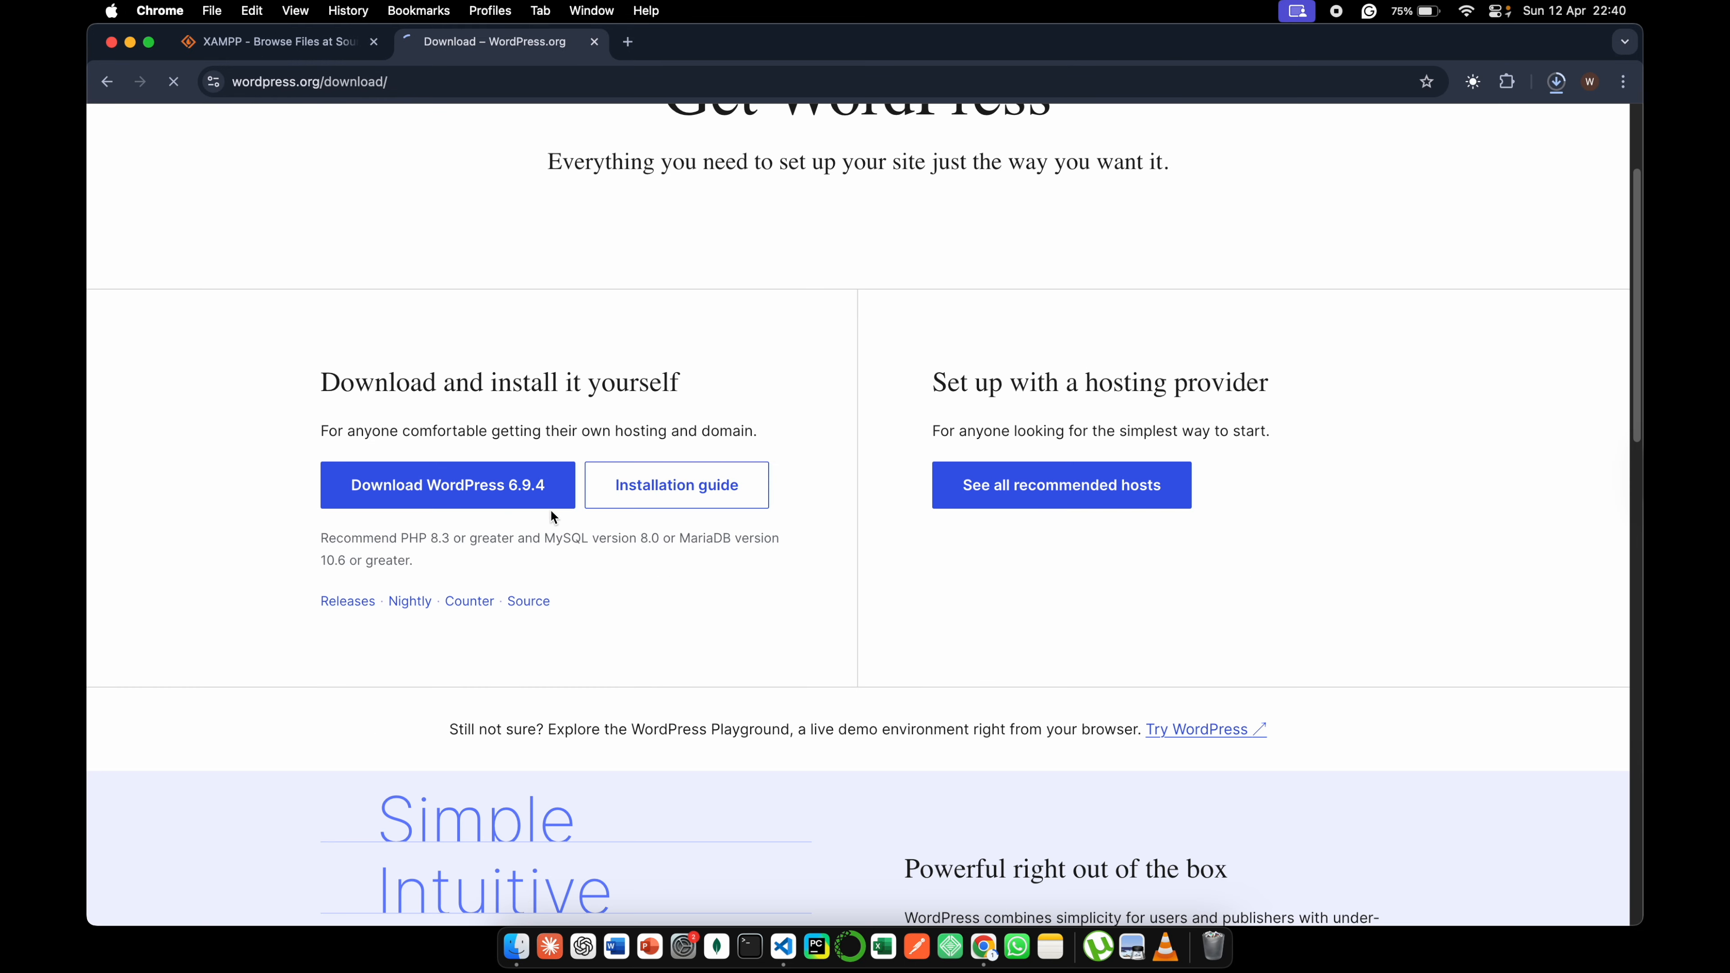
pyautogui.click(512, 504)
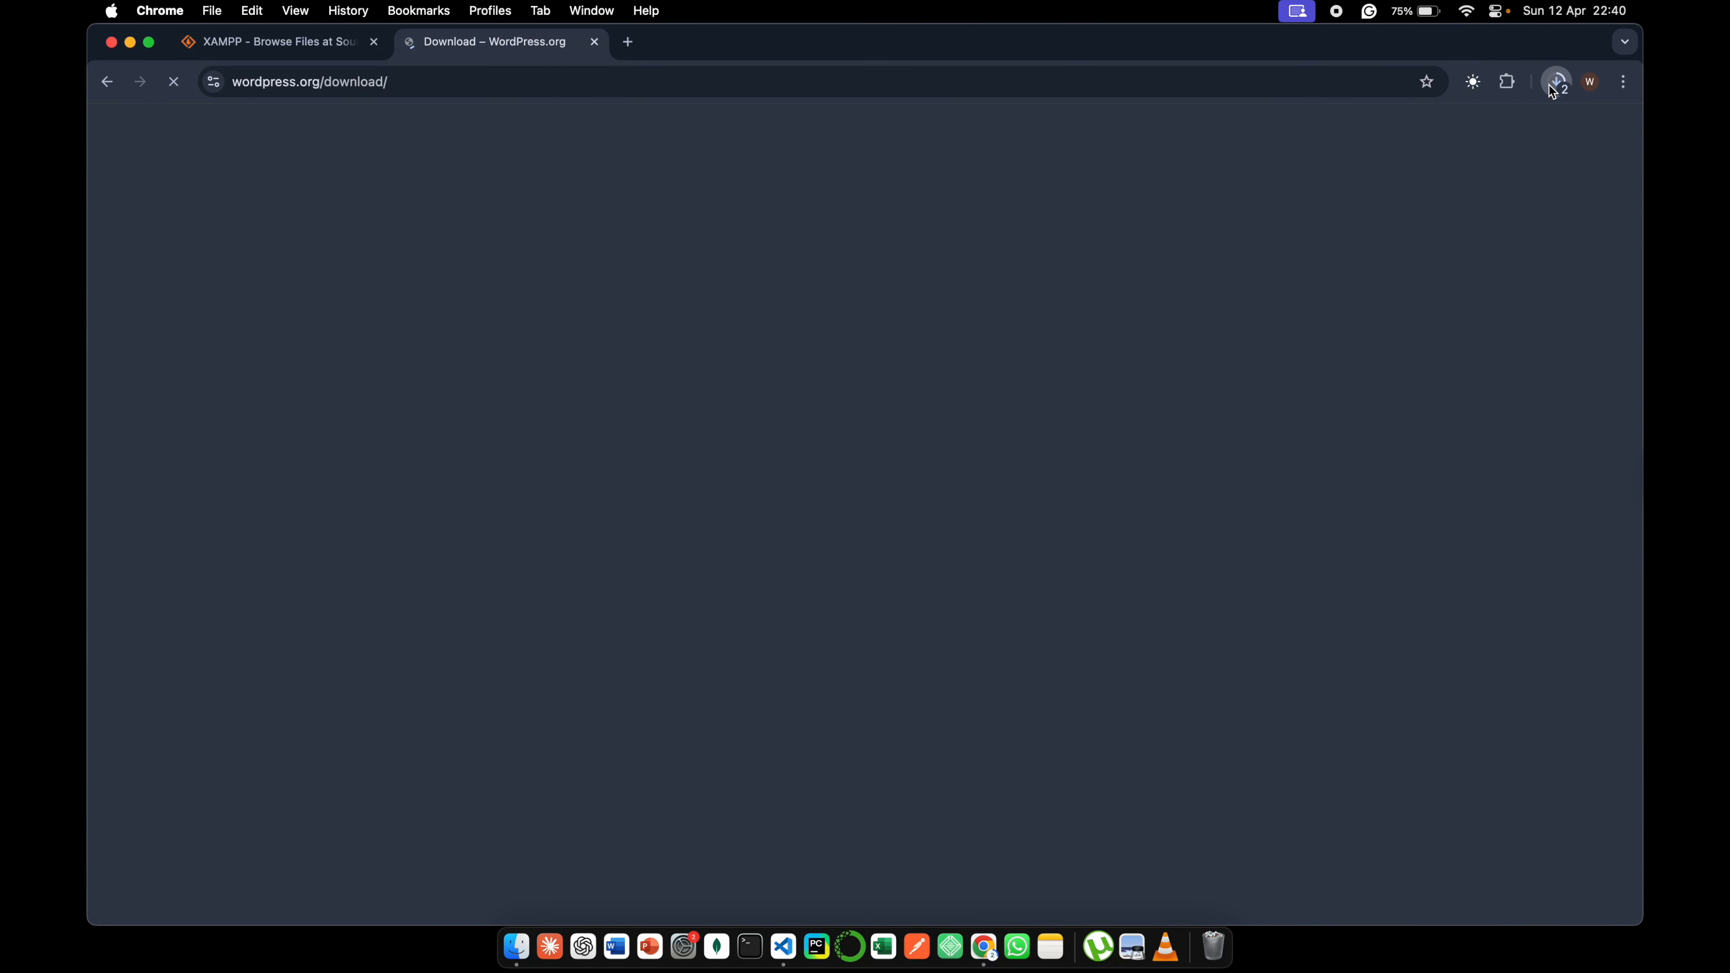
# - Open the downloaded xampp-osx-8.2.4-0 disk image, minimize the browser and move the installer window to the middle of the desktop
pyautogui.click(1555, 84)
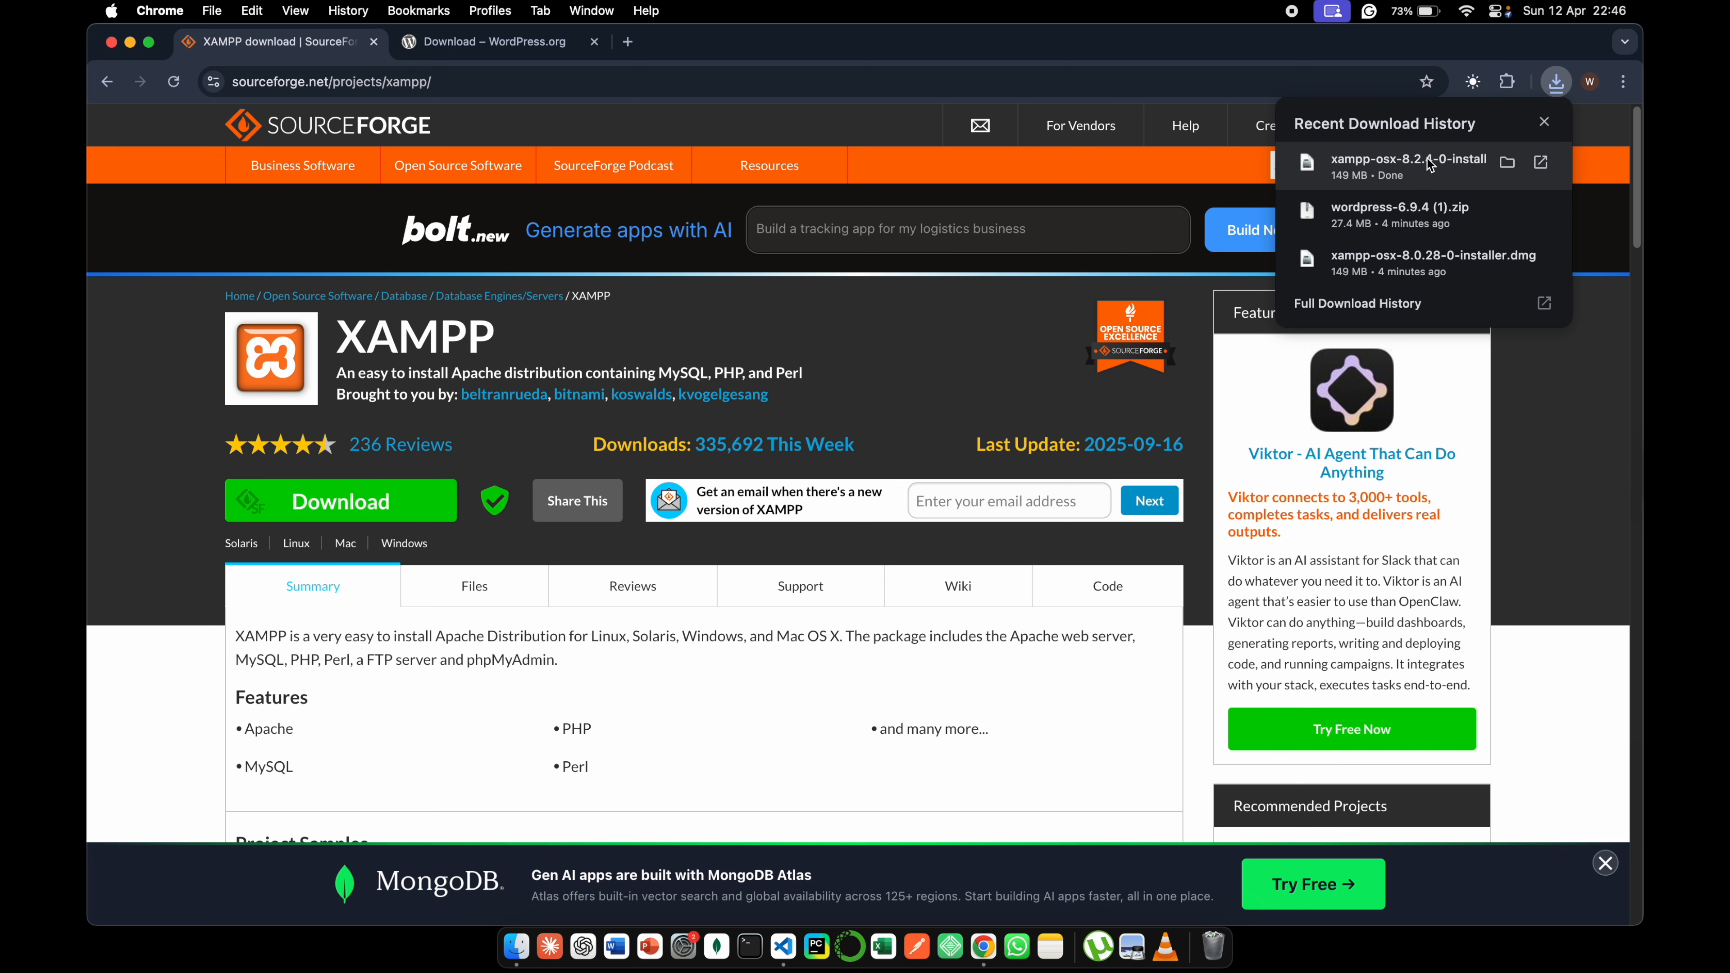
pyautogui.click(1429, 166)
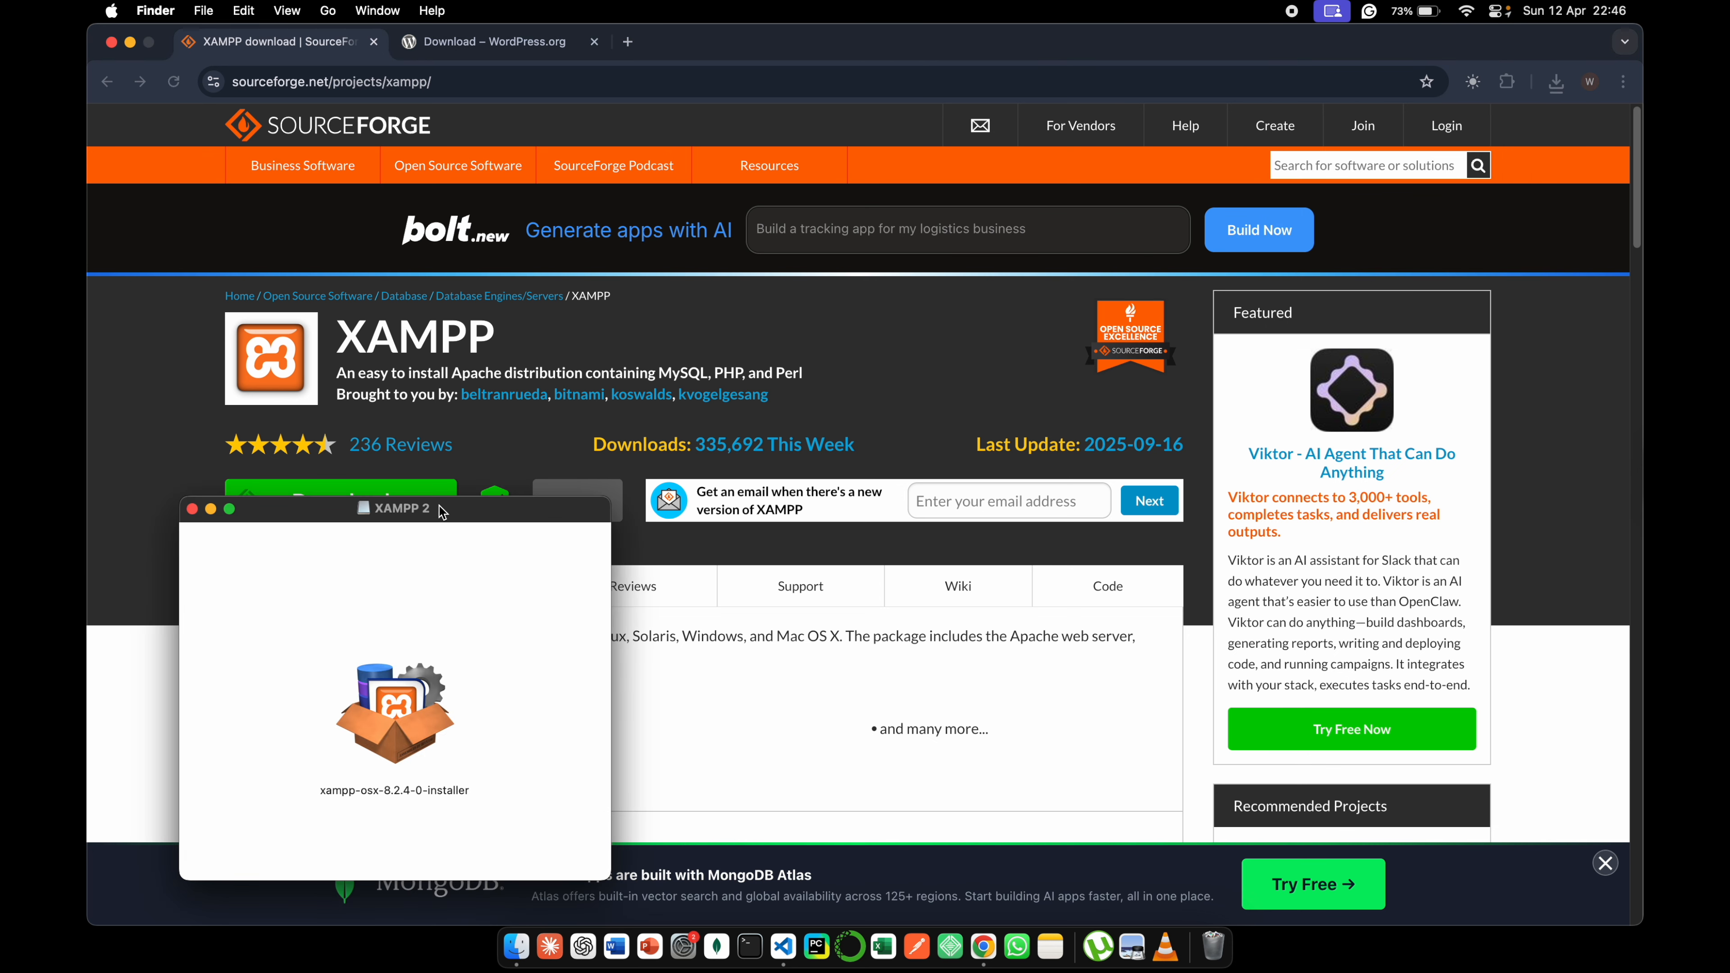
pyautogui.moveTo(443, 512); pyautogui.dragTo(857, 308)
pyautogui.click(130, 42)
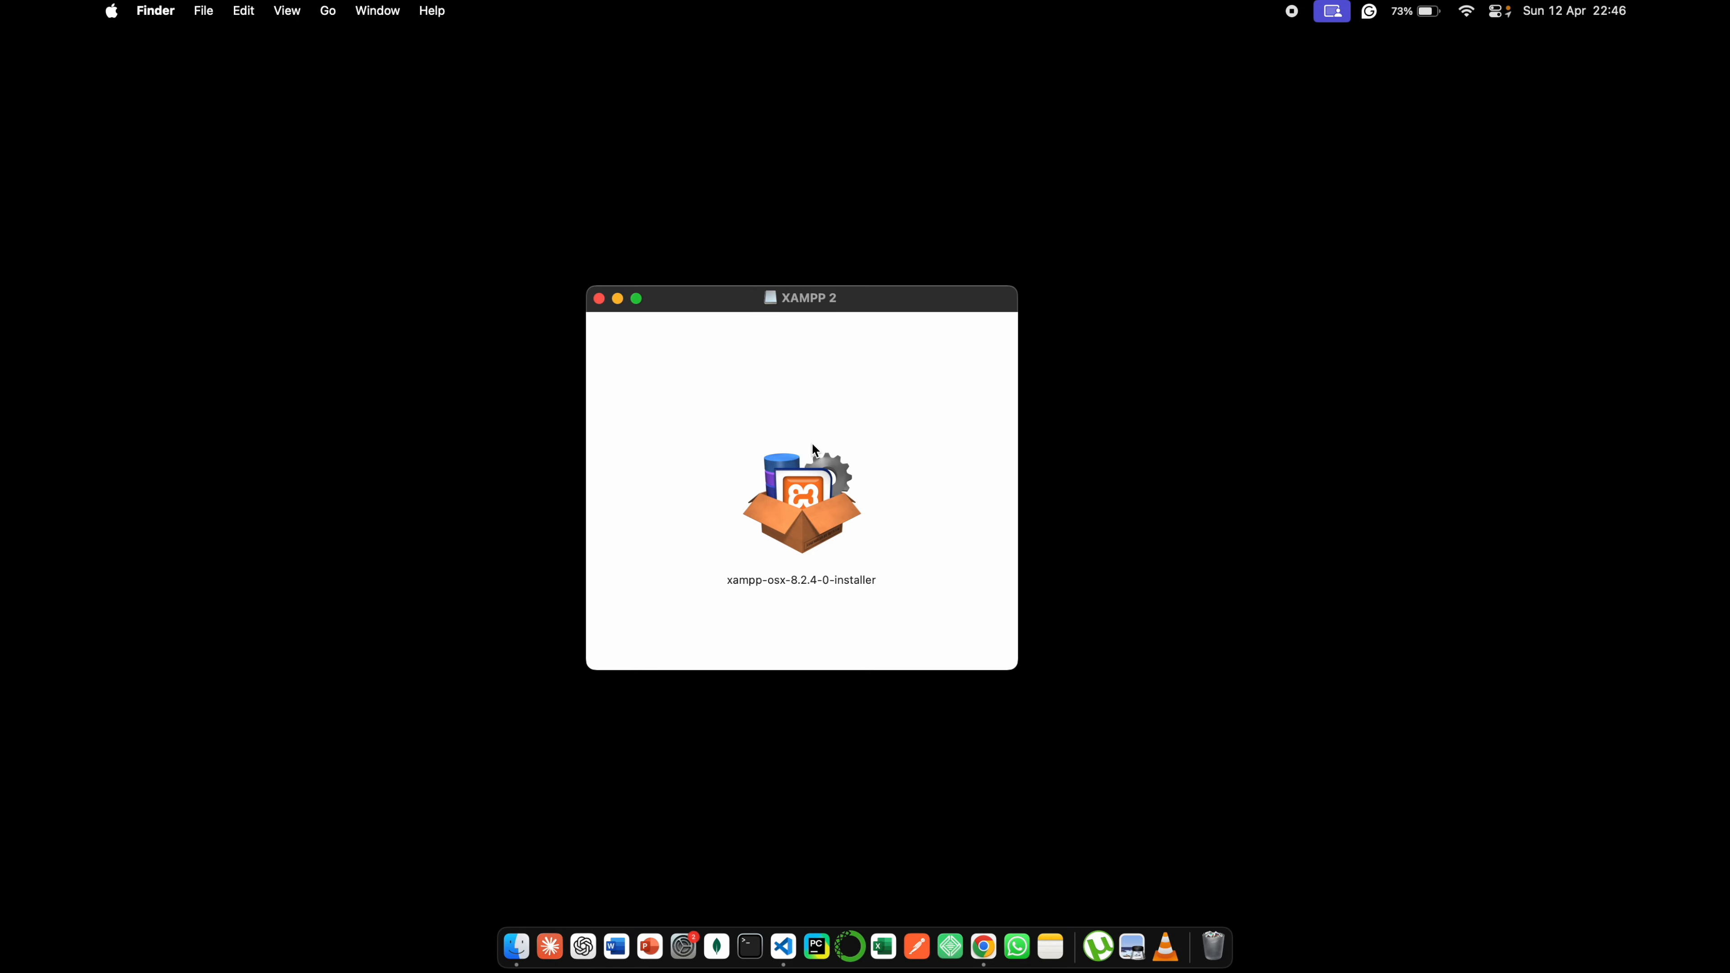
pyautogui.moveTo(845, 309); pyautogui.dragTo(916, 312)
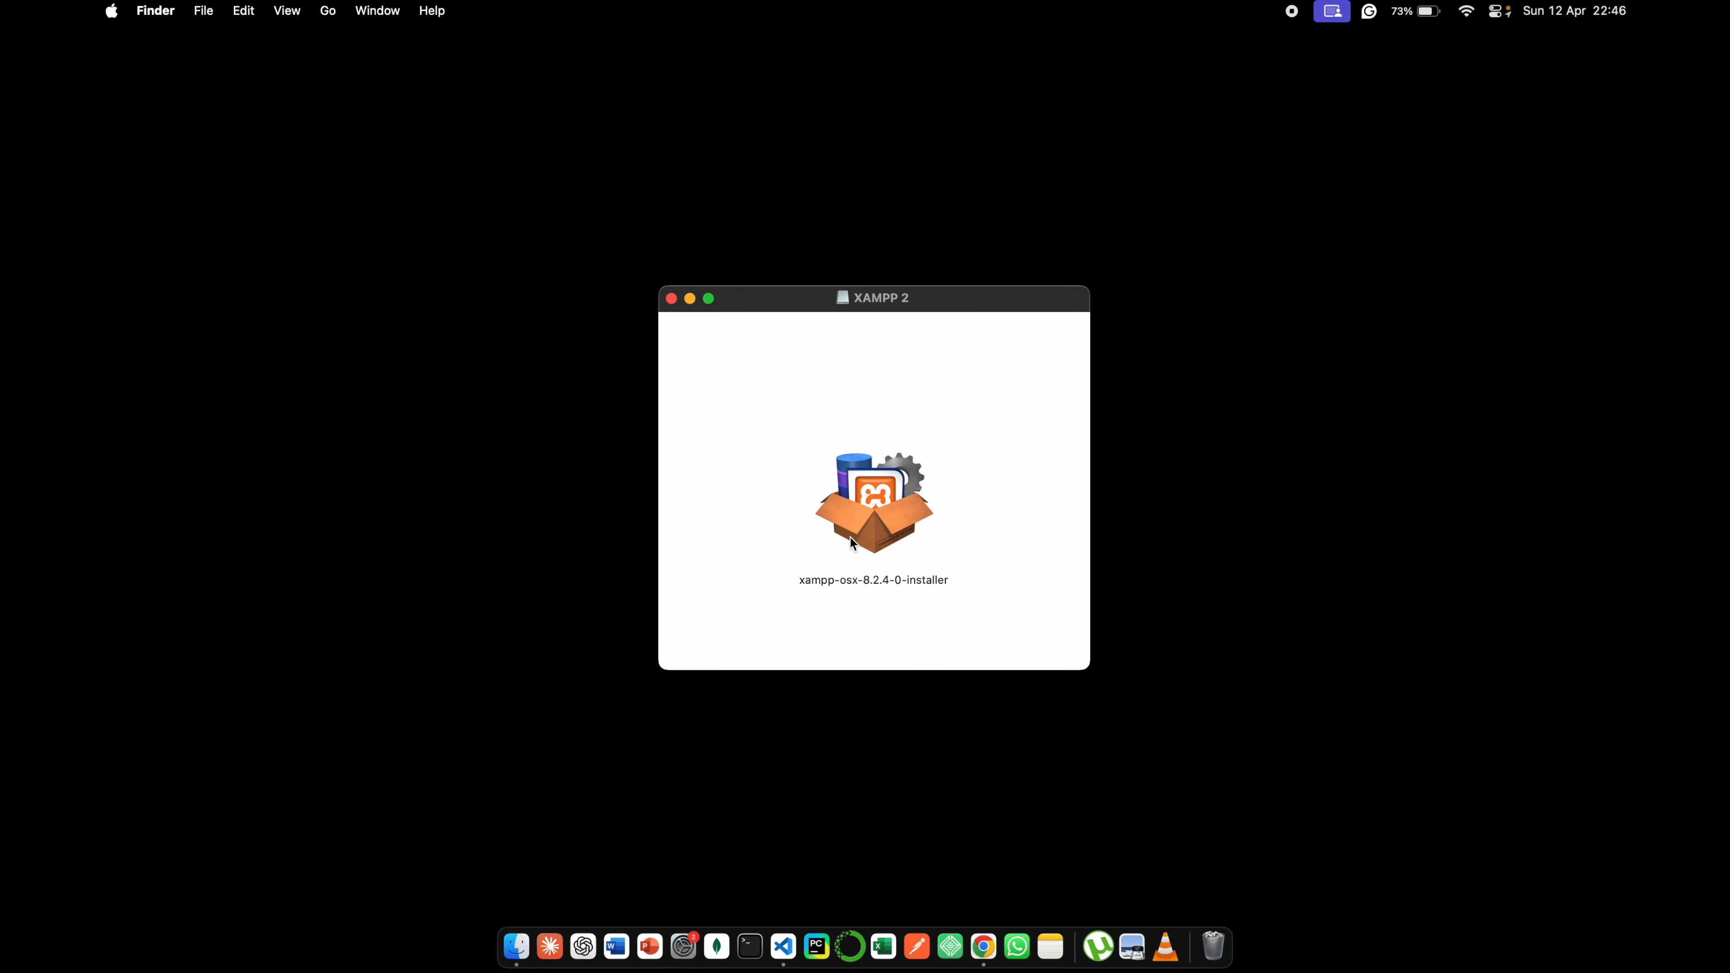
# - Try to launch xampp-osx-8.2.4-0-installer and highlight the title of the security alert
pyautogui.doubleClick(860, 511)
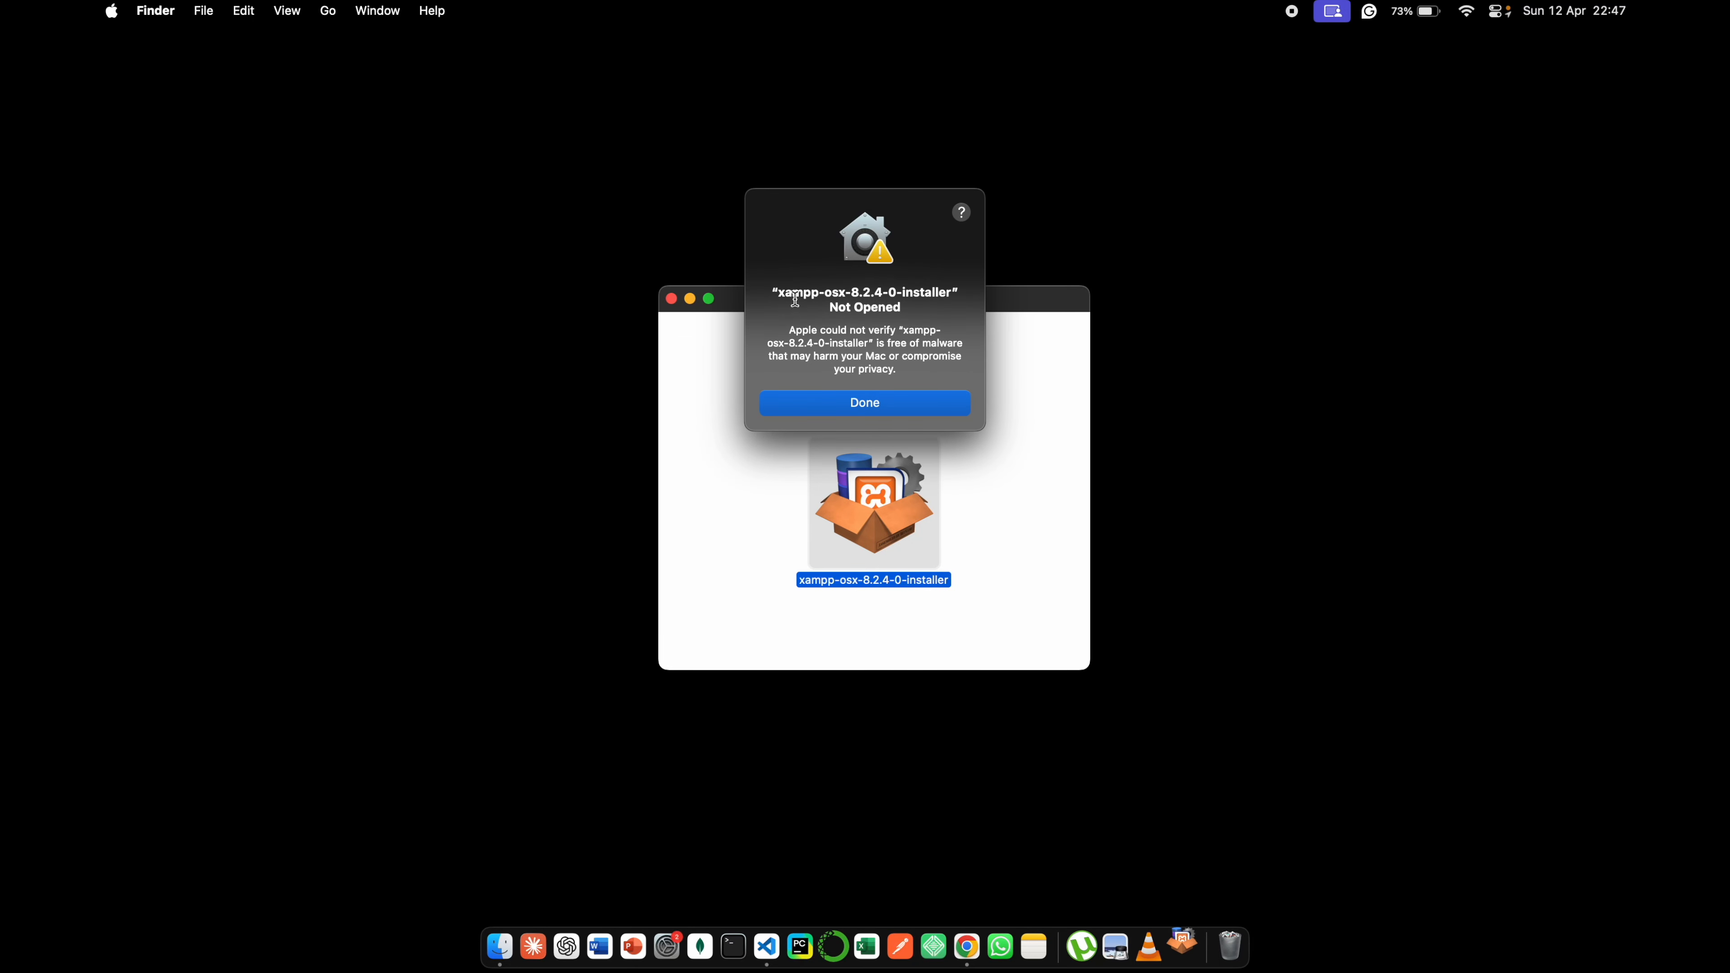
pyautogui.moveTo(792, 293); pyautogui.dragTo(869, 332)
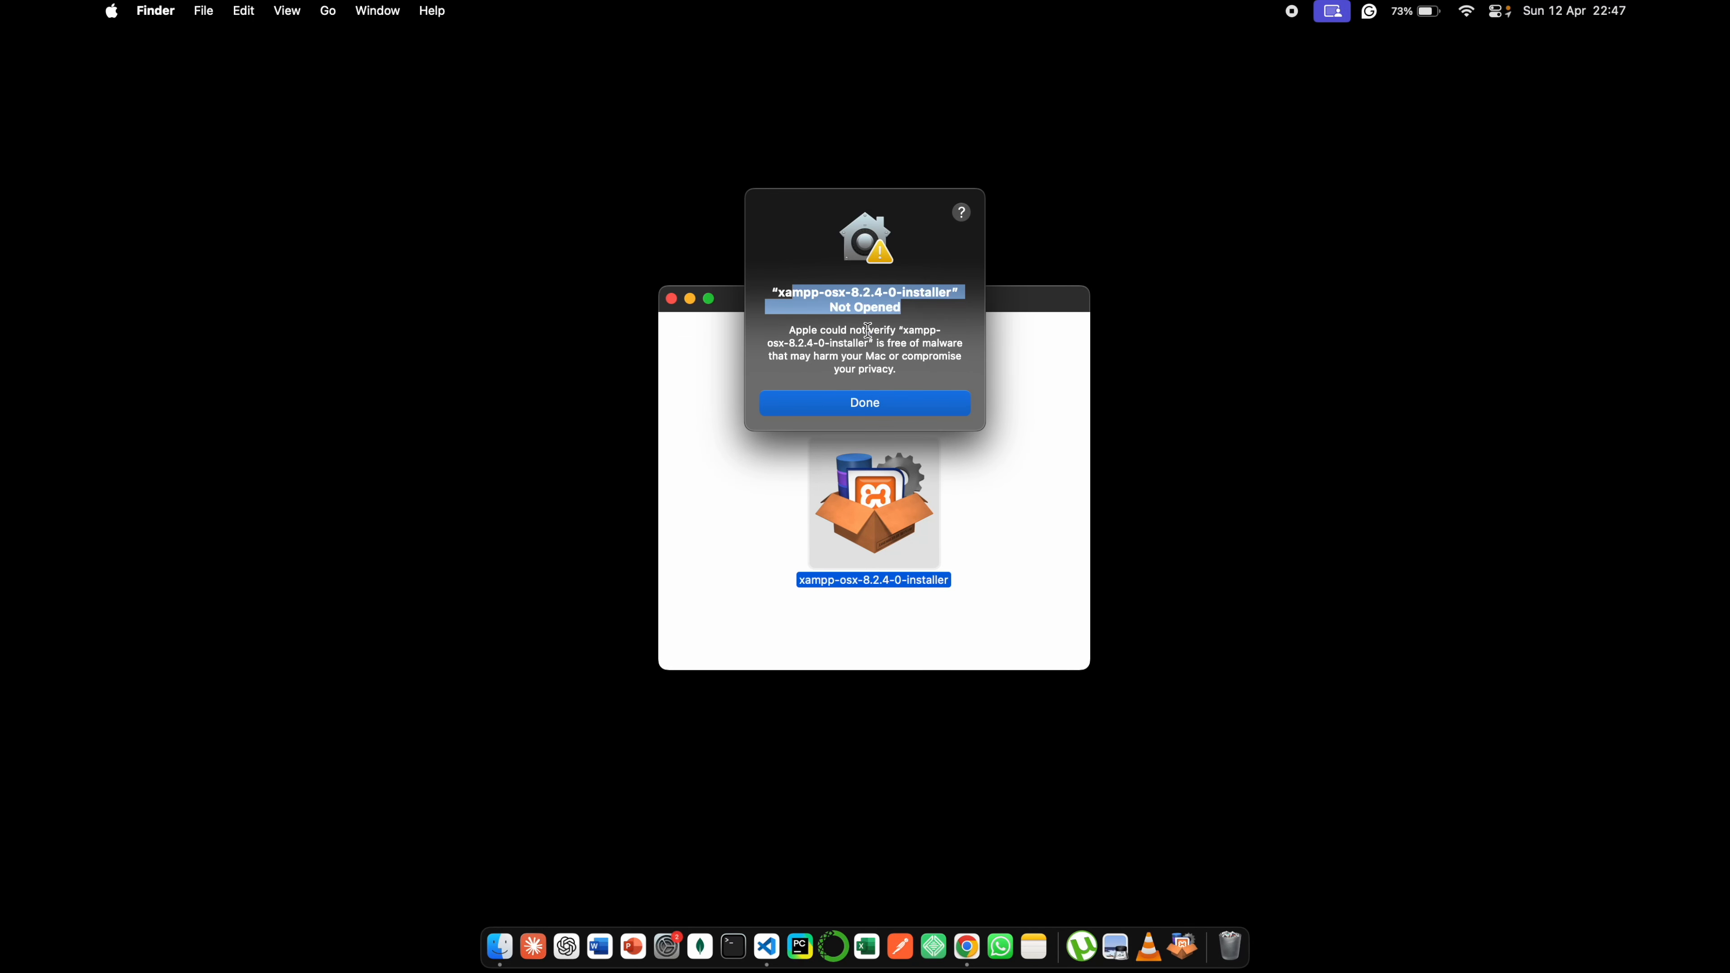
pyautogui.click(933, 346)
# - Dismiss the security alert, allow the blocked xampp-osx-8.2.4-0-installer to open anyway under Privacy & Security in System Settings, and minimize the settings window
pyautogui.click(682, 943)
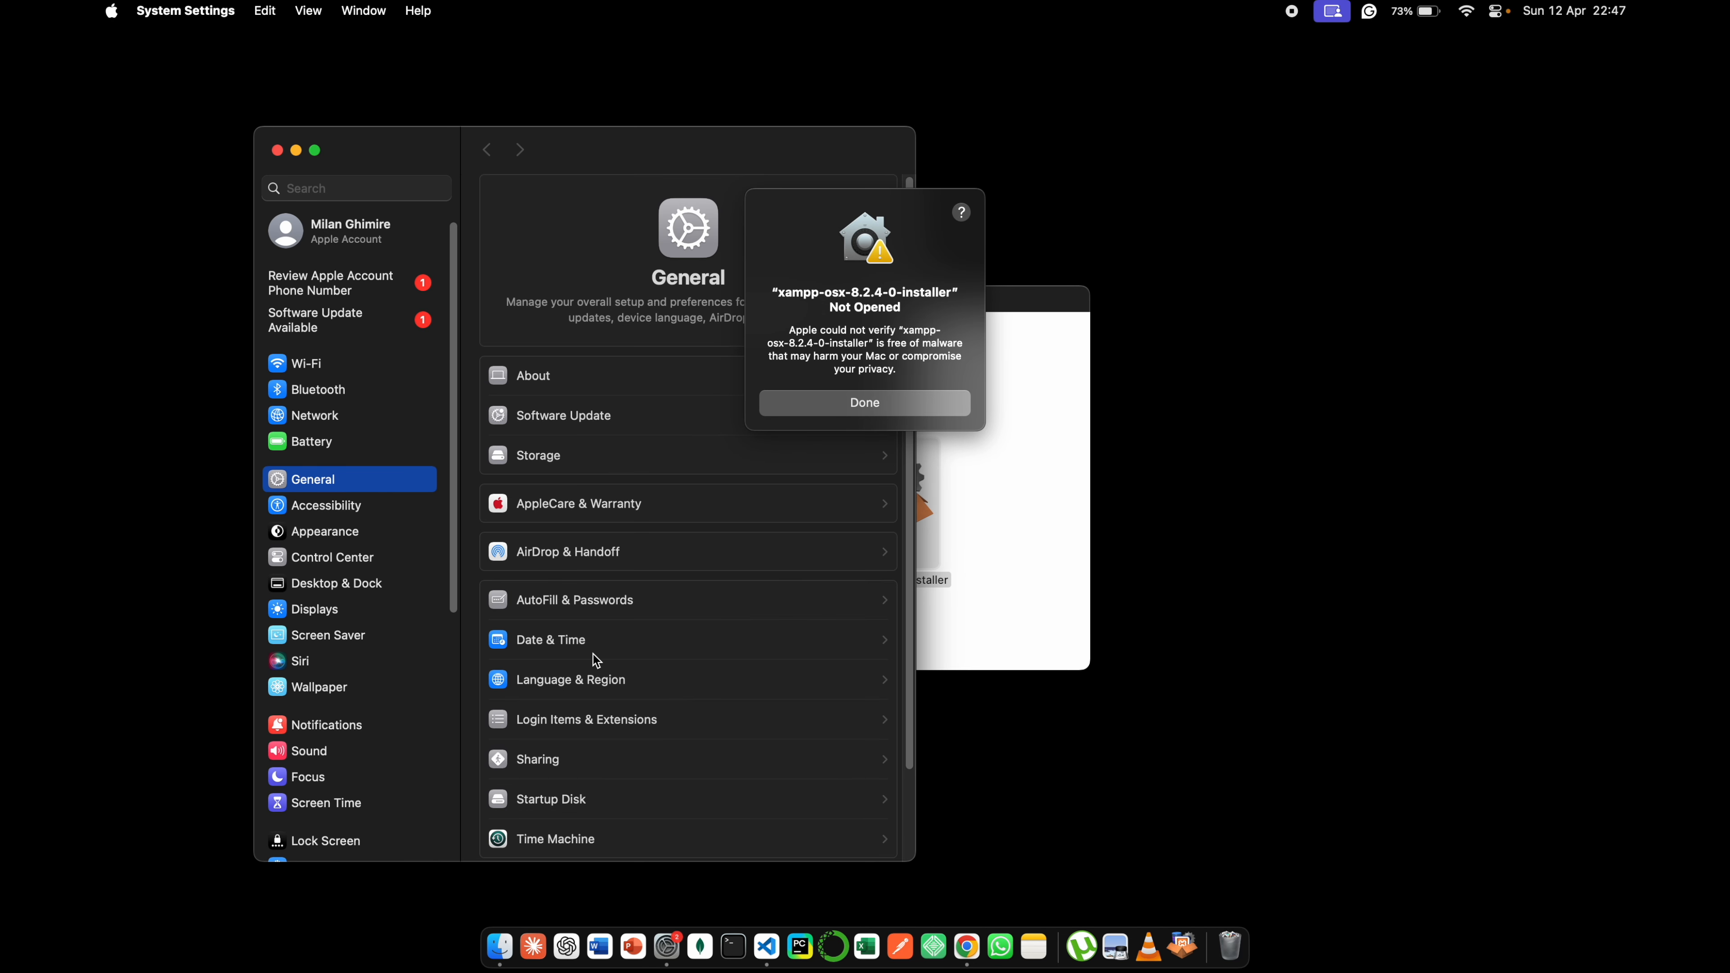
pyautogui.scroll(-1, 599, 661)
pyautogui.scroll(-5, 322, 707)
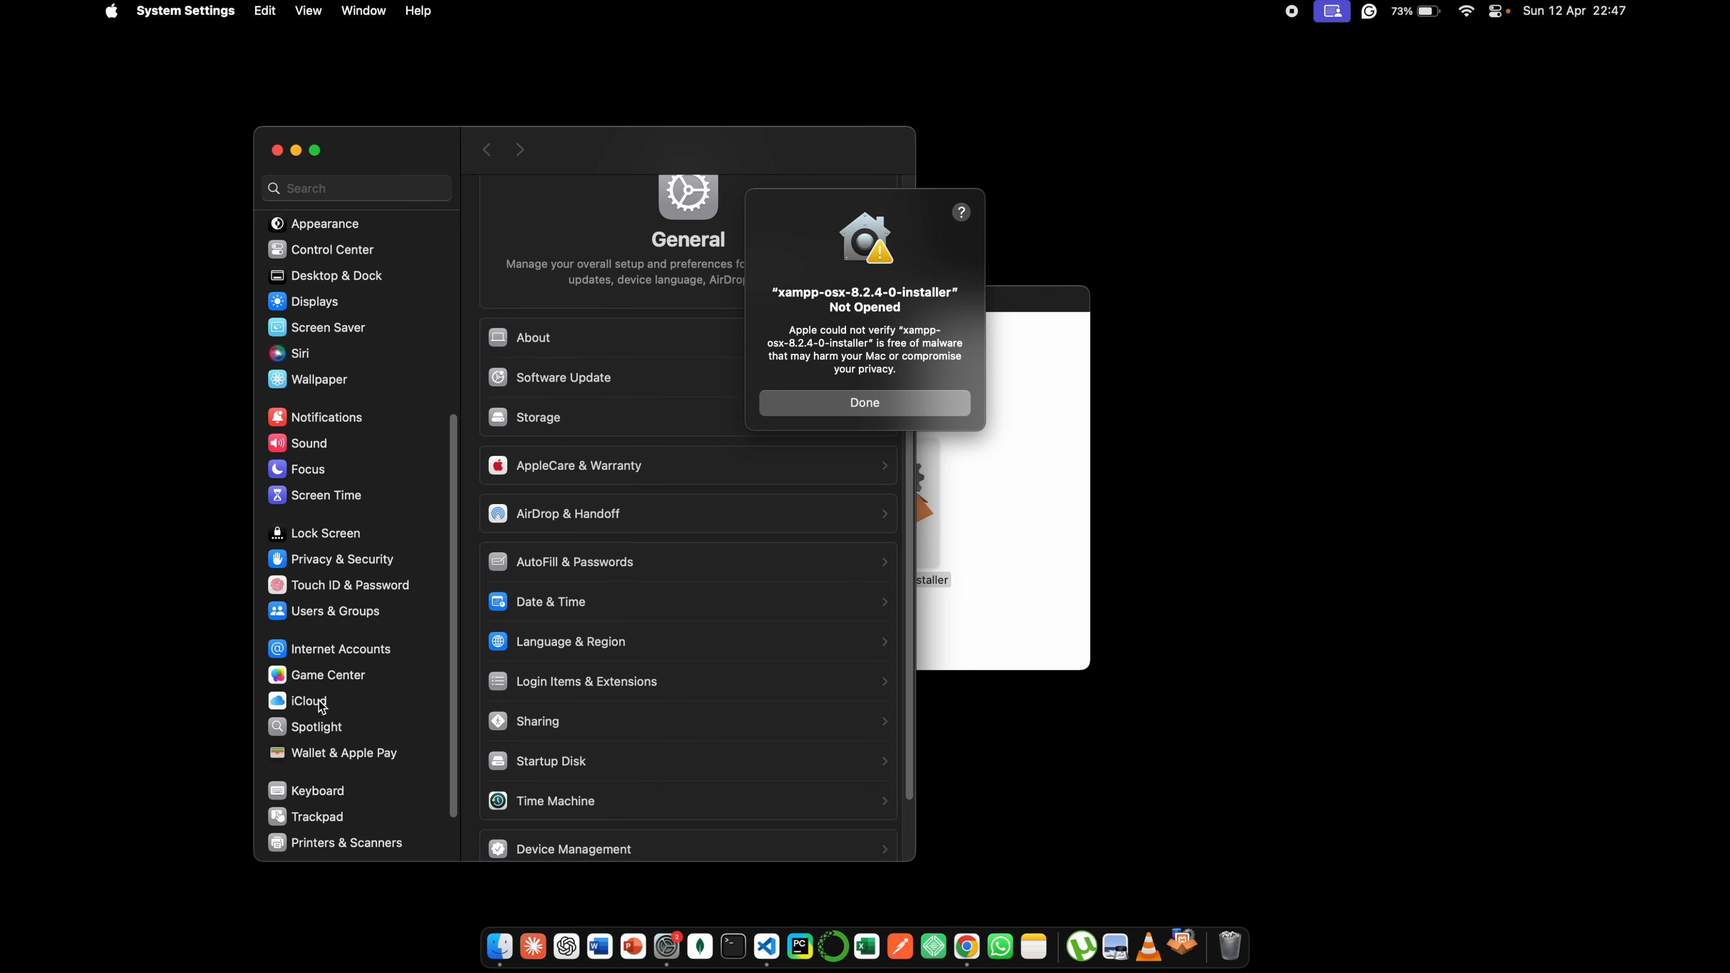
pyautogui.click(320, 556)
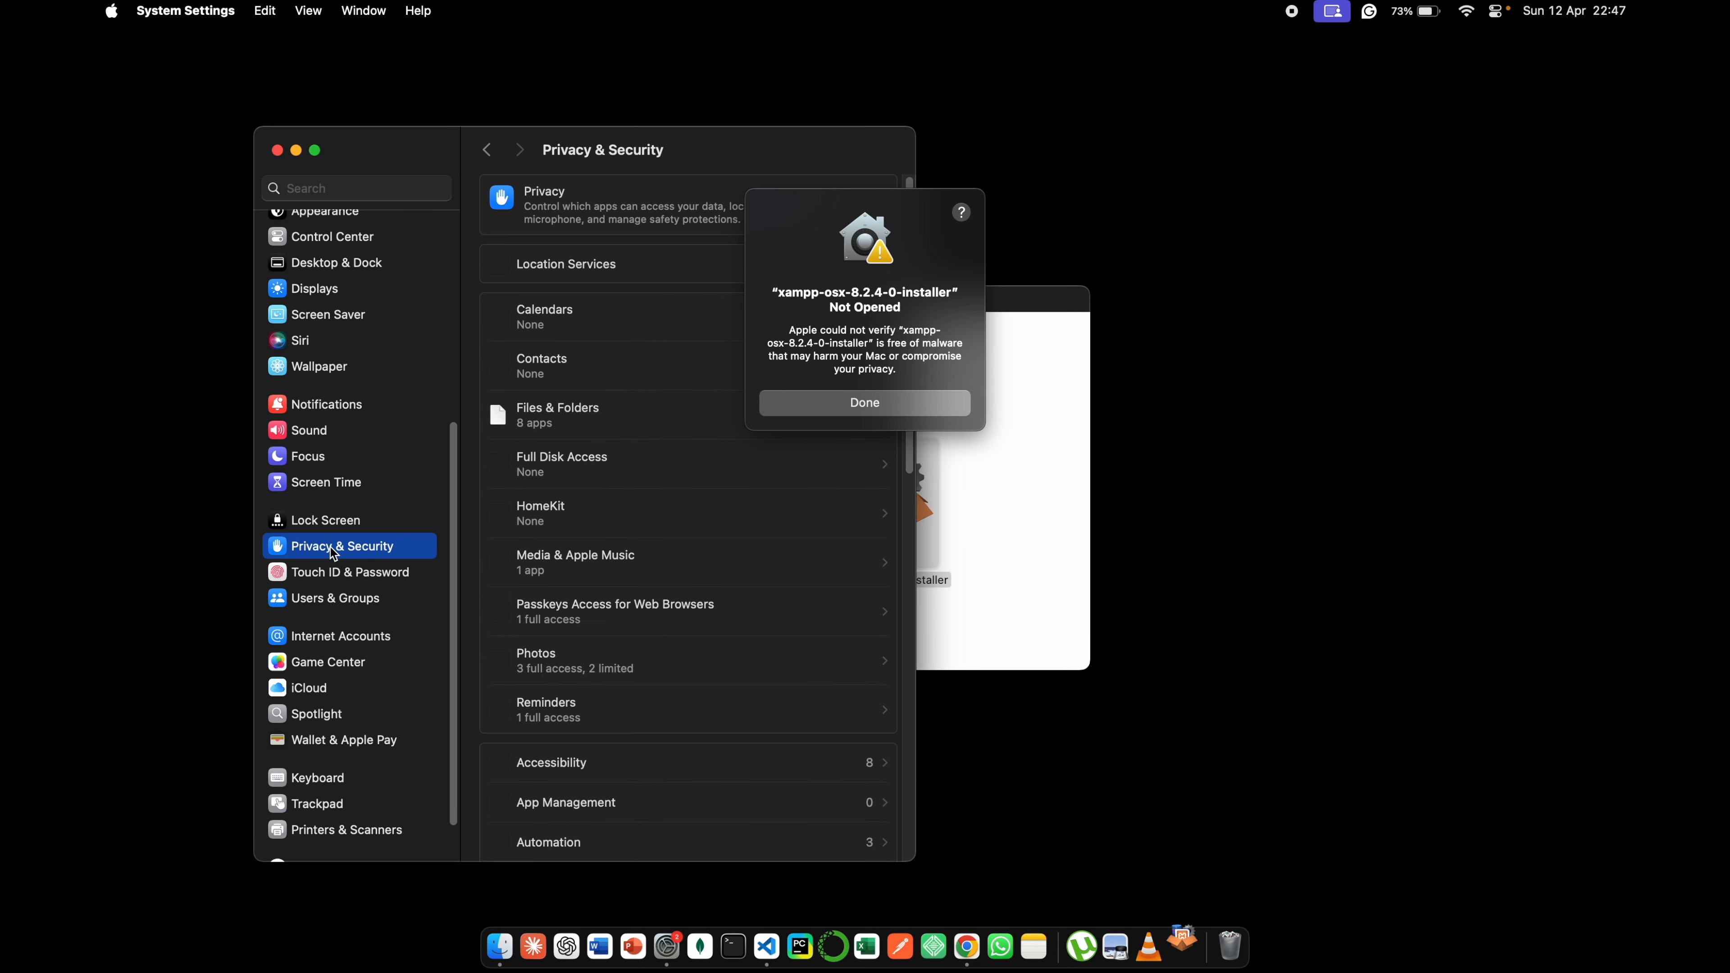
pyautogui.click(830, 406)
pyautogui.scroll(-15, 673, 597)
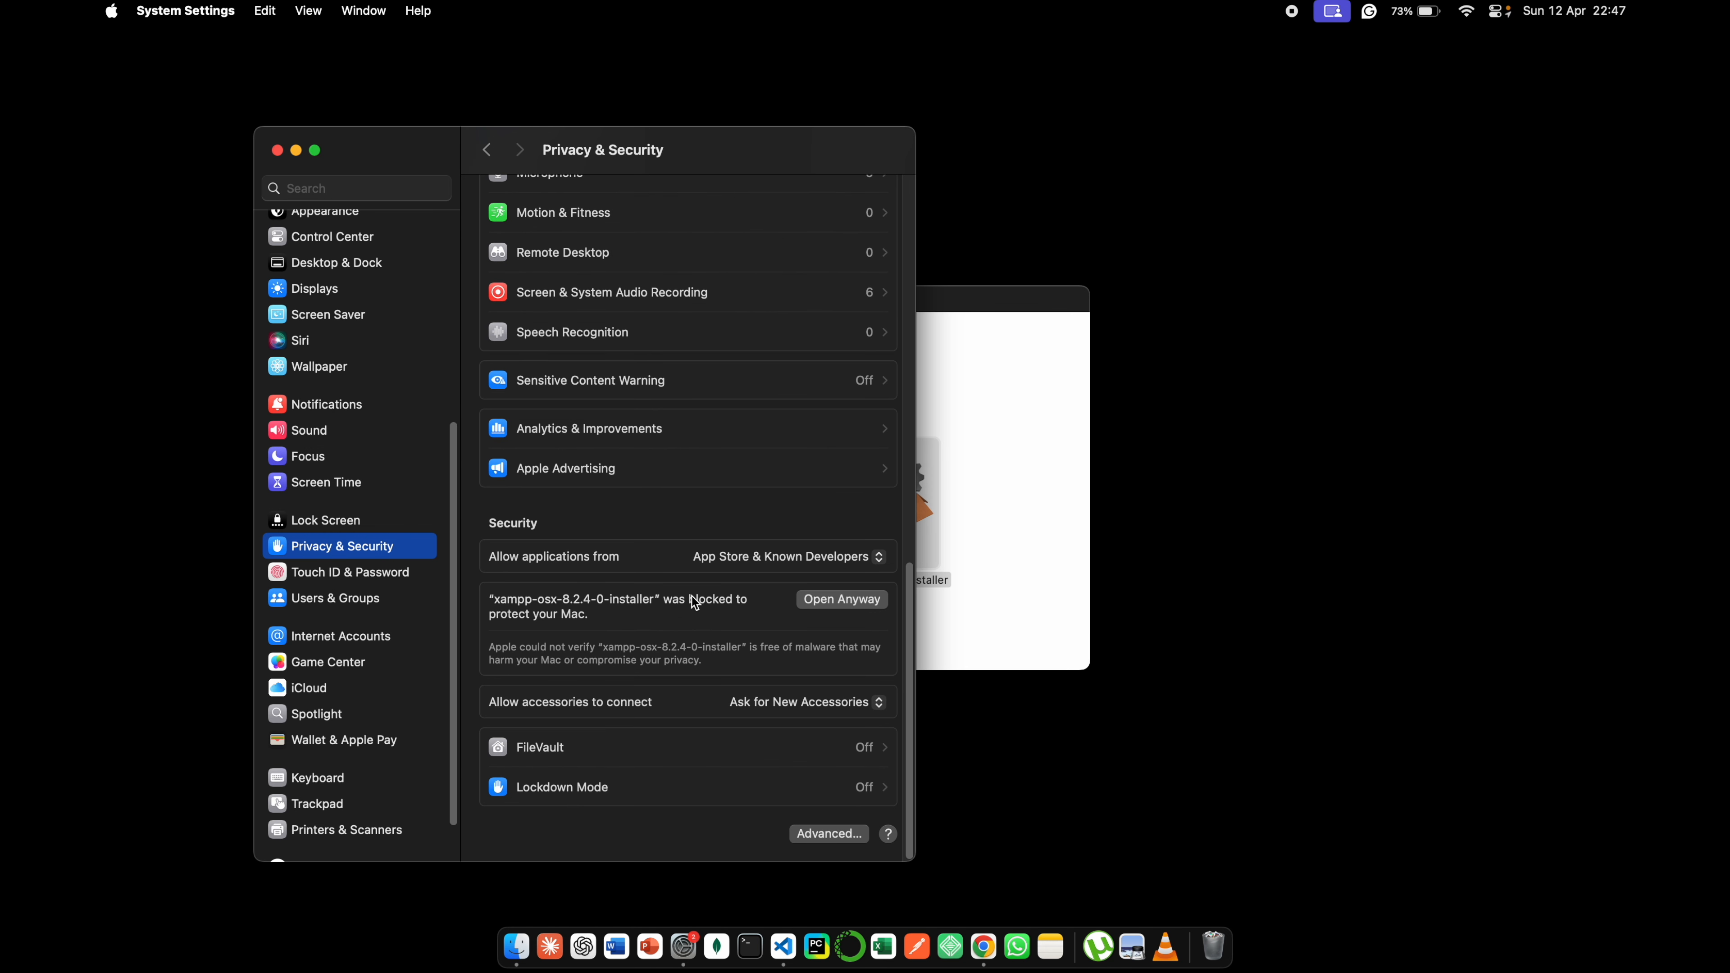
pyautogui.click(838, 607)
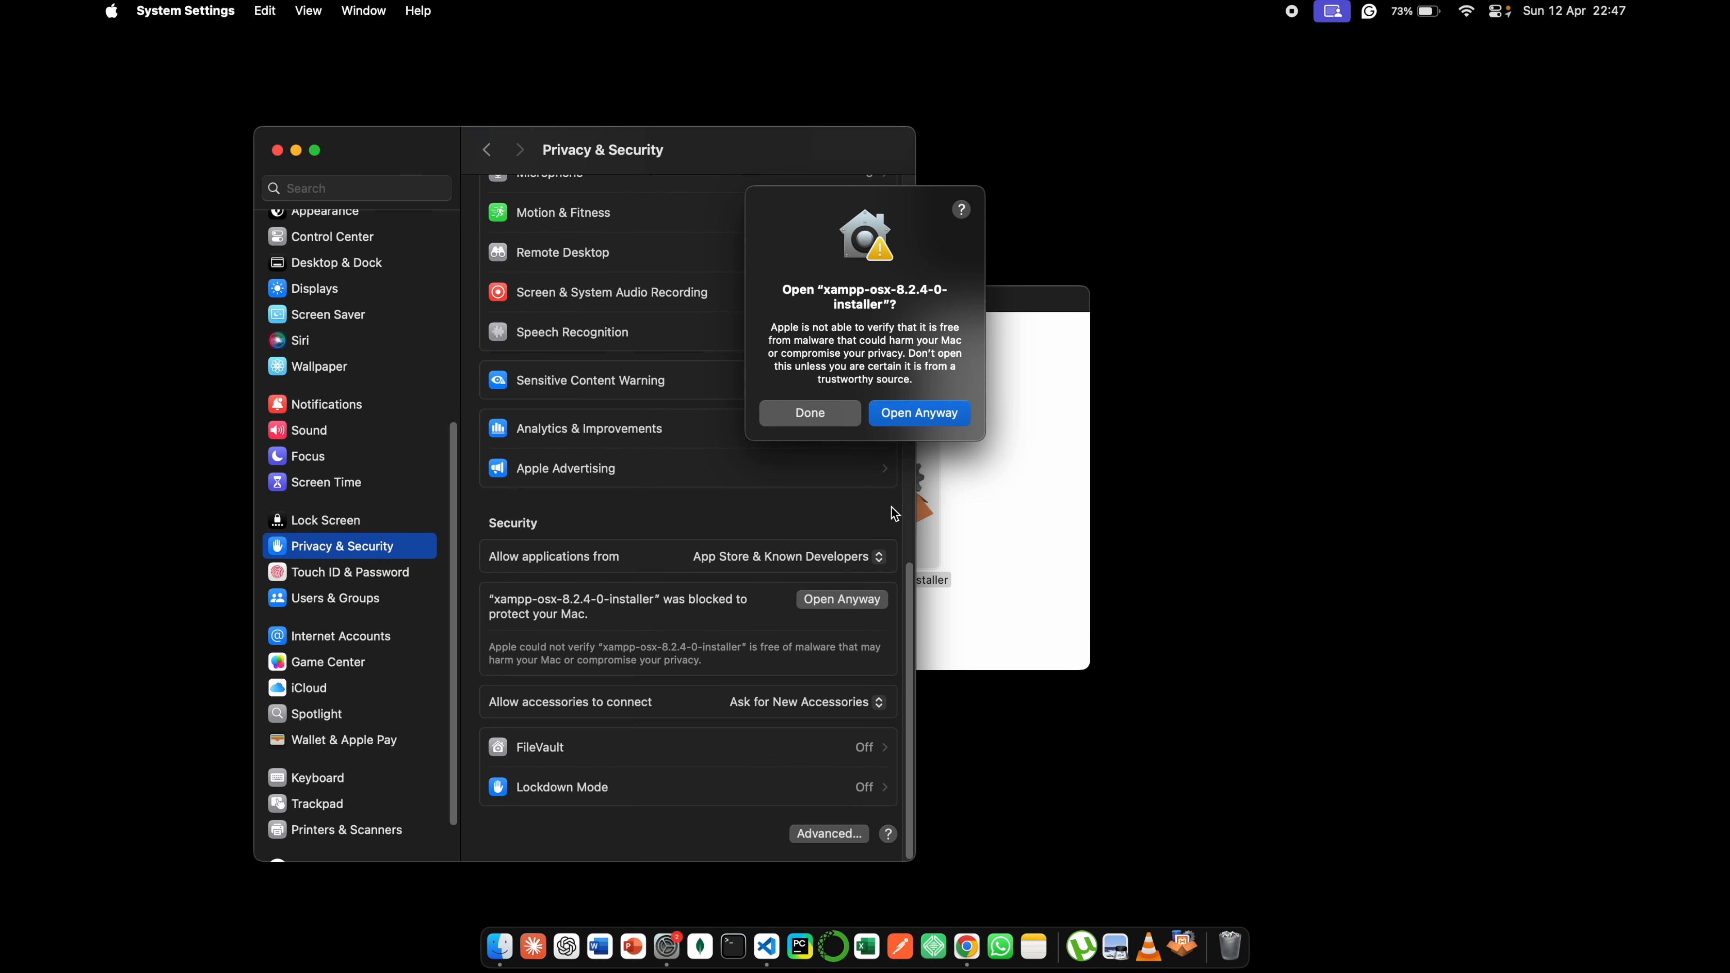
pyautogui.click(920, 415)
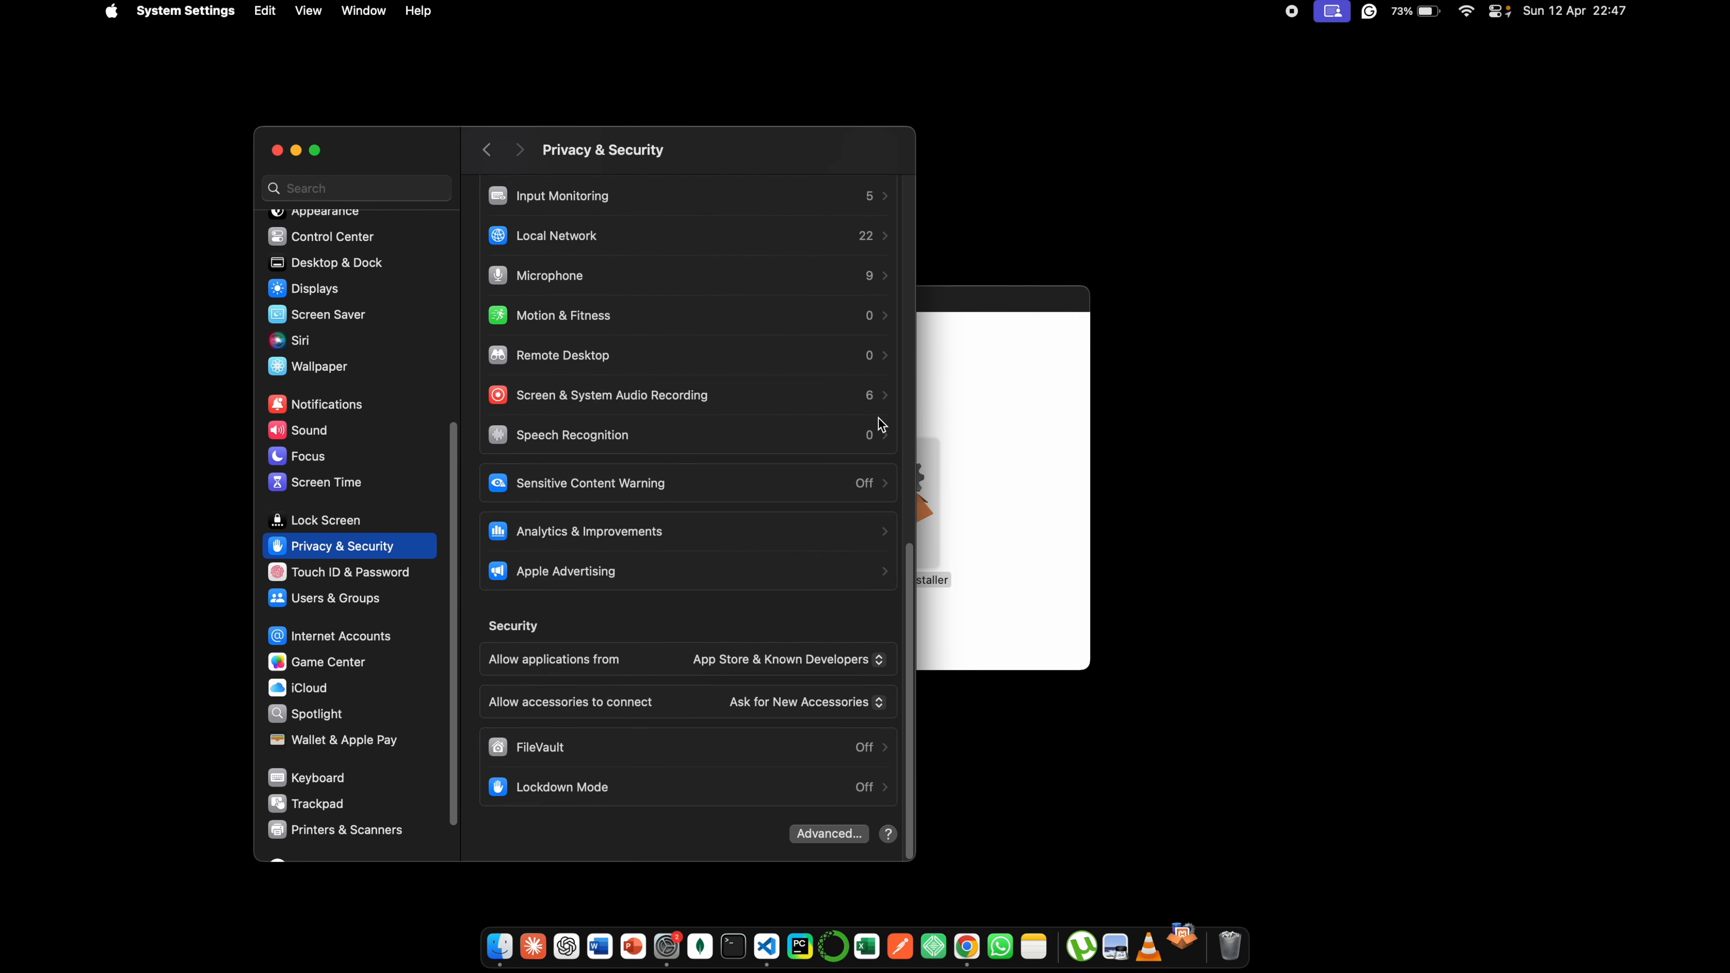
pyautogui.click(296, 150)
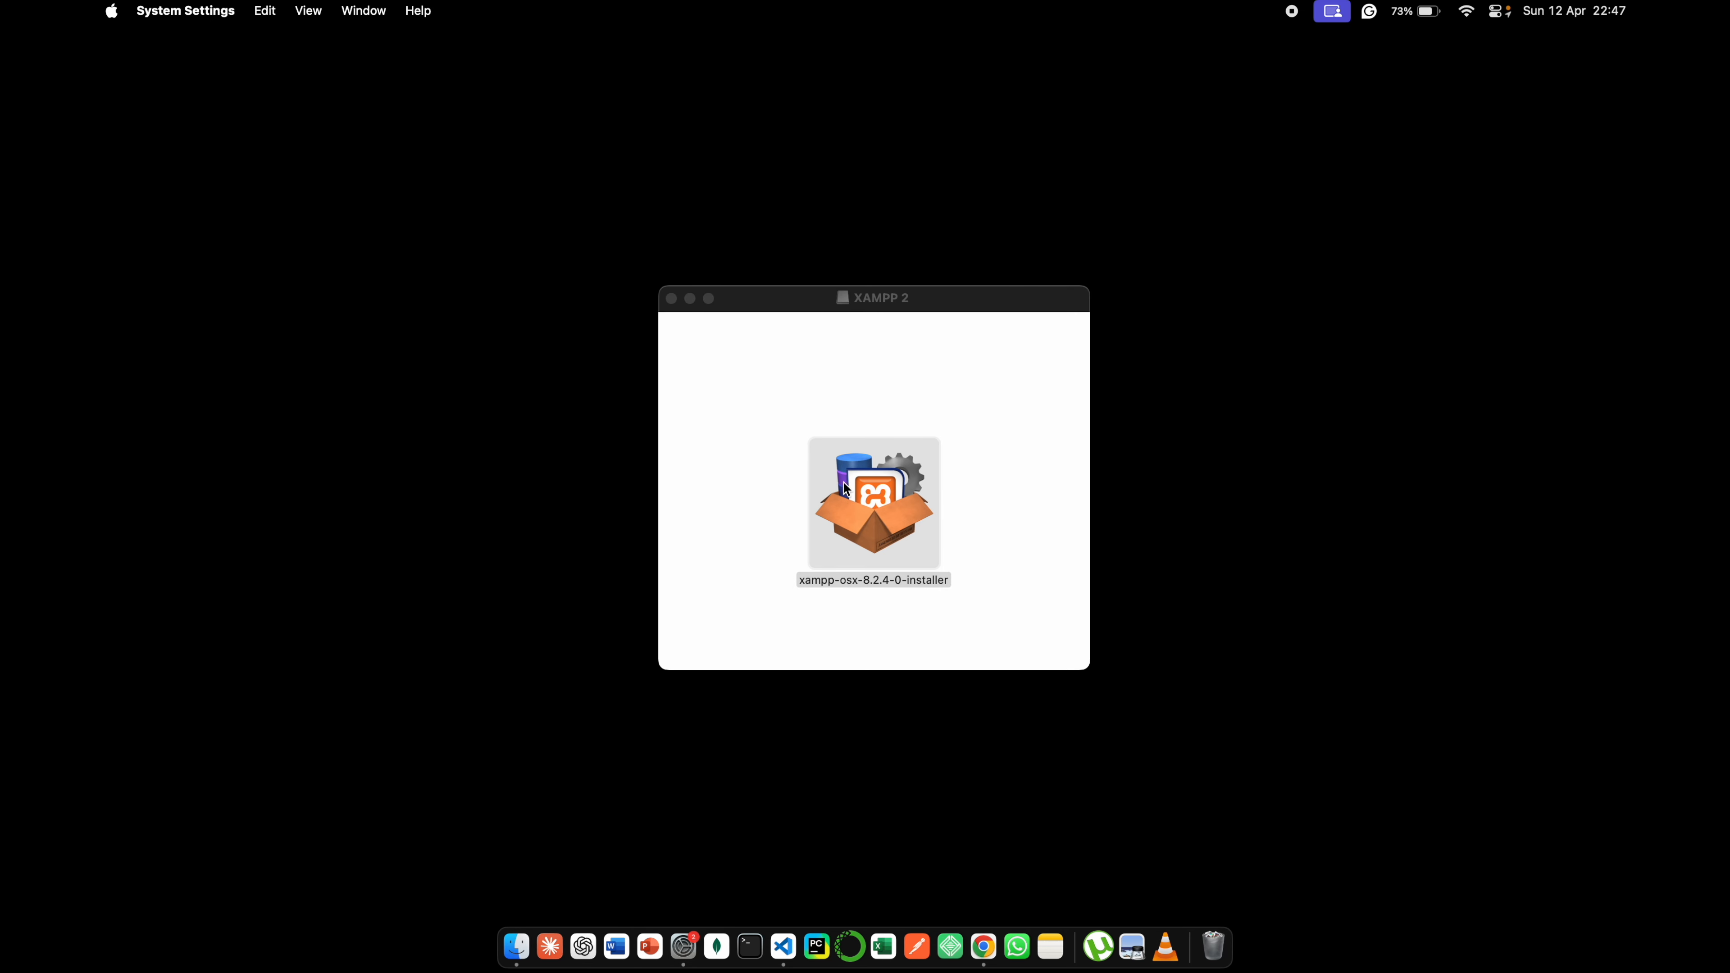
# - Launch the XAMPP installer, authorize it with the account password and allow it to access the Downloads folder
pyautogui.doubleClick(879, 488)
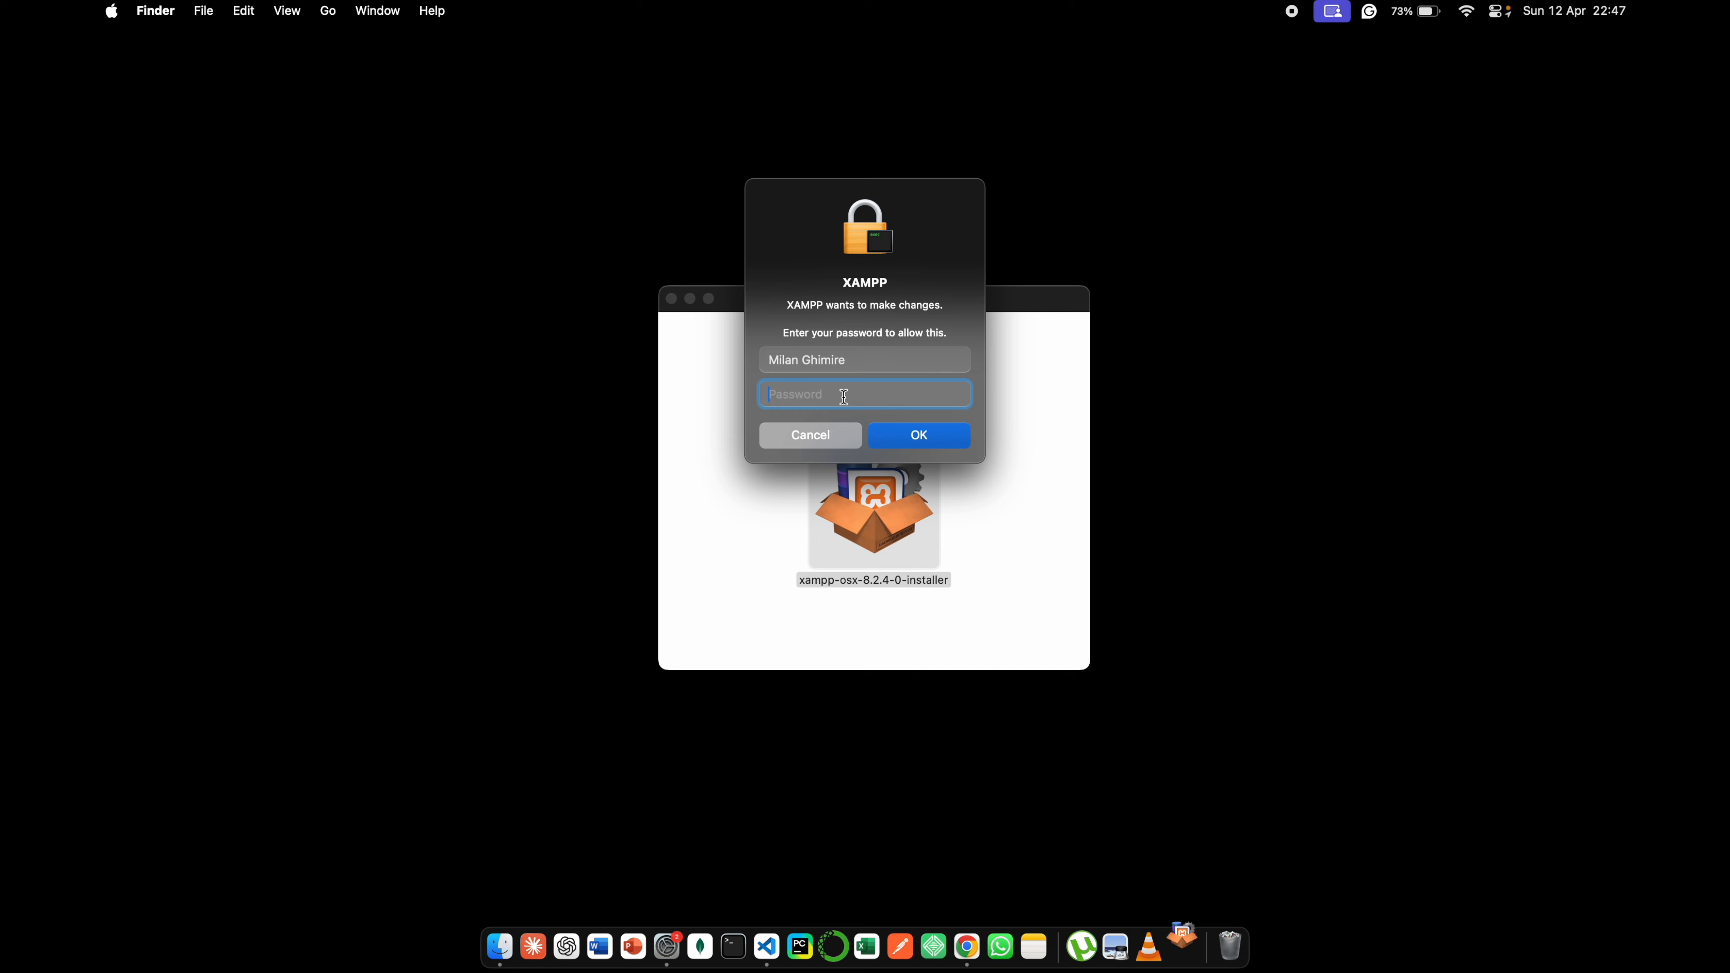
pyautogui.write('••')
pyautogui.press('Return')
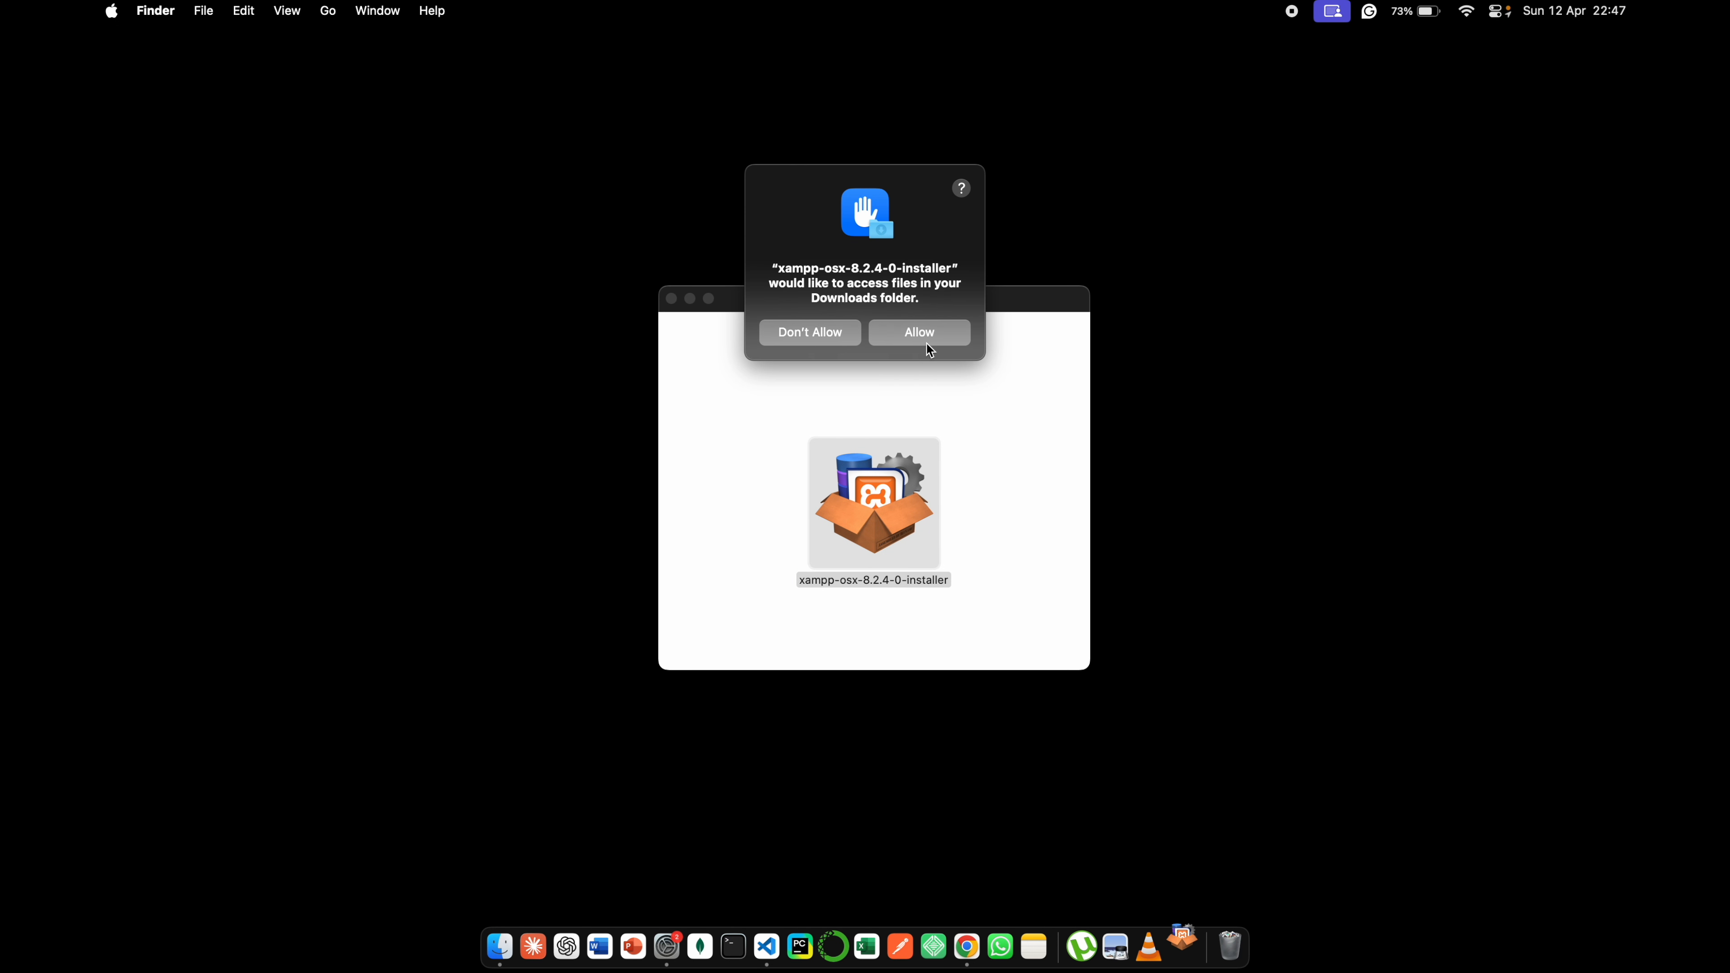
pyautogui.click(926, 338)
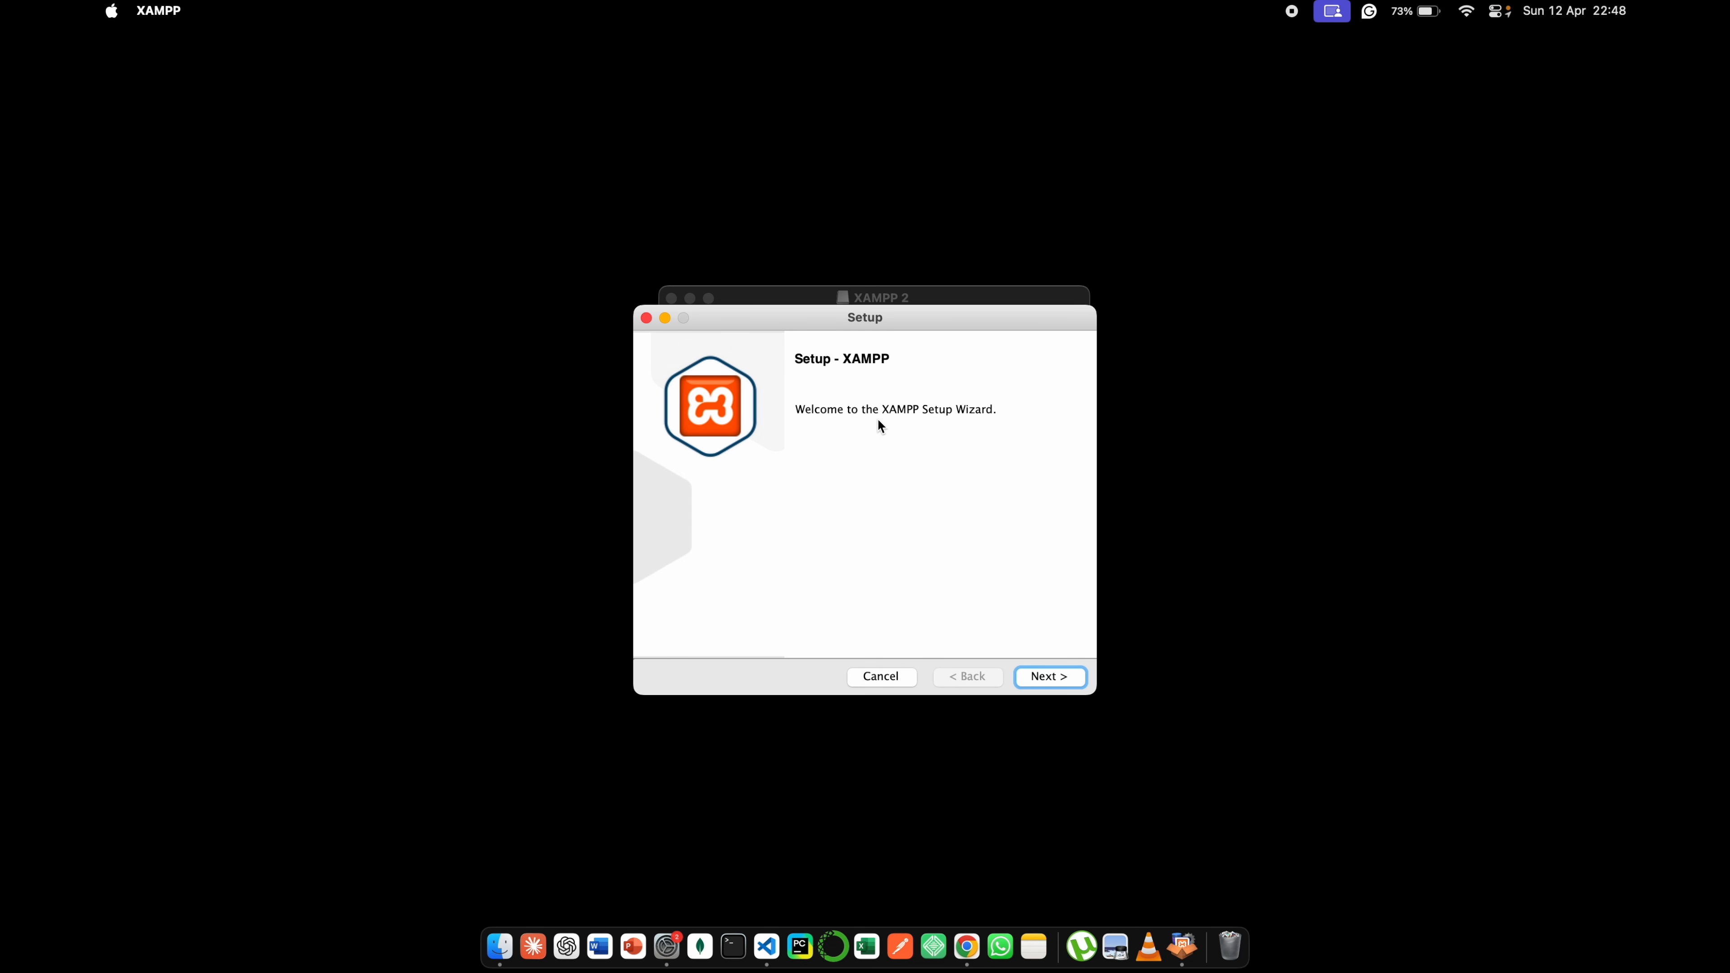
# - Run the XAMPP setup with Core Files and Developer Files selected, installing to /Applications/XAMPP
pyautogui.click(1042, 675)
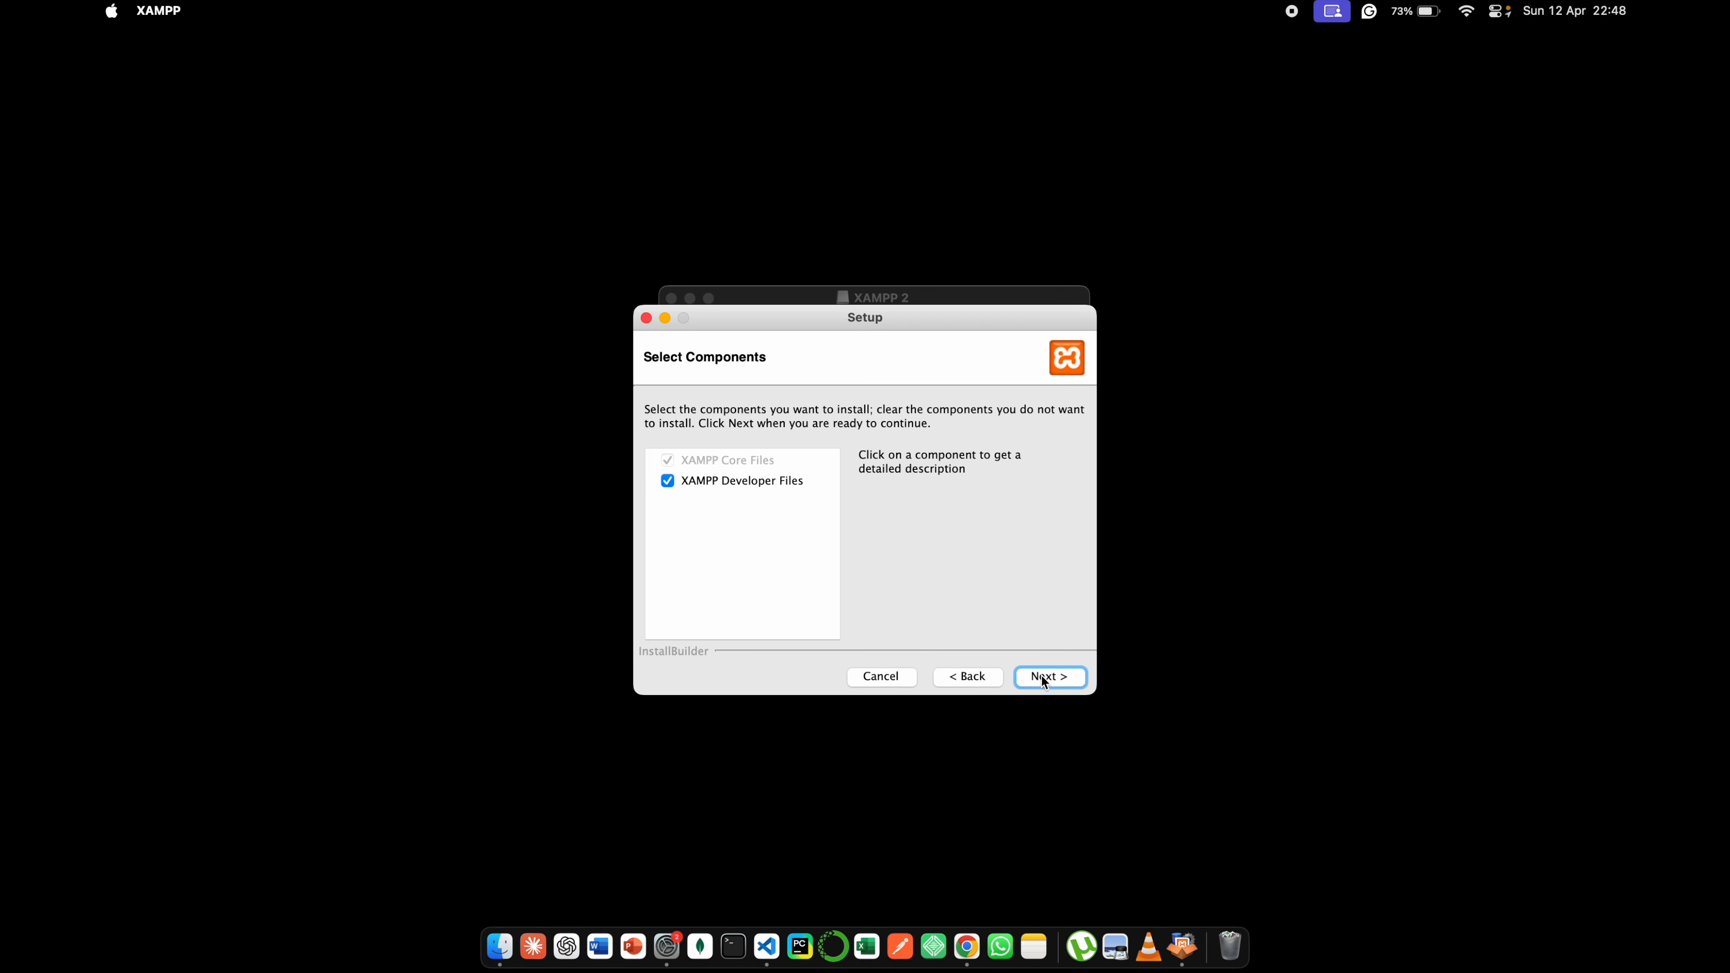
pyautogui.click(1041, 677)
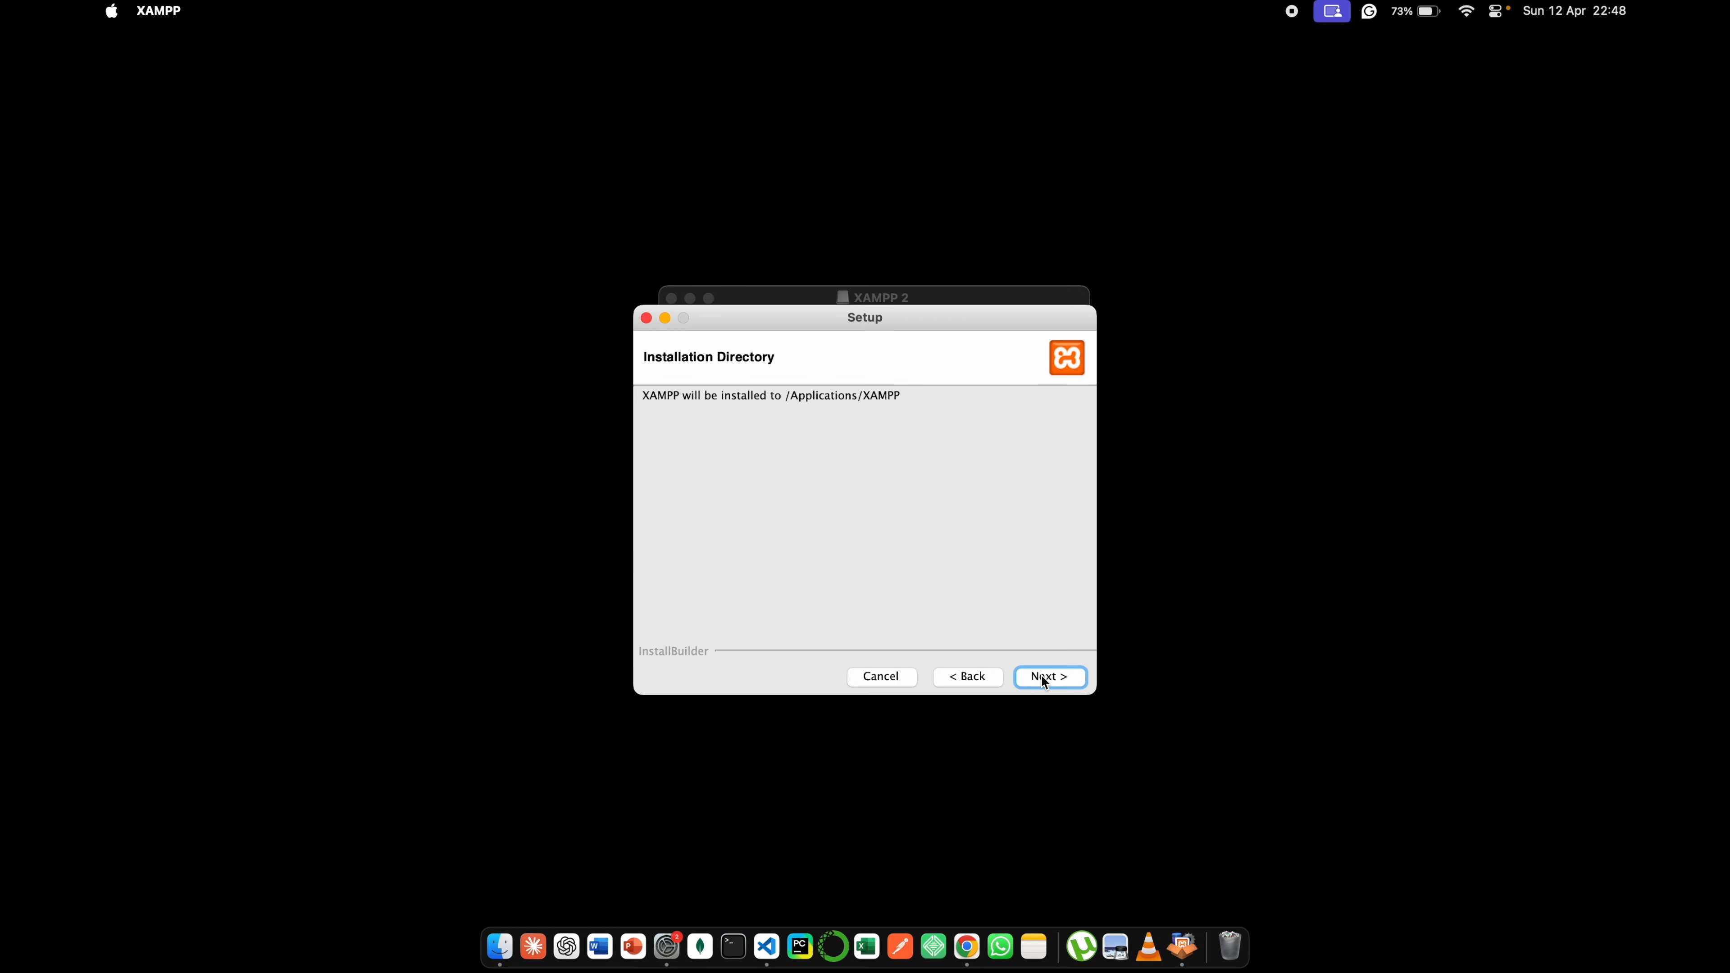
pyautogui.click(1041, 676)
pyautogui.click(1042, 674)
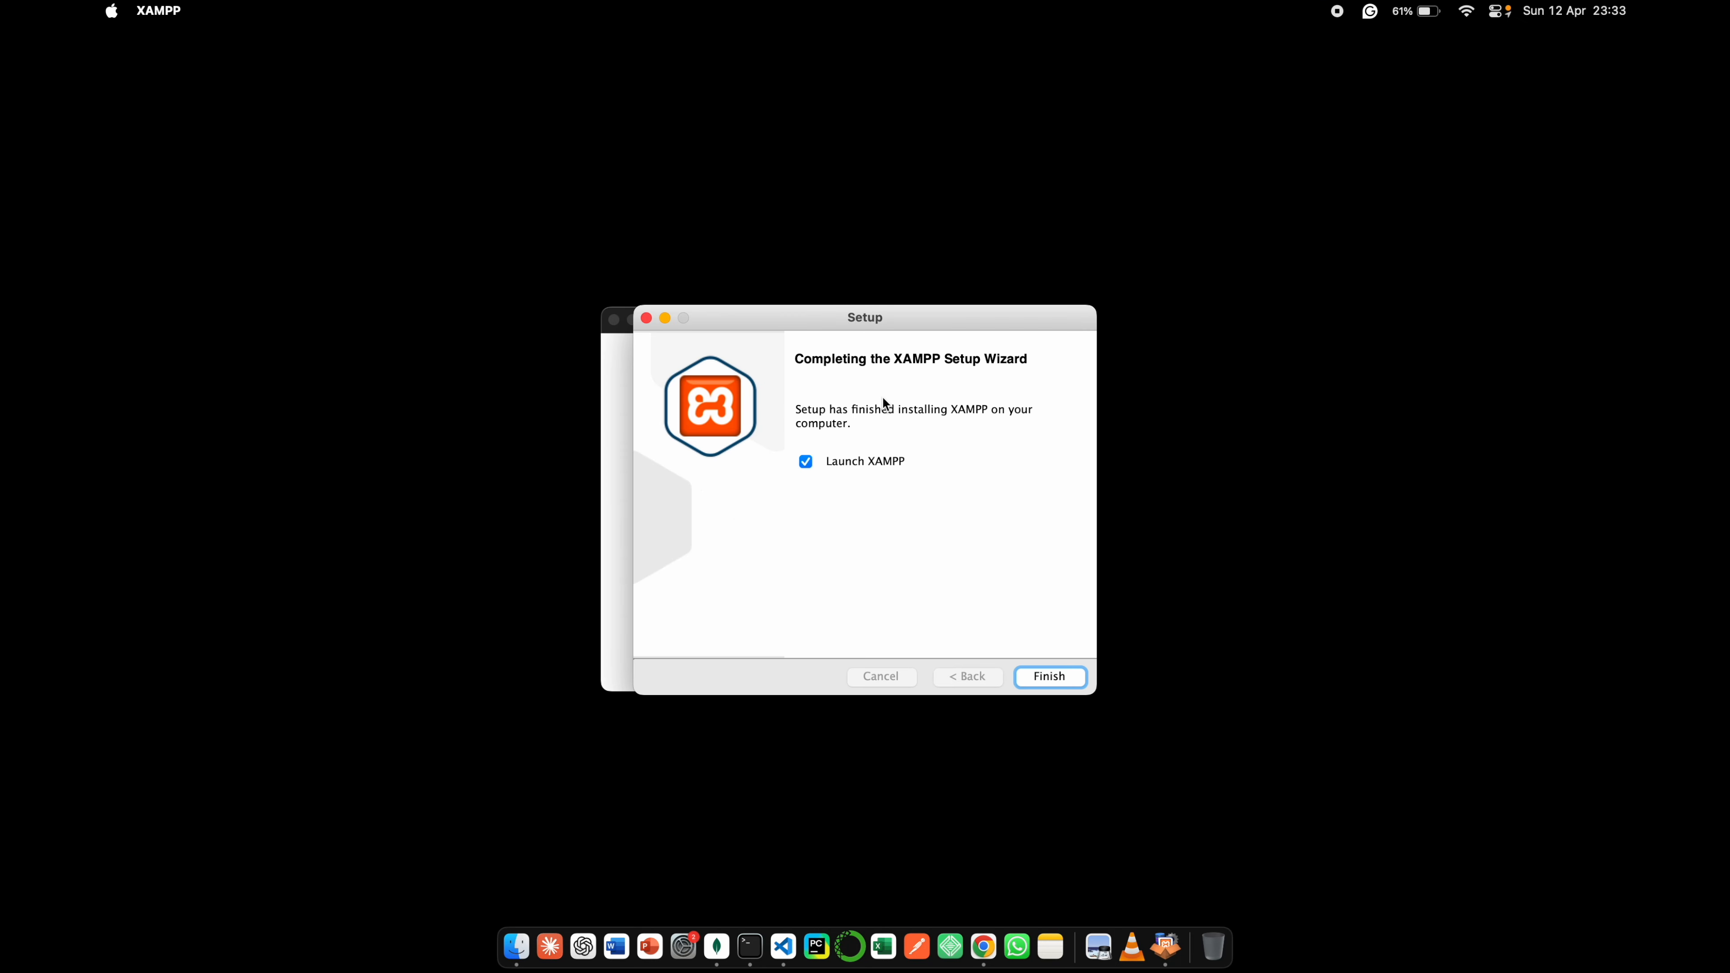
# - Finish the XAMPP setup with Launch XAMPP unchecked and close the installer disk window
pyautogui.click(806, 464)
pyautogui.click(1032, 678)
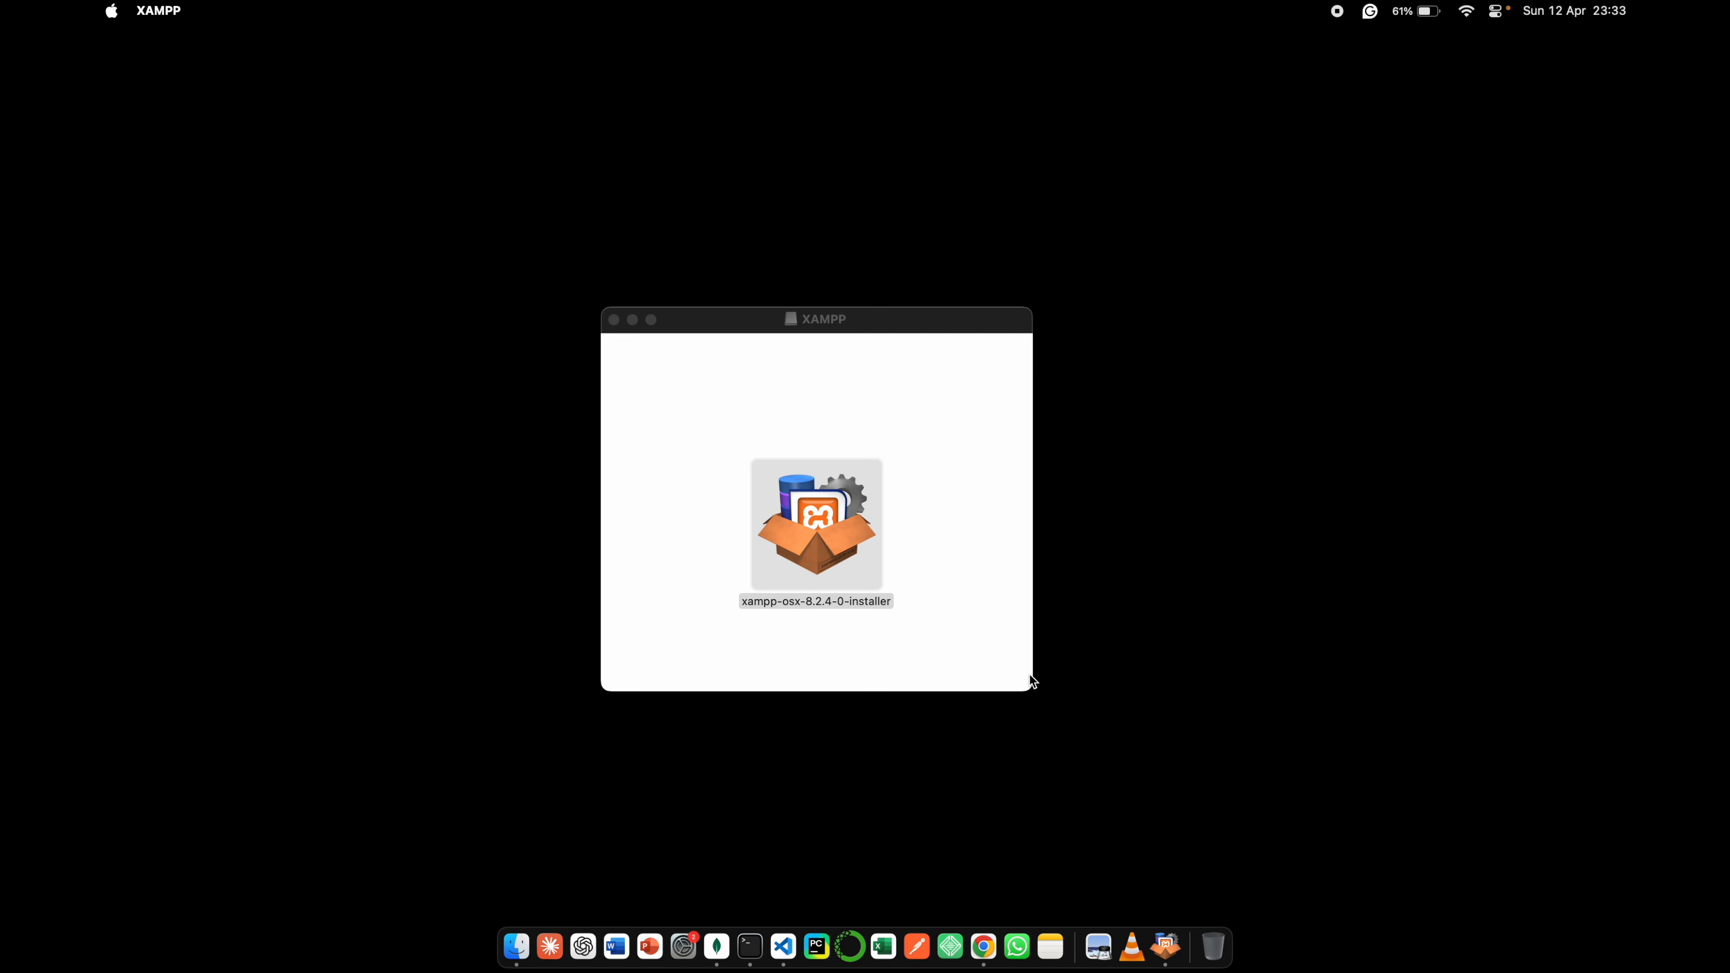
pyautogui.click(613, 320)
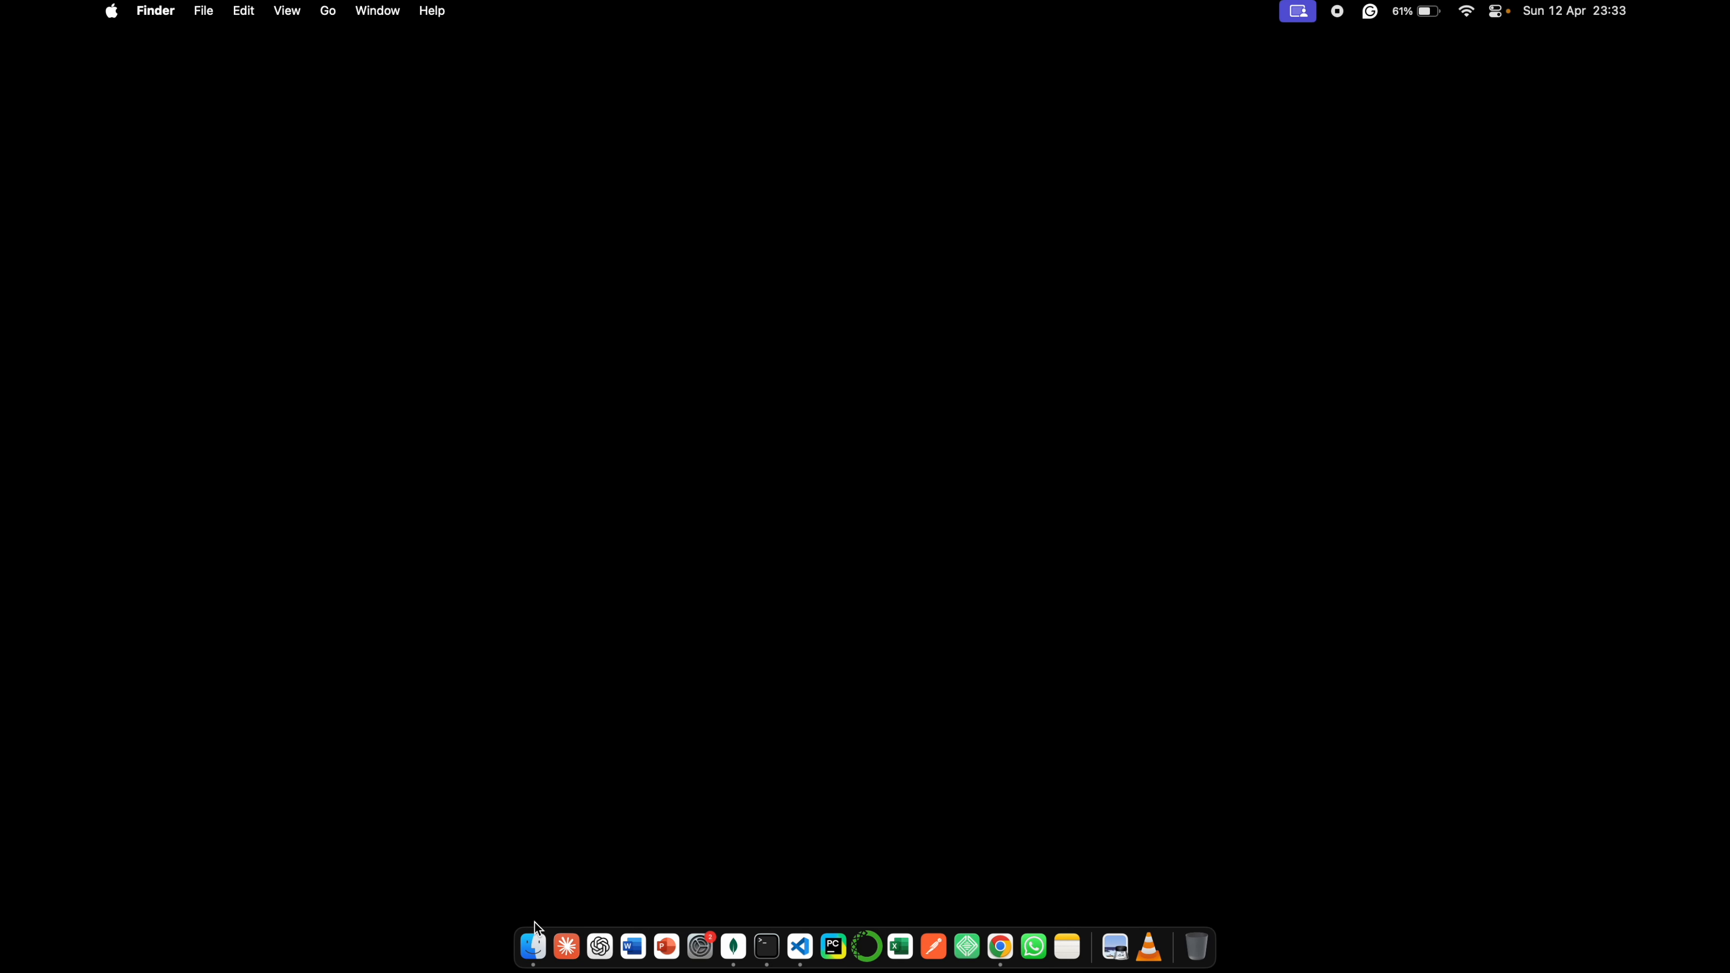
# - Open the XAMPP folder in Finder
pyautogui.click(533, 946)
pyautogui.scroll(-10, 1088, 730)
pyautogui.doubleClick(1087, 730)
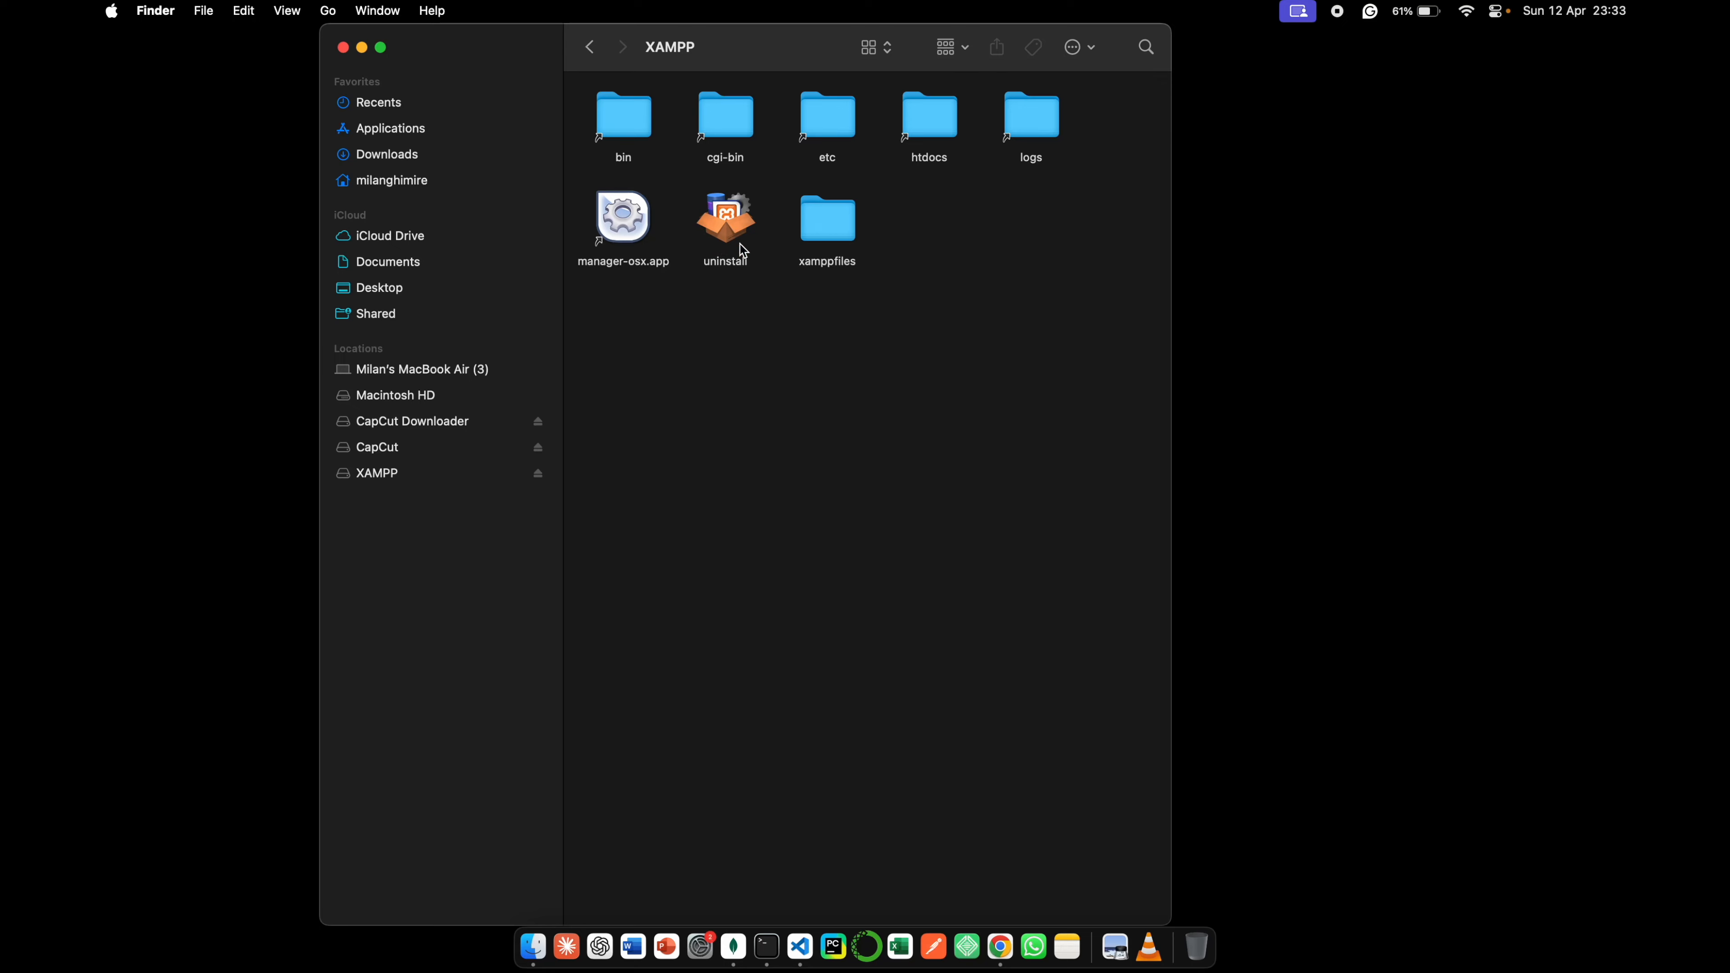
# - Show the XAMPP folder's contents as a list and open the htdocs folder
pyautogui.click(877, 48)
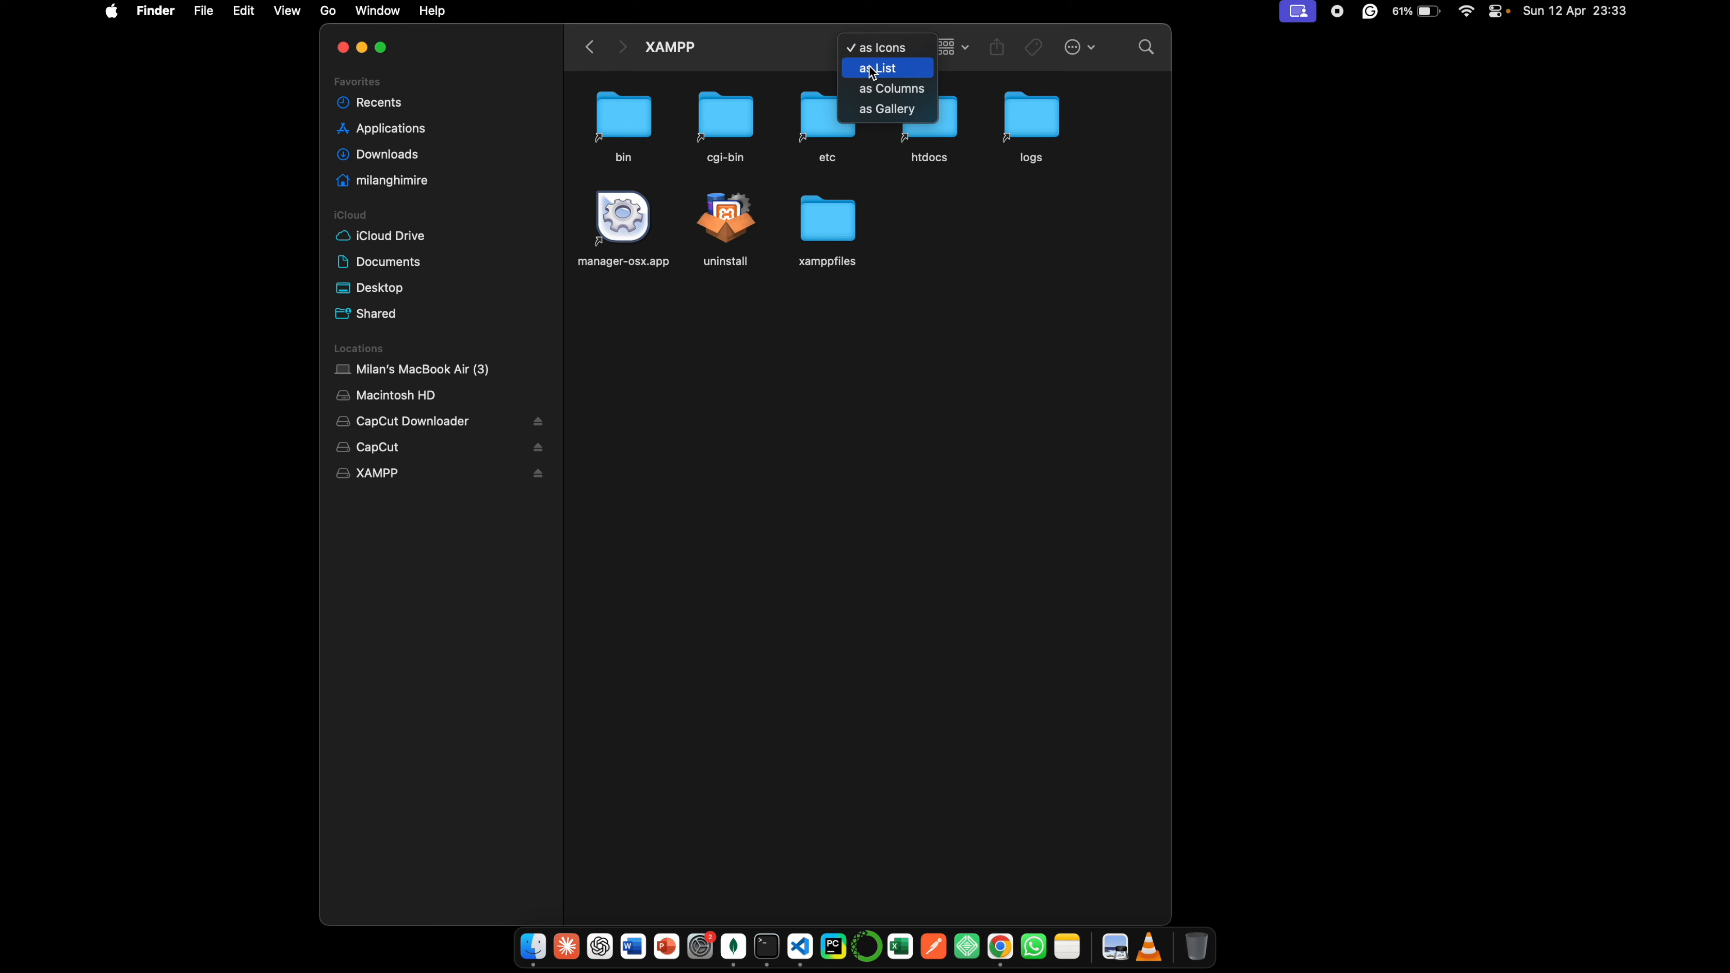
pyautogui.click(902, 68)
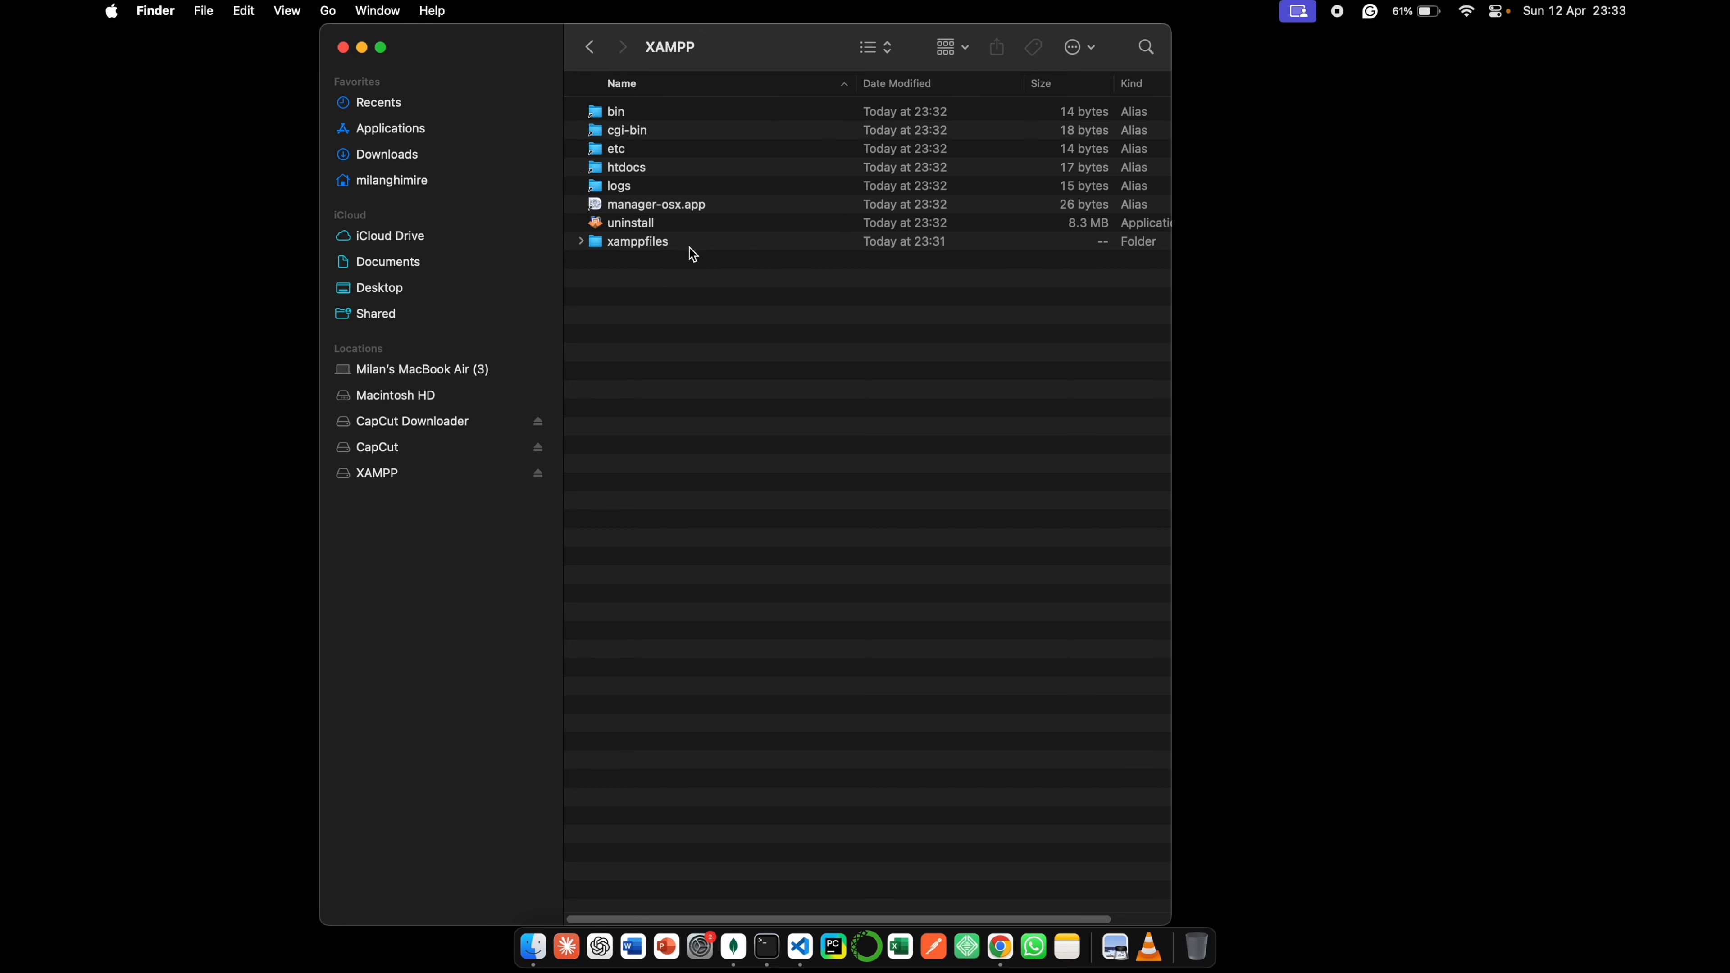
pyautogui.doubleClick(636, 170)
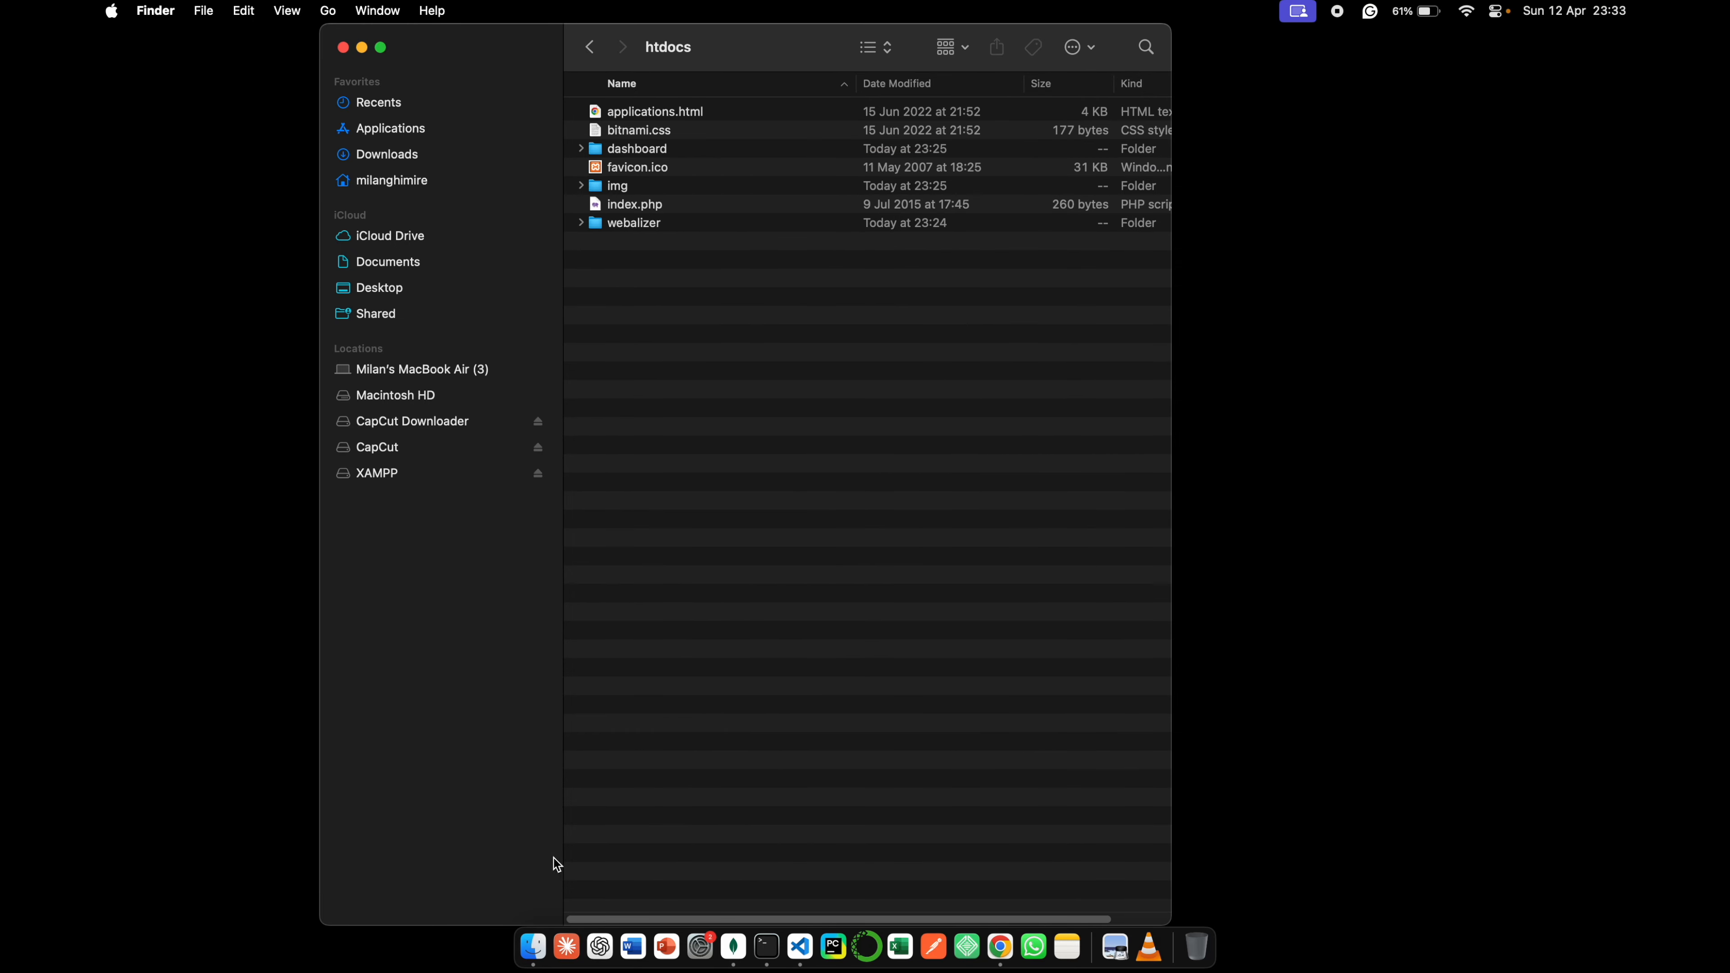
# - Put the wordpress folder from Downloads into htdocs using a second Finder window, and close that extra window
pyautogui.click(208, 10)
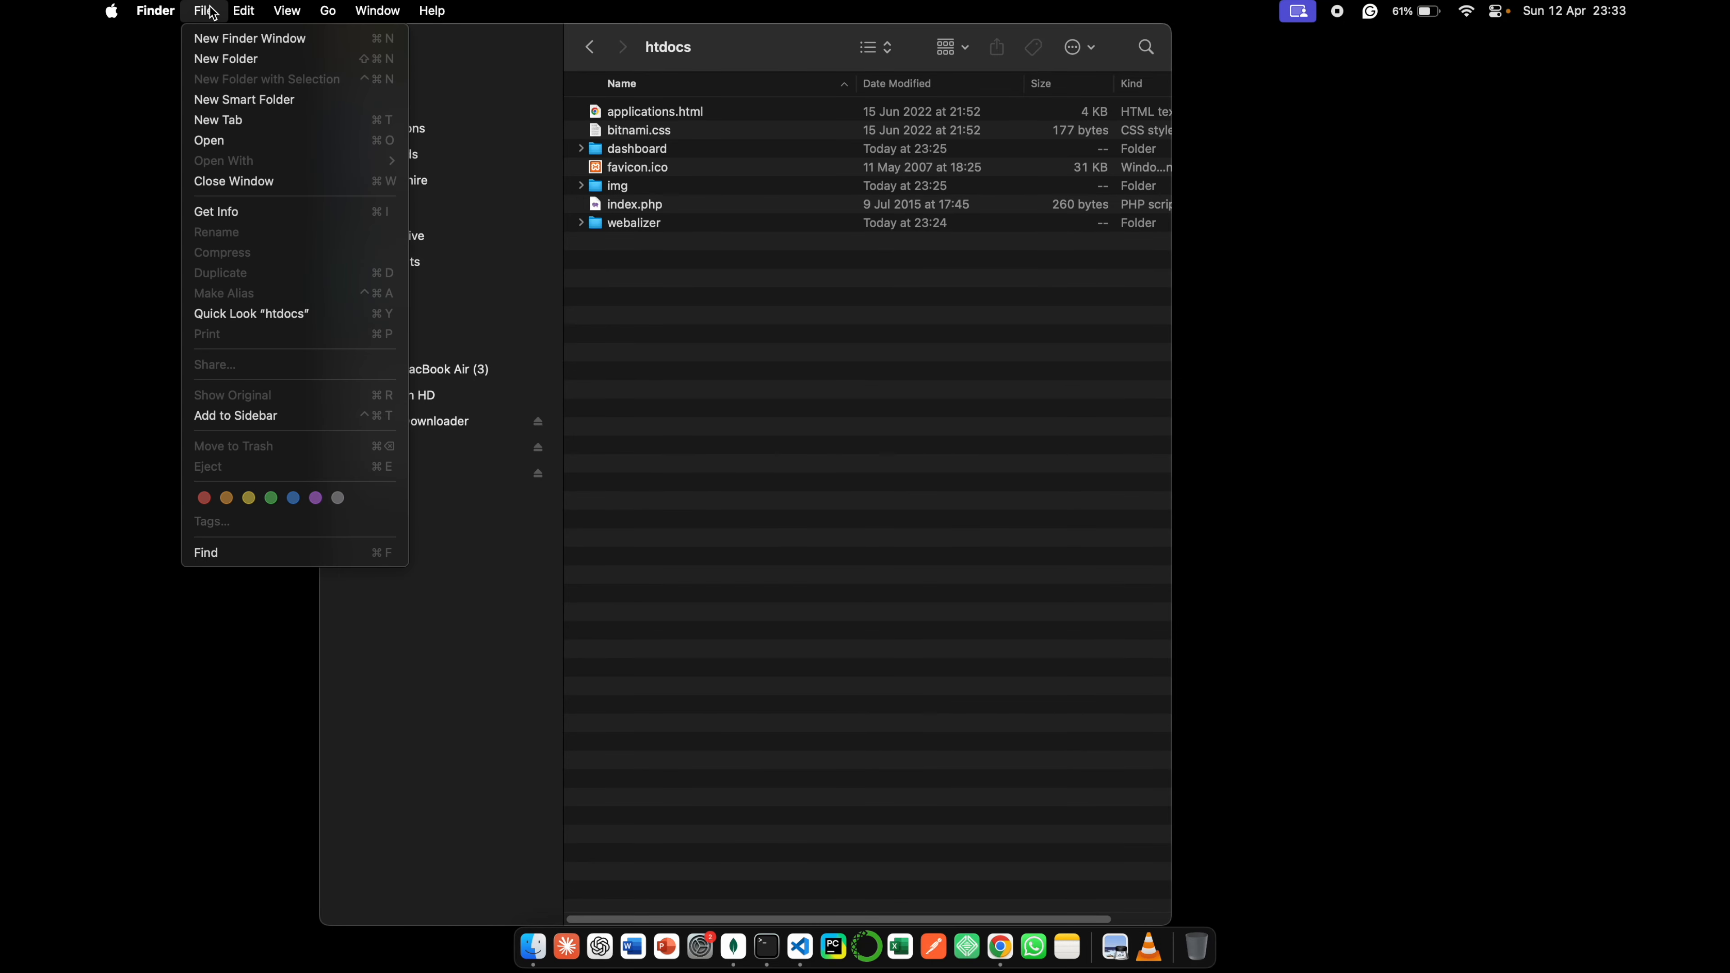
pyautogui.click(219, 37)
pyautogui.moveTo(1417, 184); pyautogui.dragTo(773, 378)
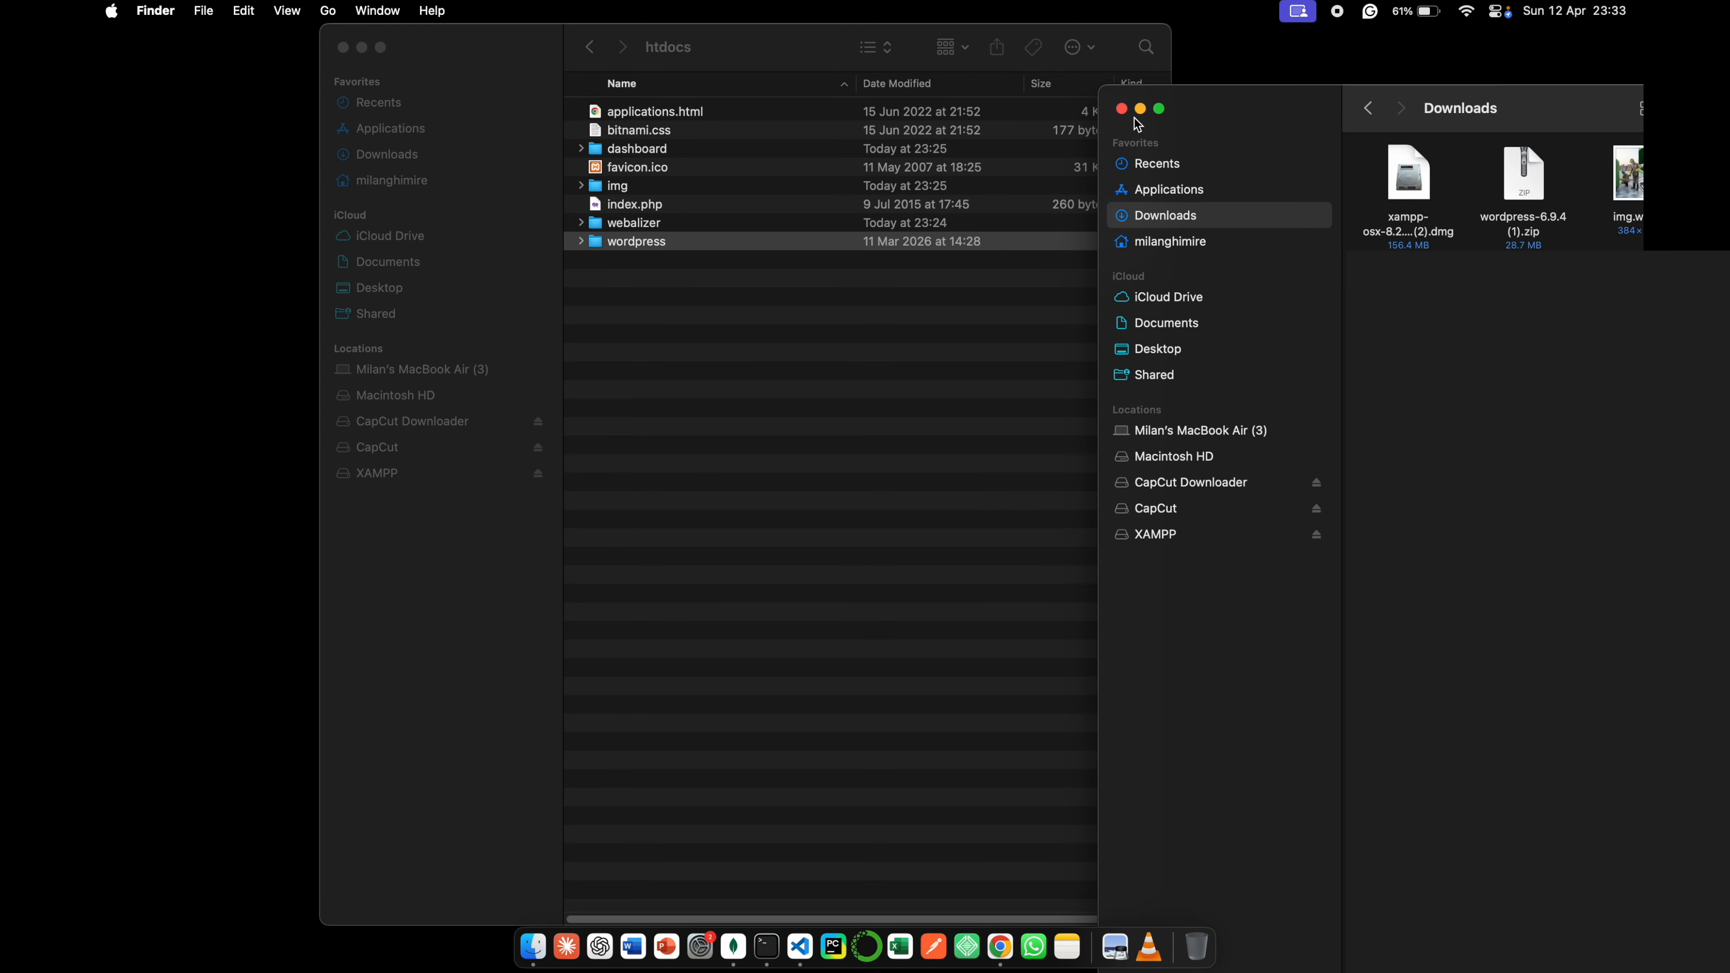
pyautogui.click(1121, 111)
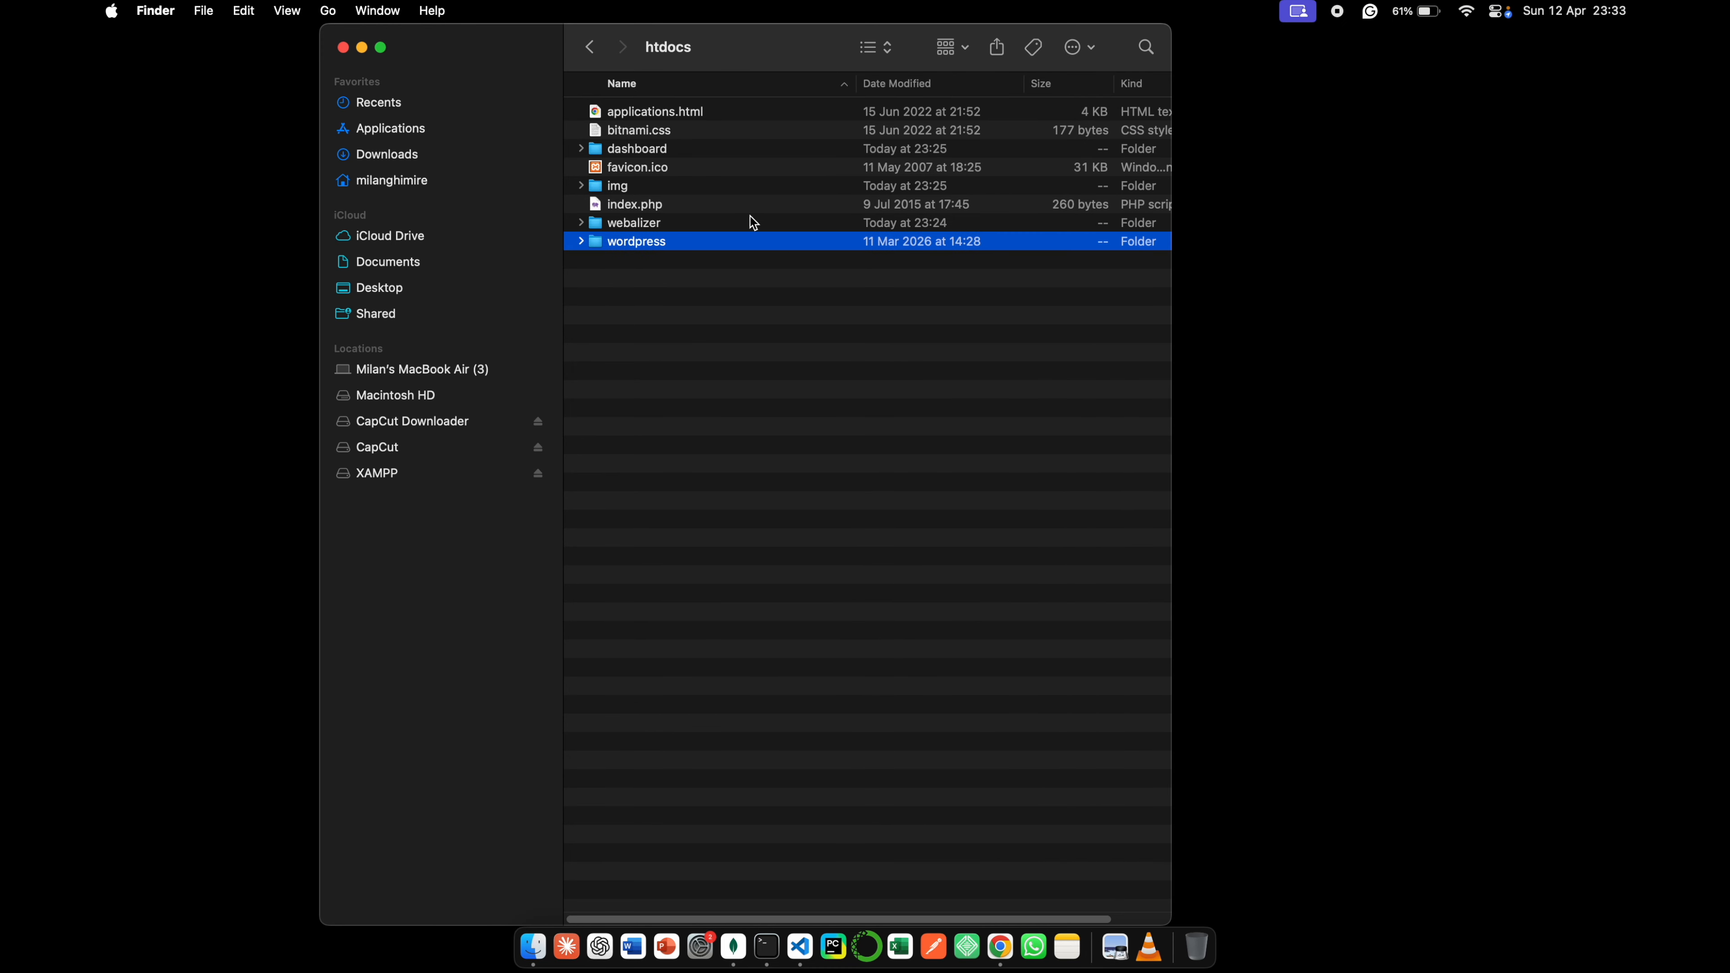
# - Rename the wordpress folder in htdocs as mysite
pyautogui.rightClick(680, 252)
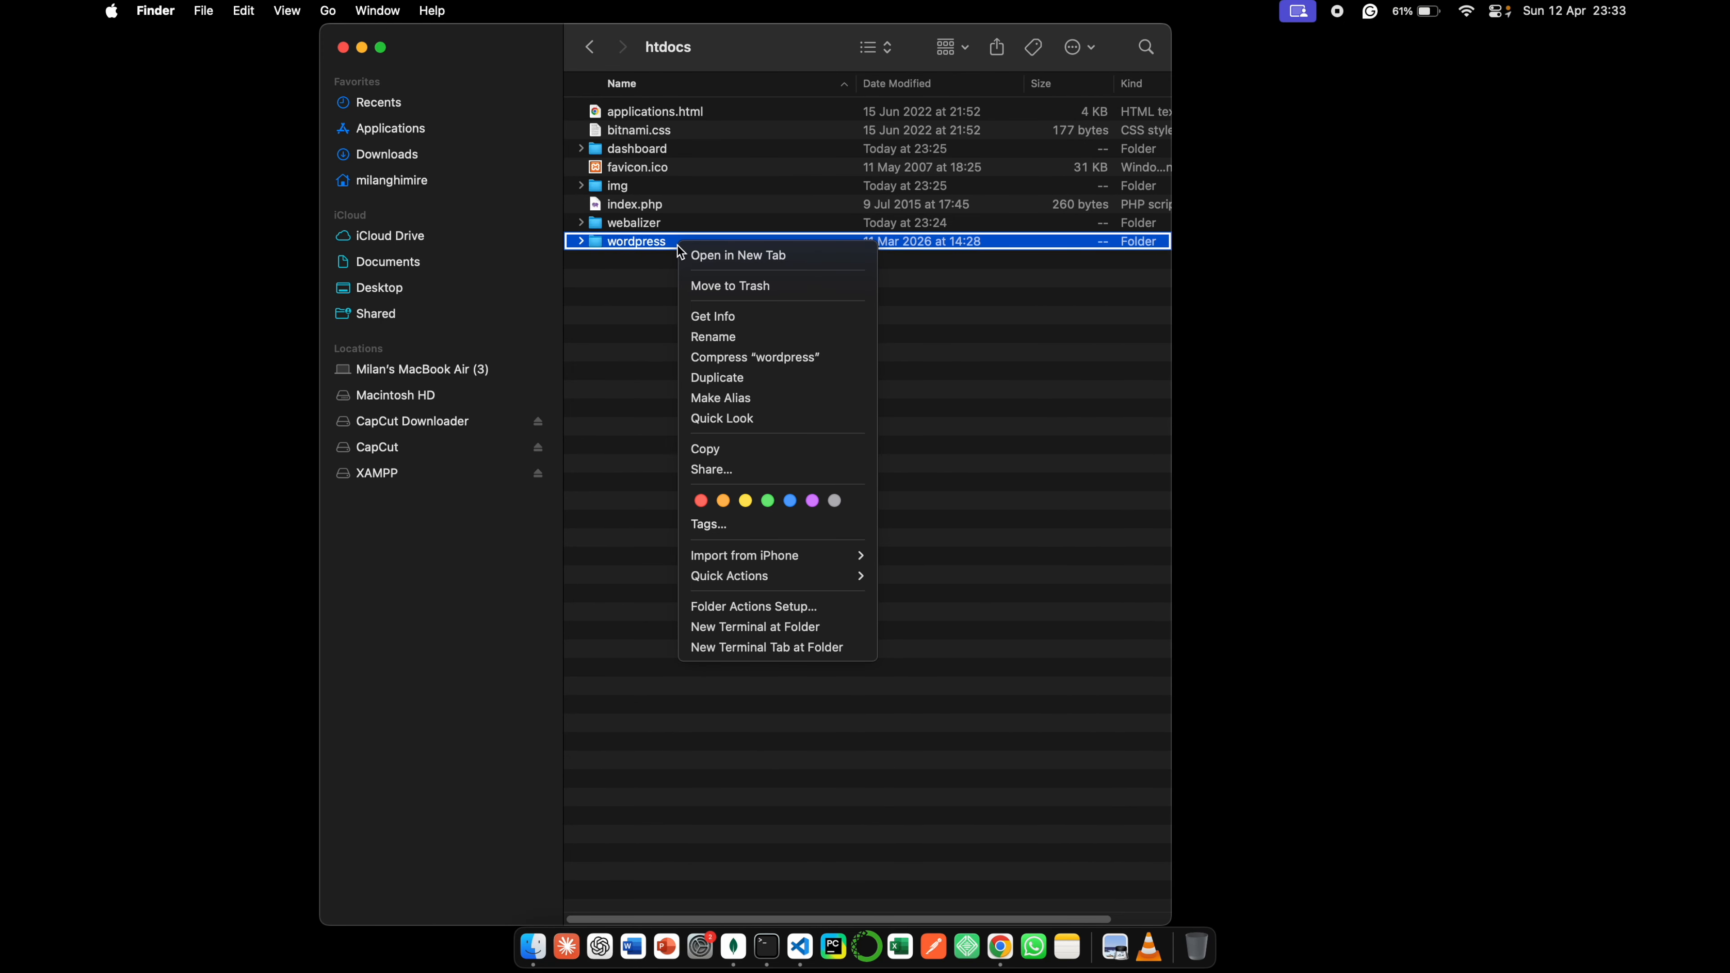
pyautogui.click(740, 335)
pyautogui.write('mysite')
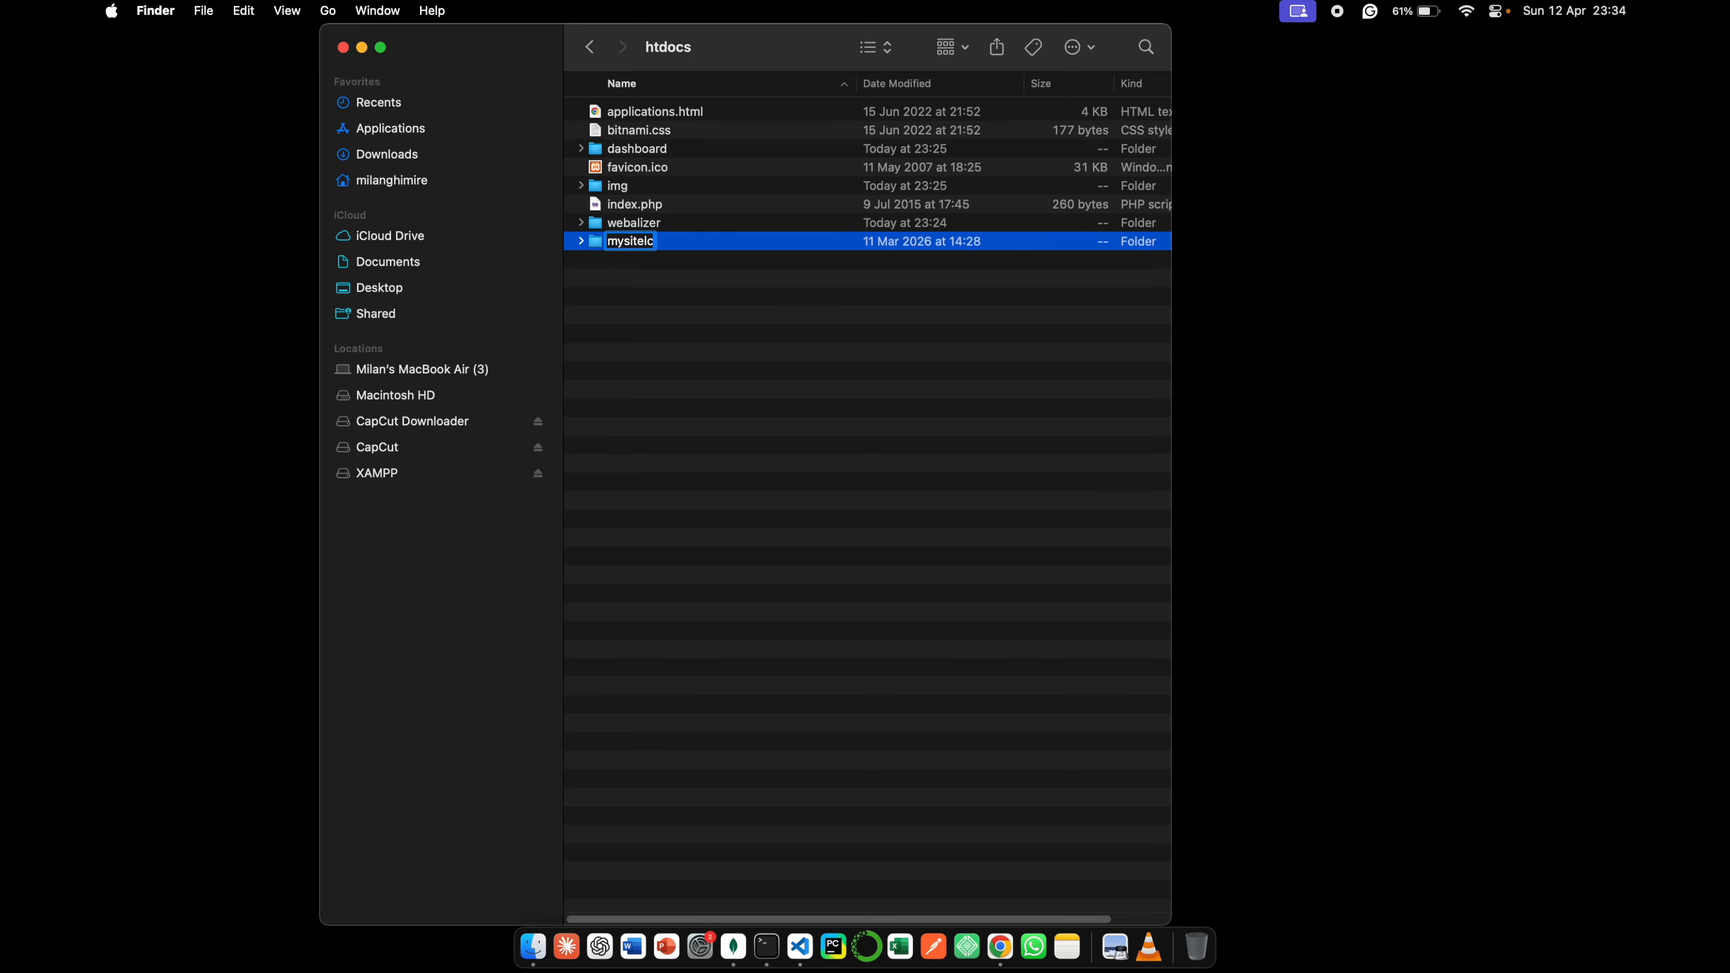
pyautogui.press('Return')
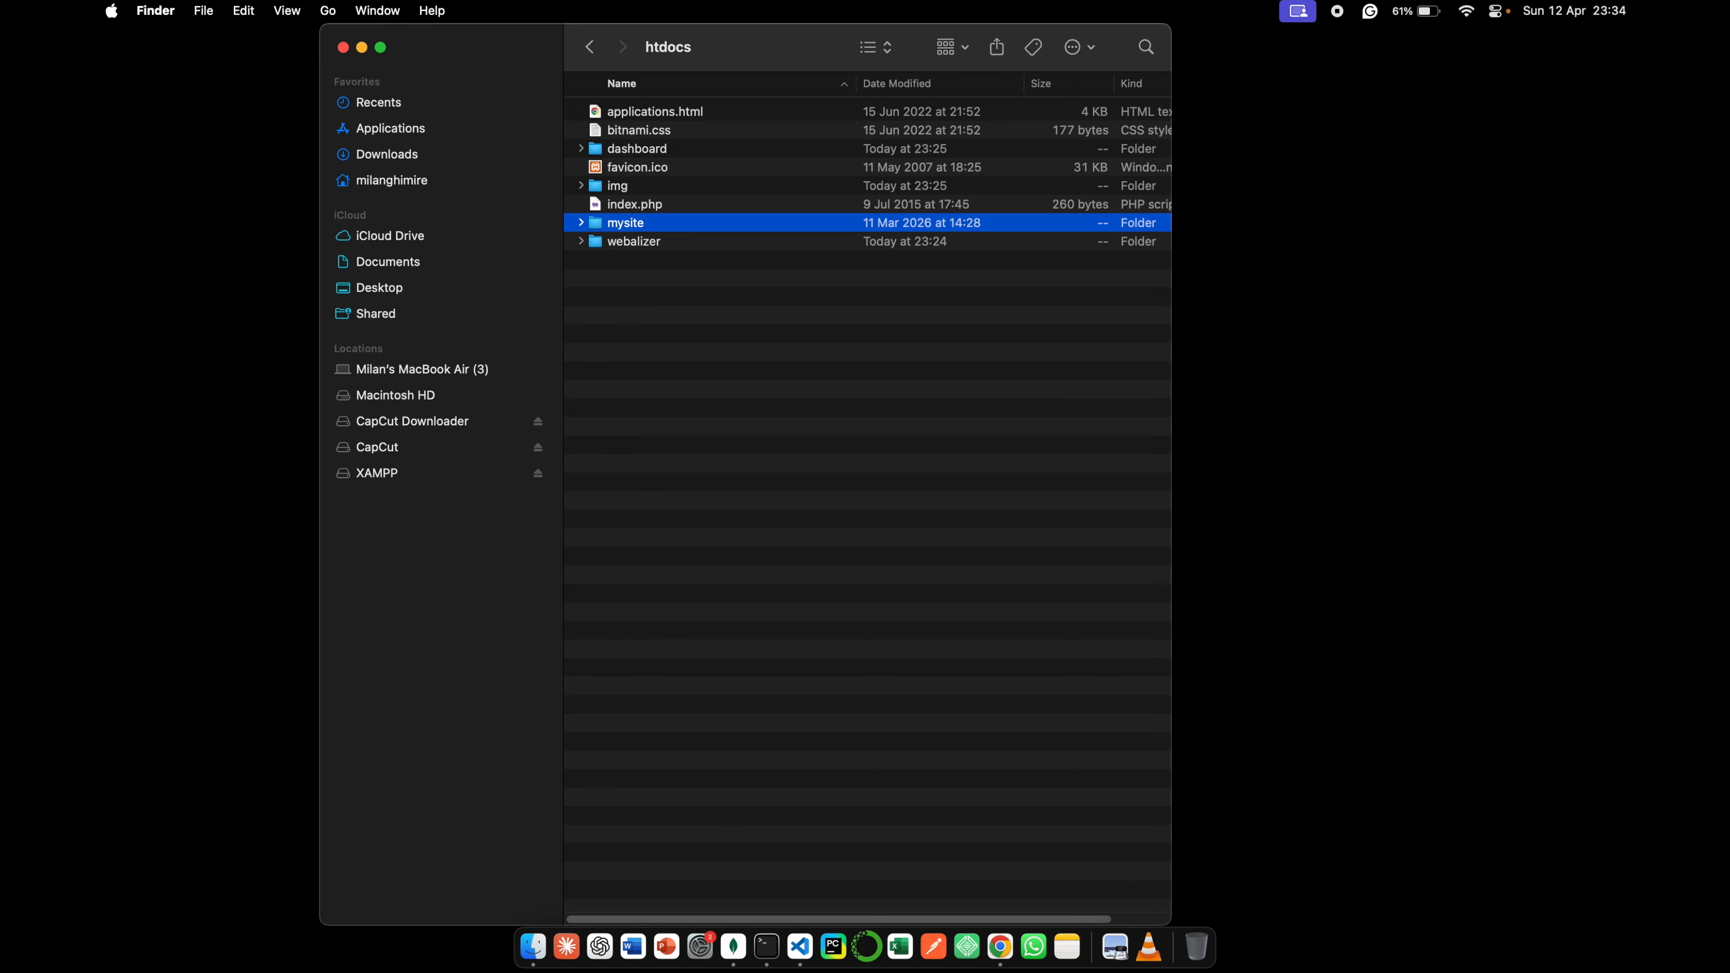
# - Open the mysite folder and open its wp-config-sample.php file in Visual Studio Code
pyautogui.doubleClick(804, 224)
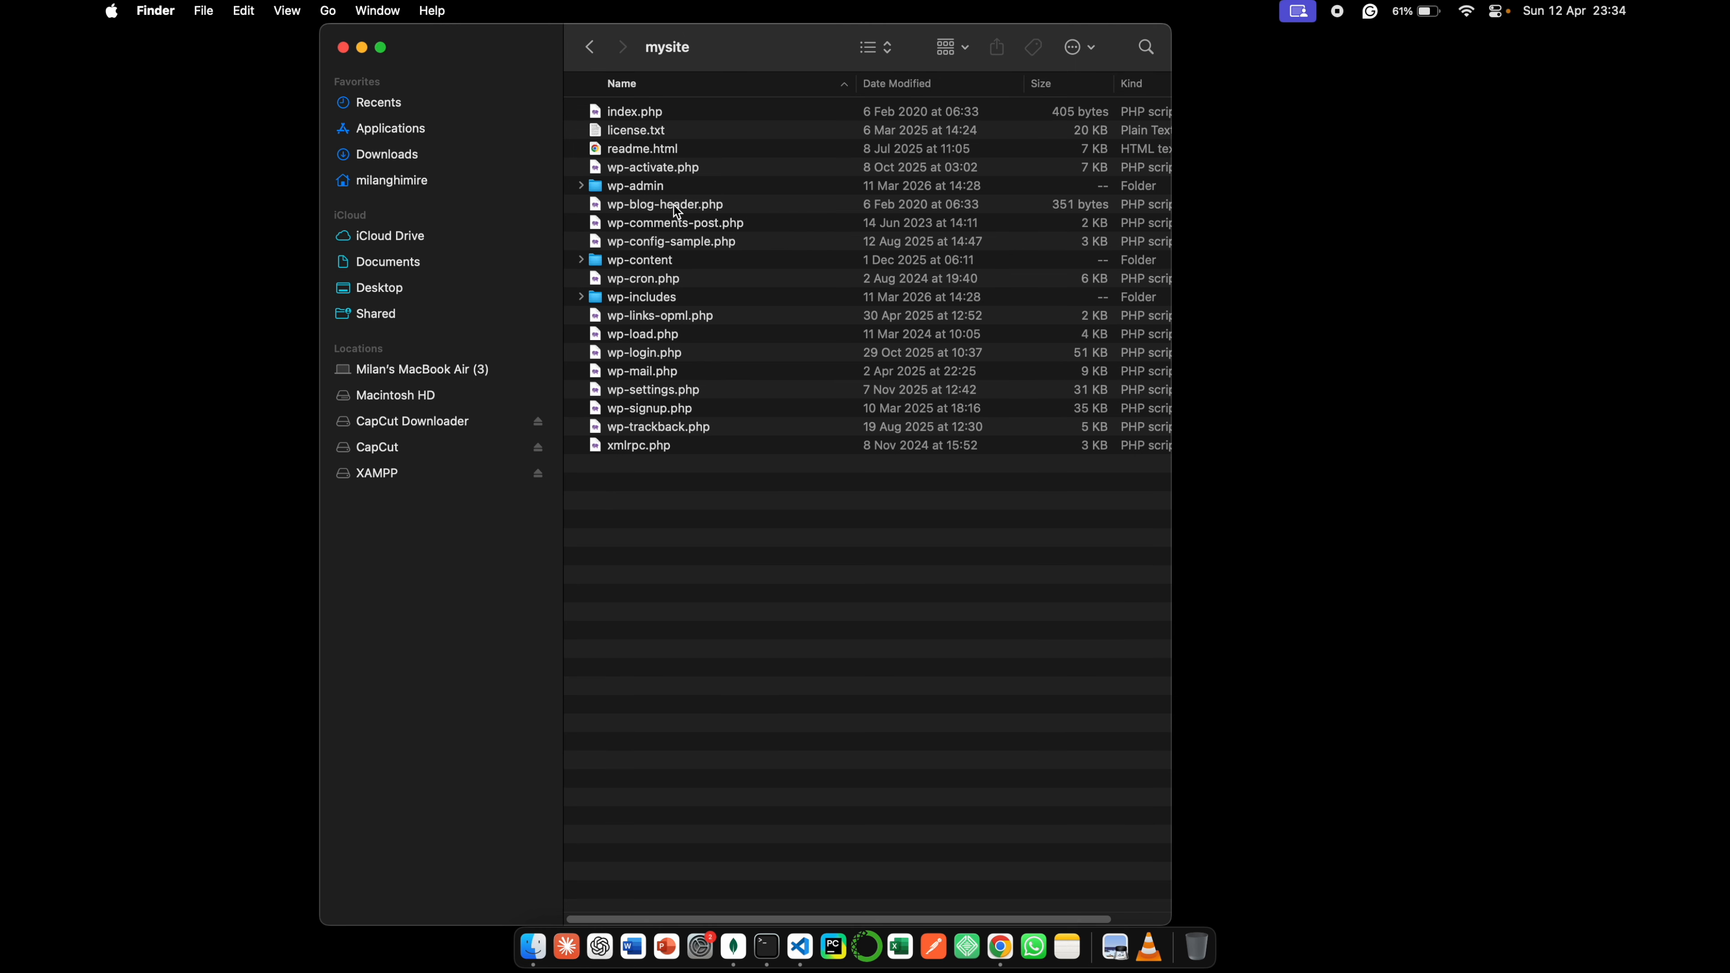
pyautogui.click(664, 245)
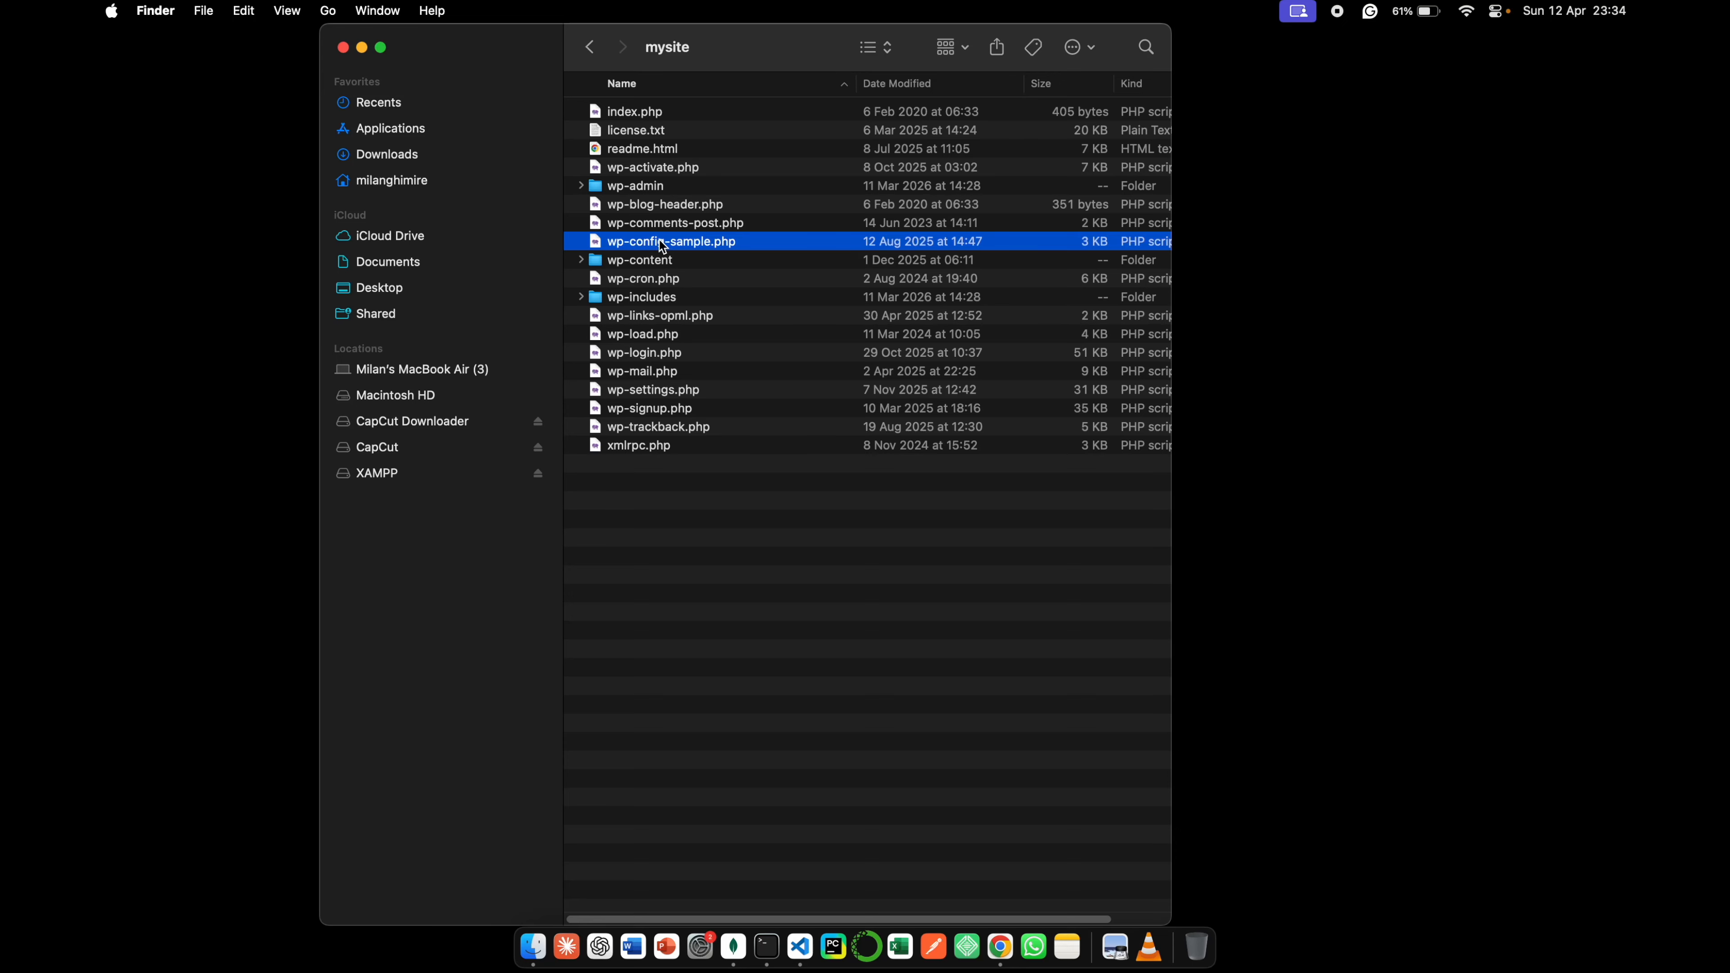
pyautogui.rightClick(664, 246)
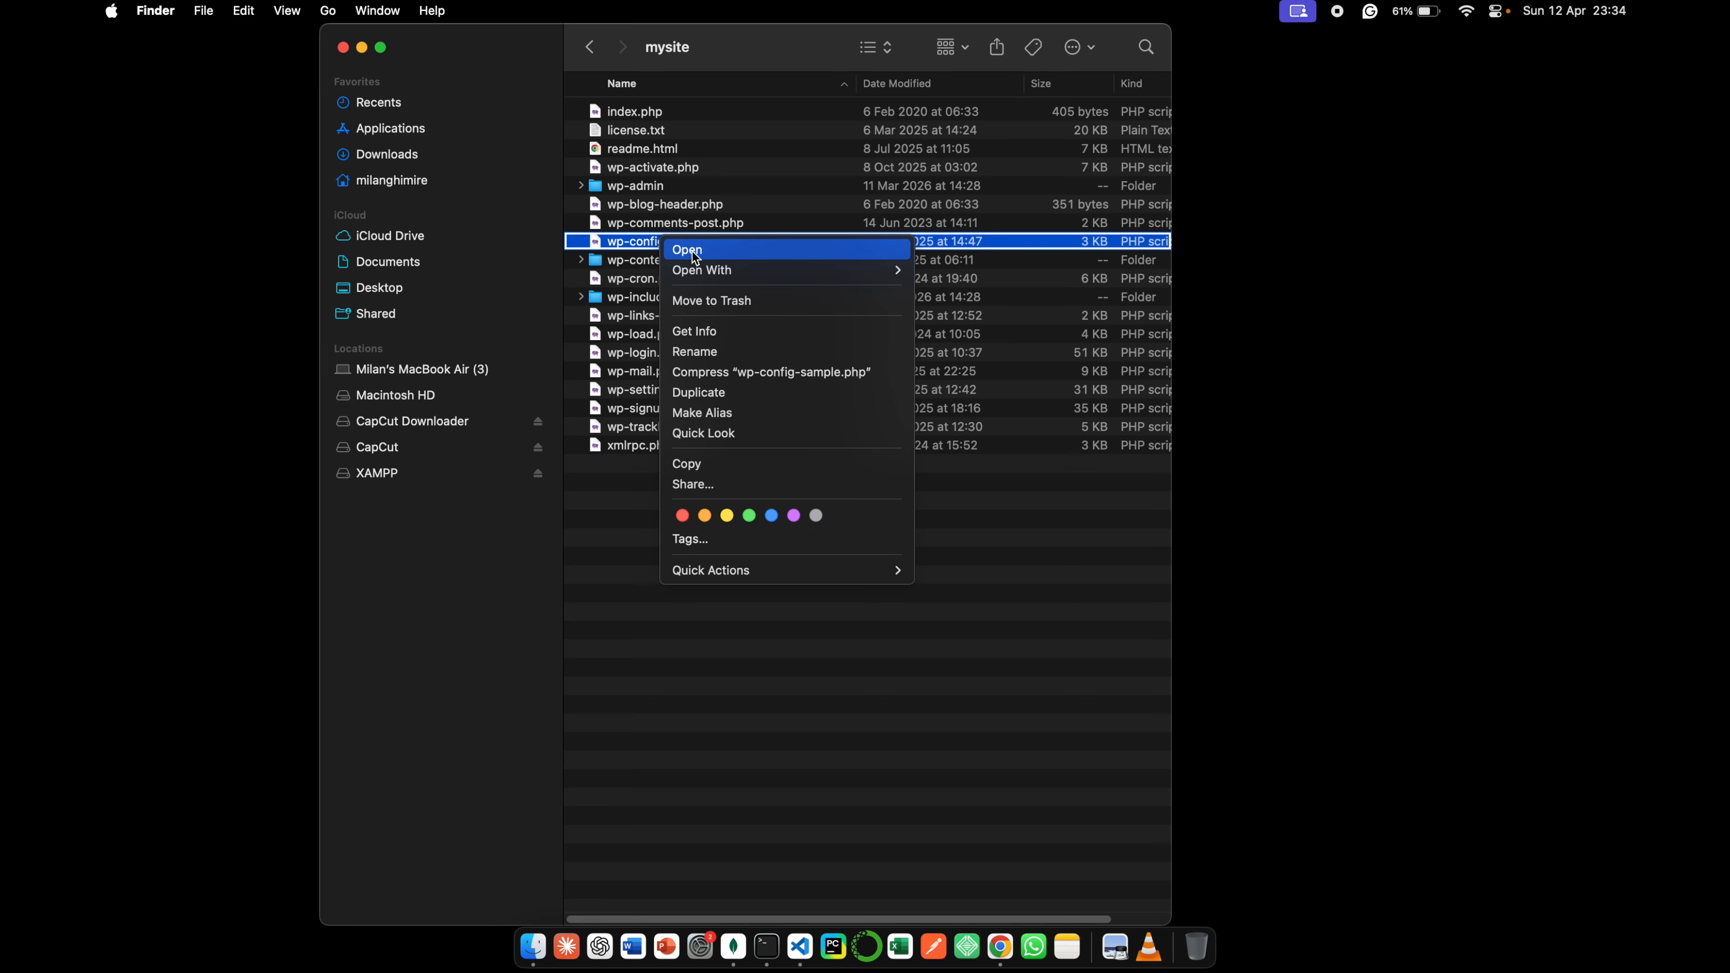
pyautogui.moveTo(898, 273)
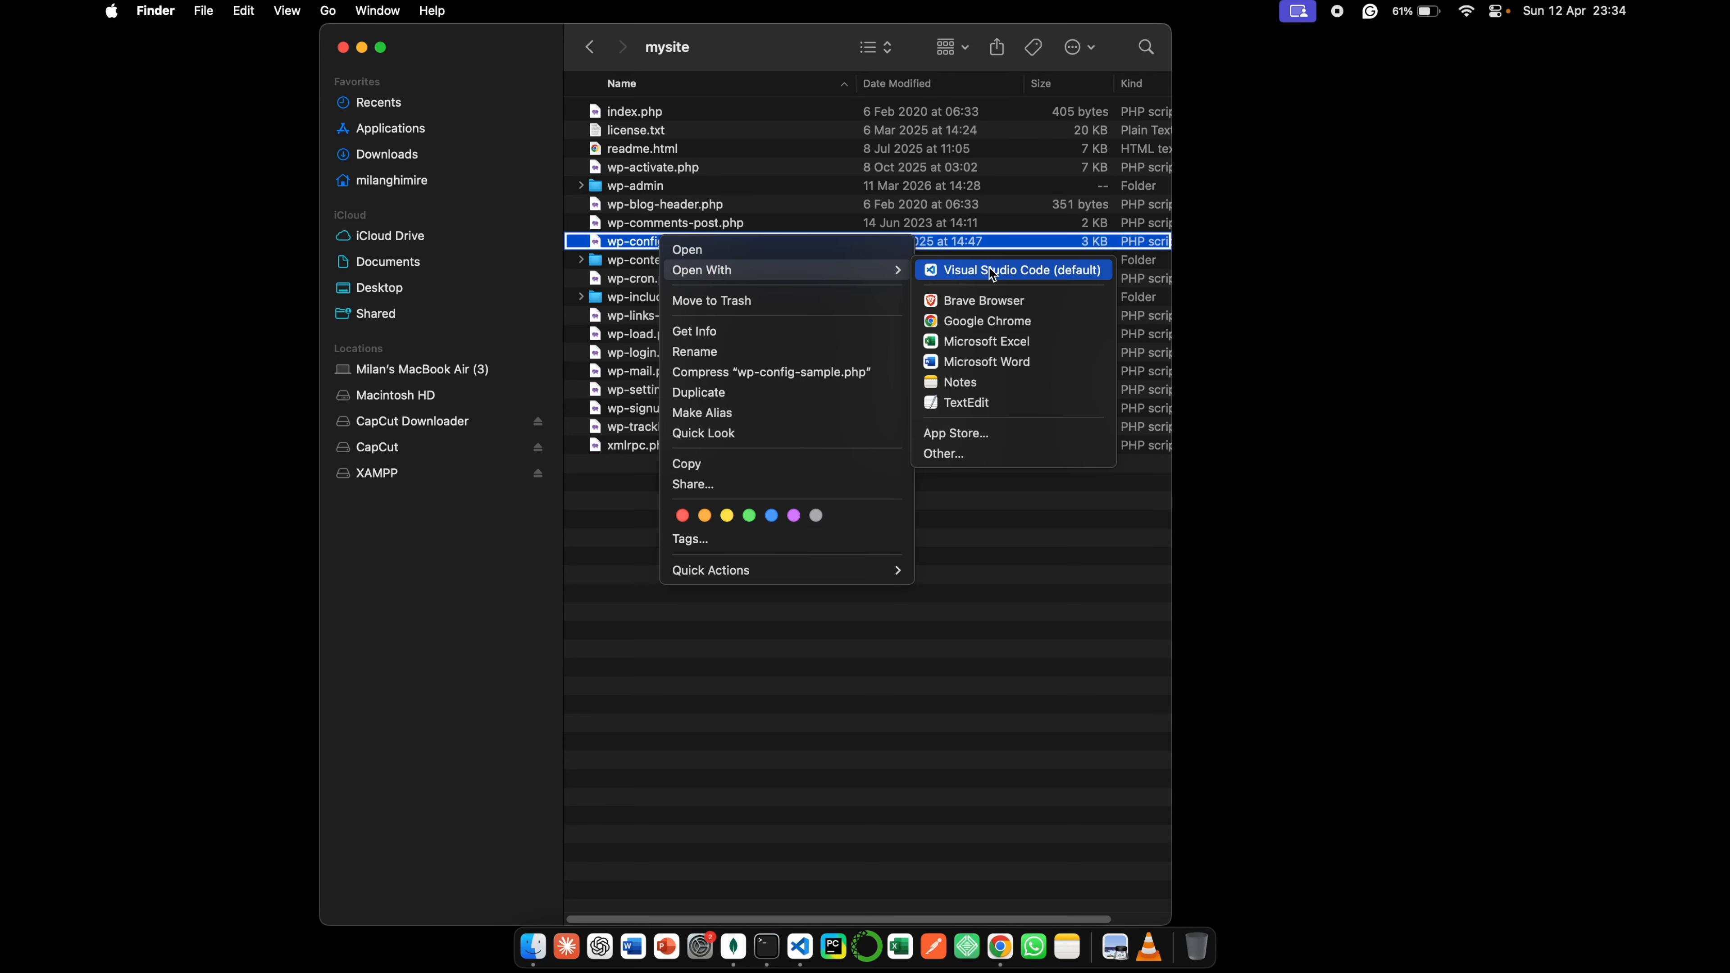
pyautogui.click(991, 270)
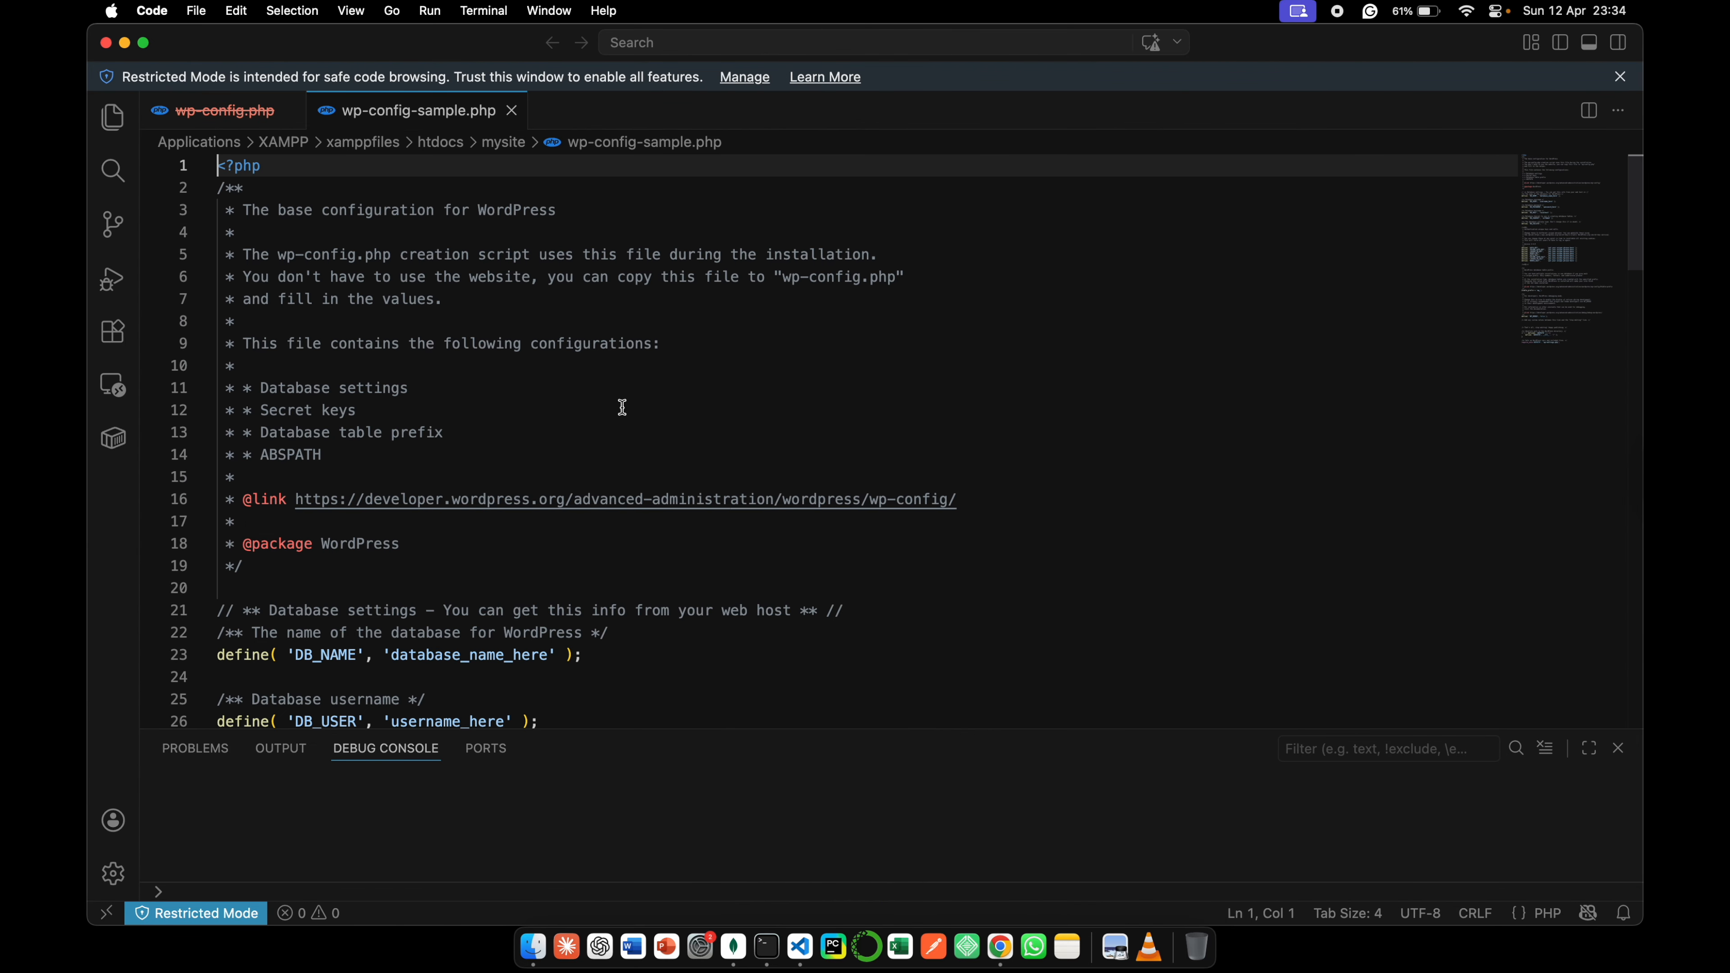
# - Set the DB_NAME value in wp-config-sample.php to mysite and save the file
pyautogui.scroll(-5, 974, 518)
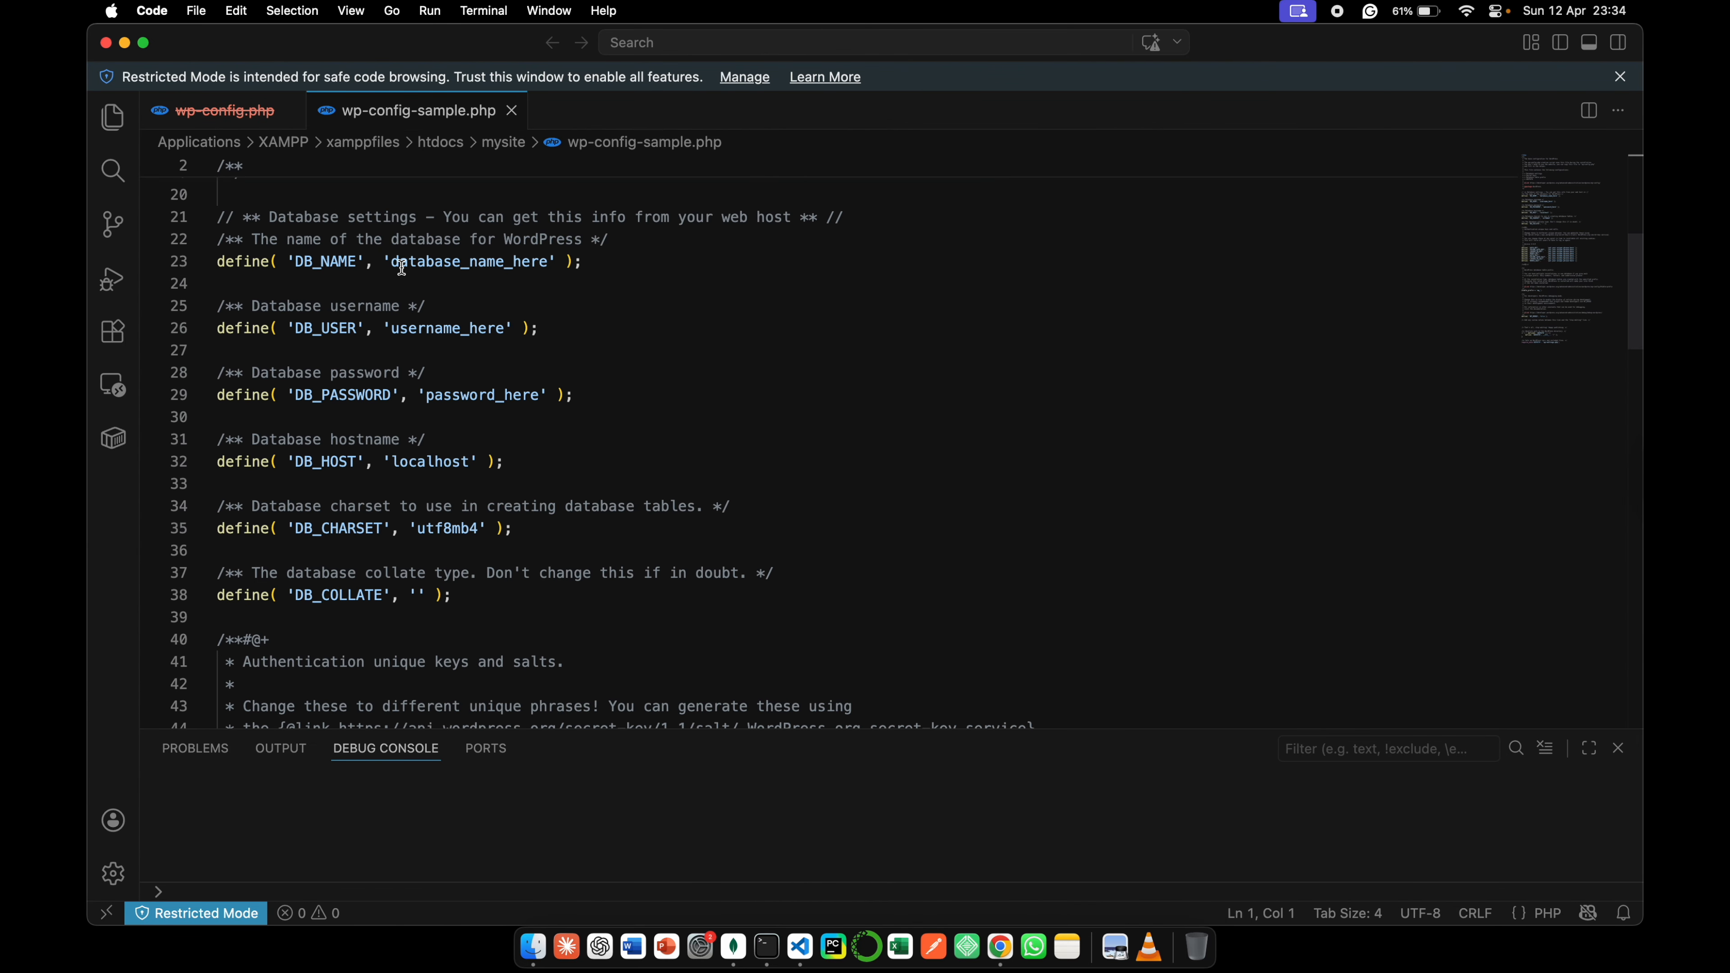
pyautogui.moveTo(392, 262); pyautogui.dragTo(551, 264)
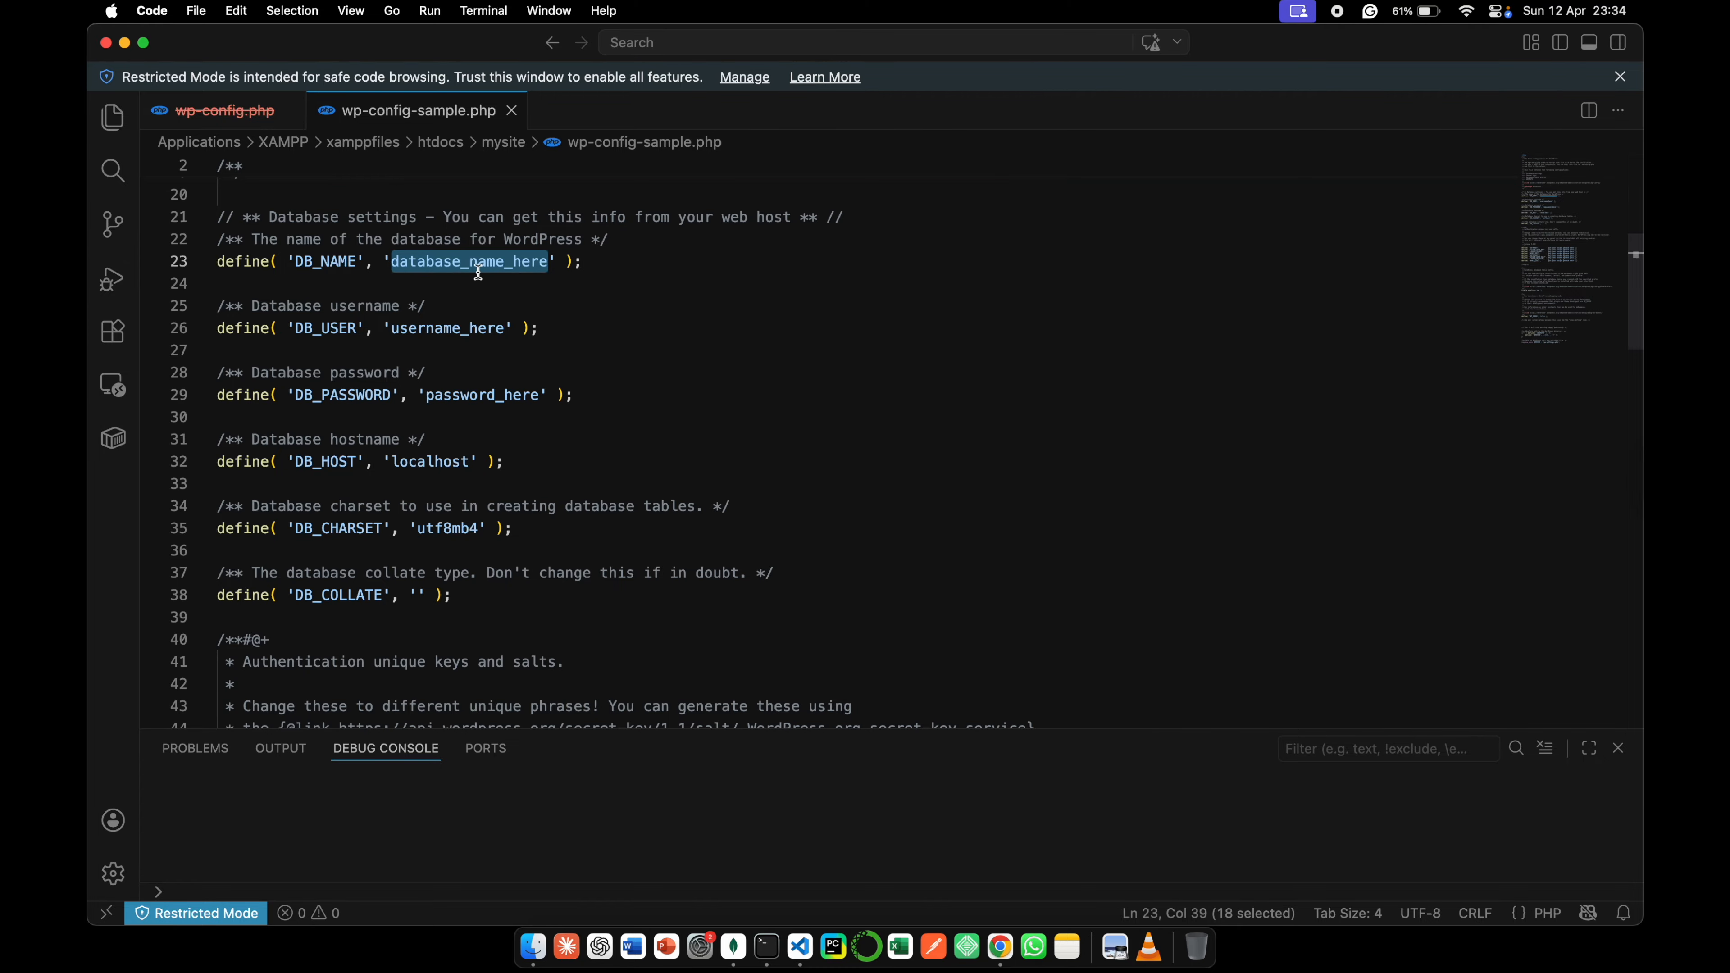
pyautogui.write('mysite')
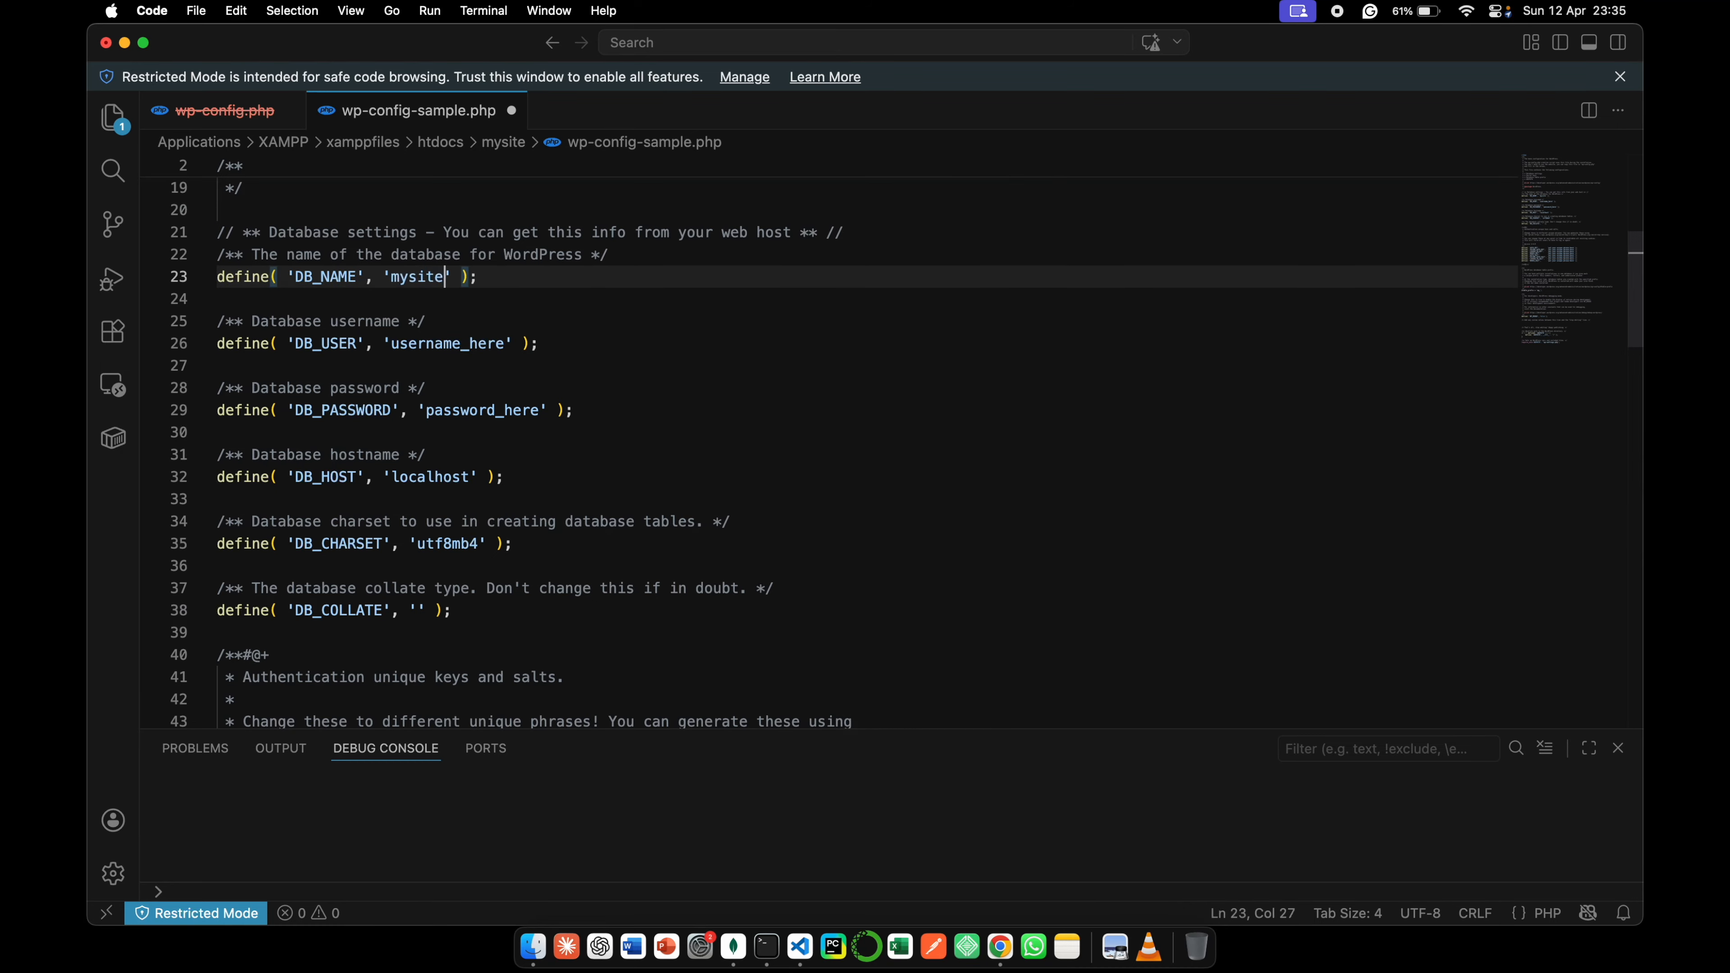
pyautogui.press('super+s')
# - Set the DB_USER value to root and save the file
pyautogui.moveTo(393, 343); pyautogui.dragTo(508, 346)
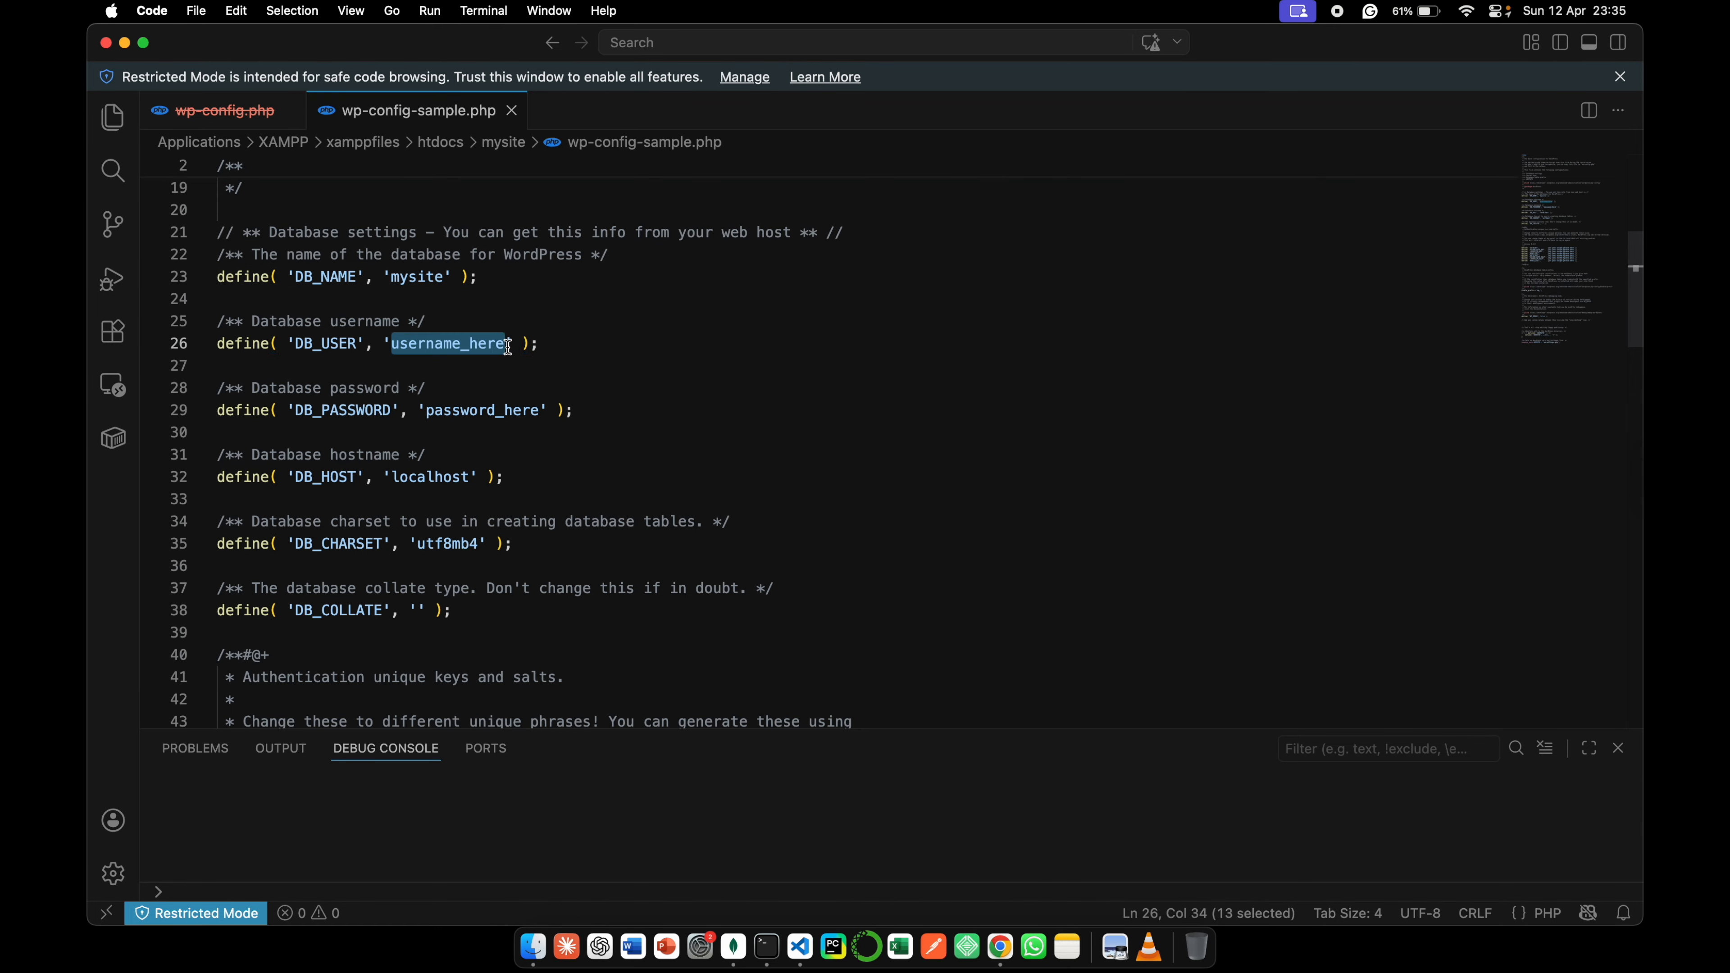
pyautogui.press('BackSpace')
pyautogui.write('root')
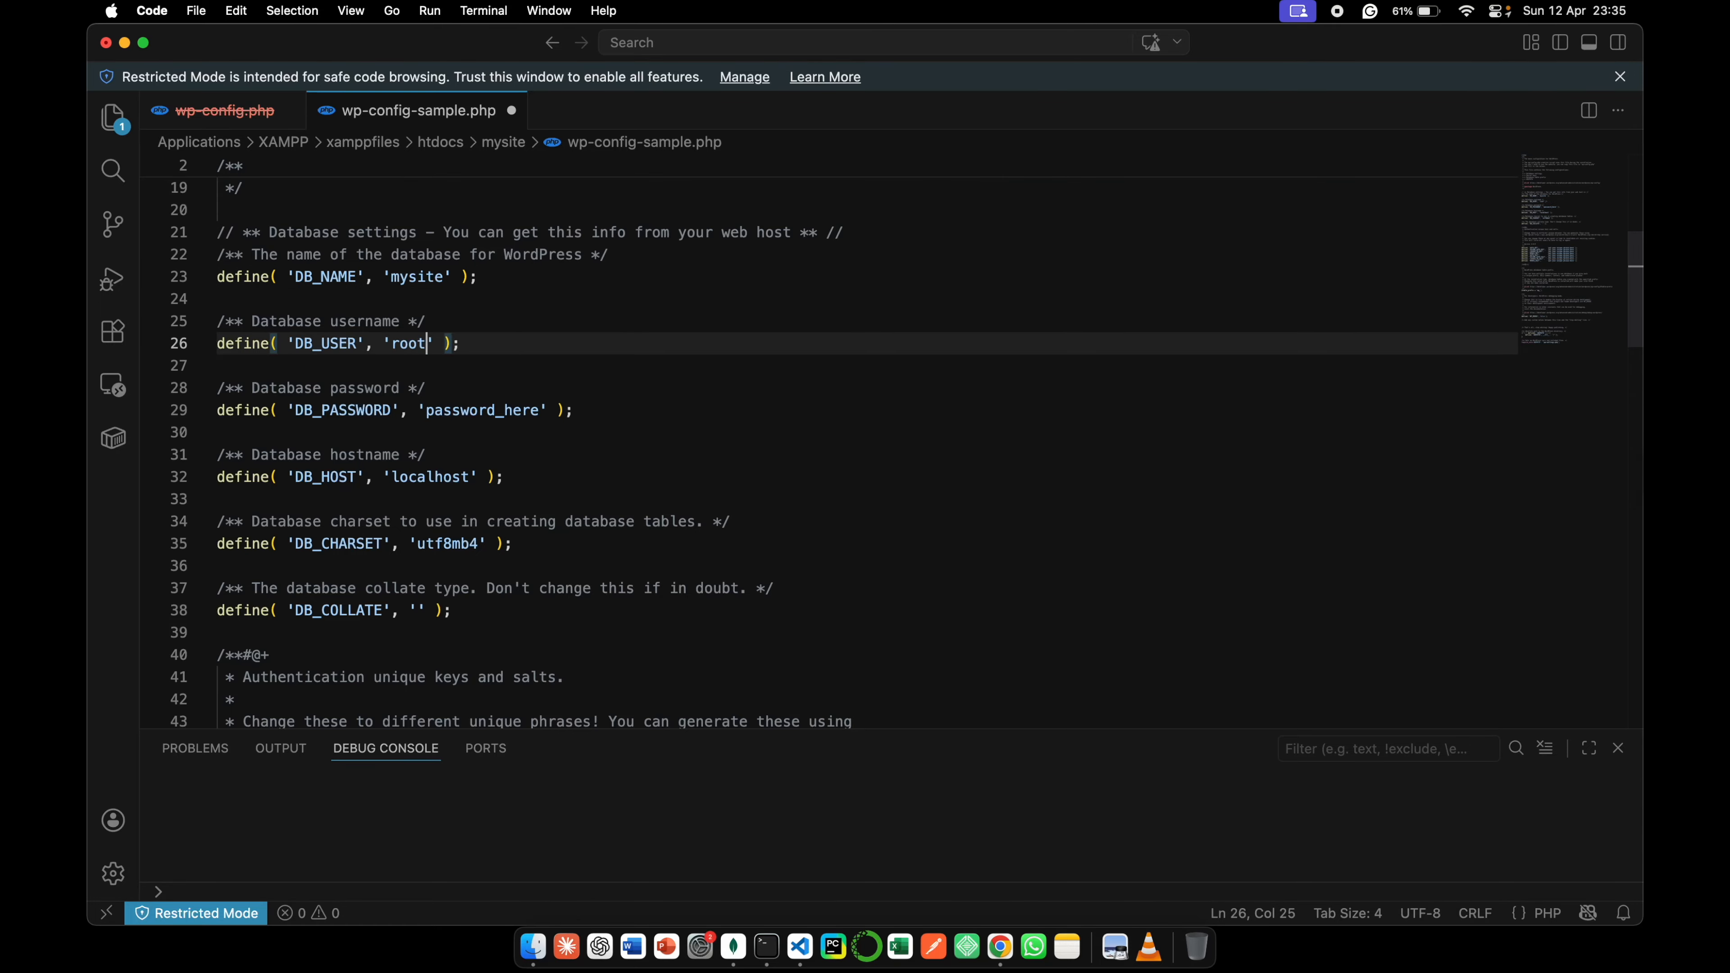
pyautogui.press('super+s')
# - Clear the DB_PASSWORD value so its quotes are empty, save the file and close the editor window
pyautogui.moveTo(427, 410); pyautogui.dragTo(535, 414)
pyautogui.press('BackSpace')
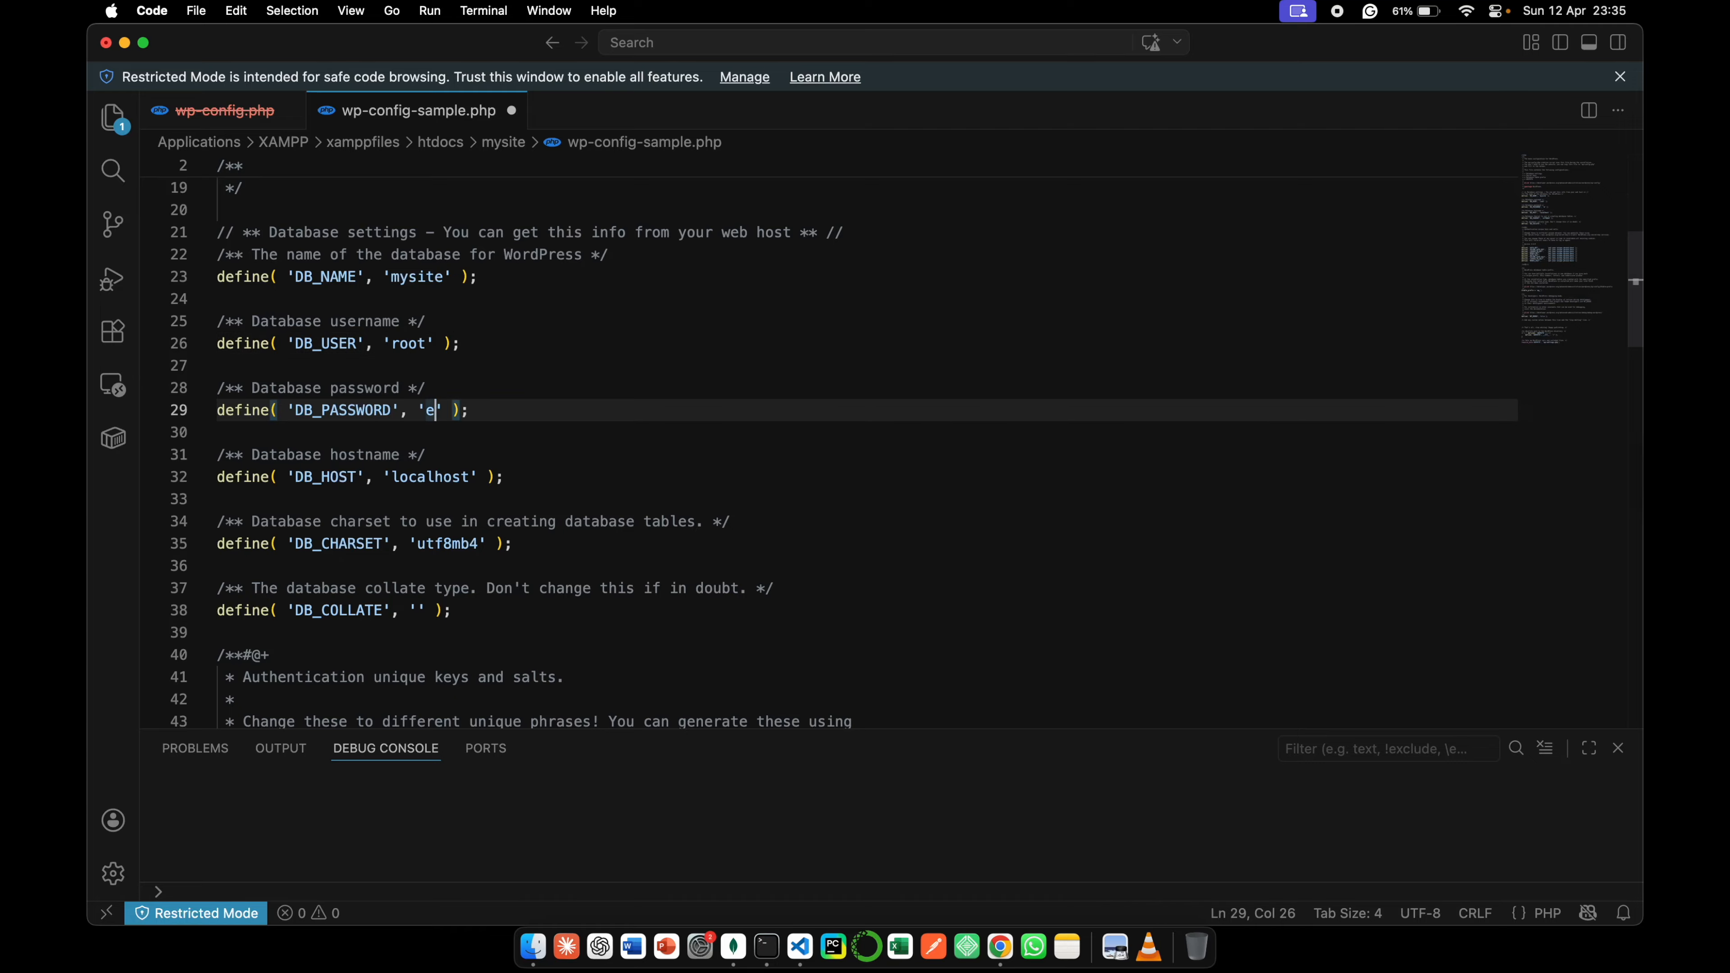
pyautogui.press('BackSpace')
pyautogui.press('super+s')
pyautogui.click(765, 407)
pyautogui.click(105, 43)
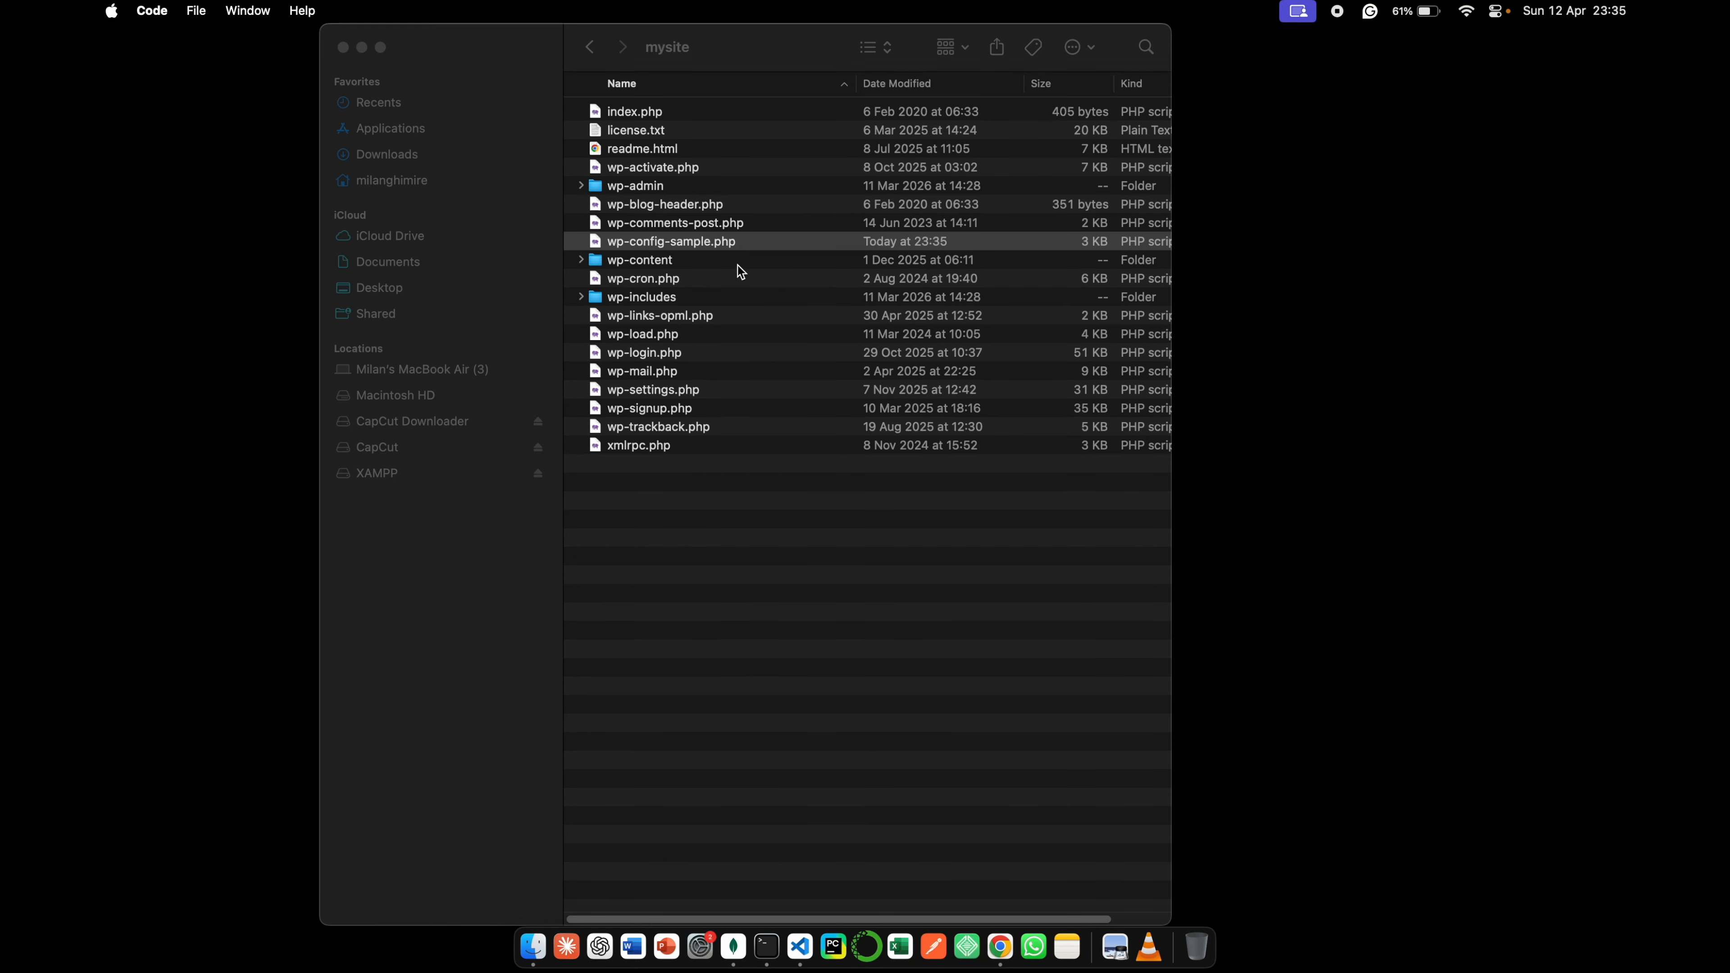
# - Duplicate wp-config-sample.php in the mysite folder and rename the copy as wp-config.php
pyautogui.click(747, 246)
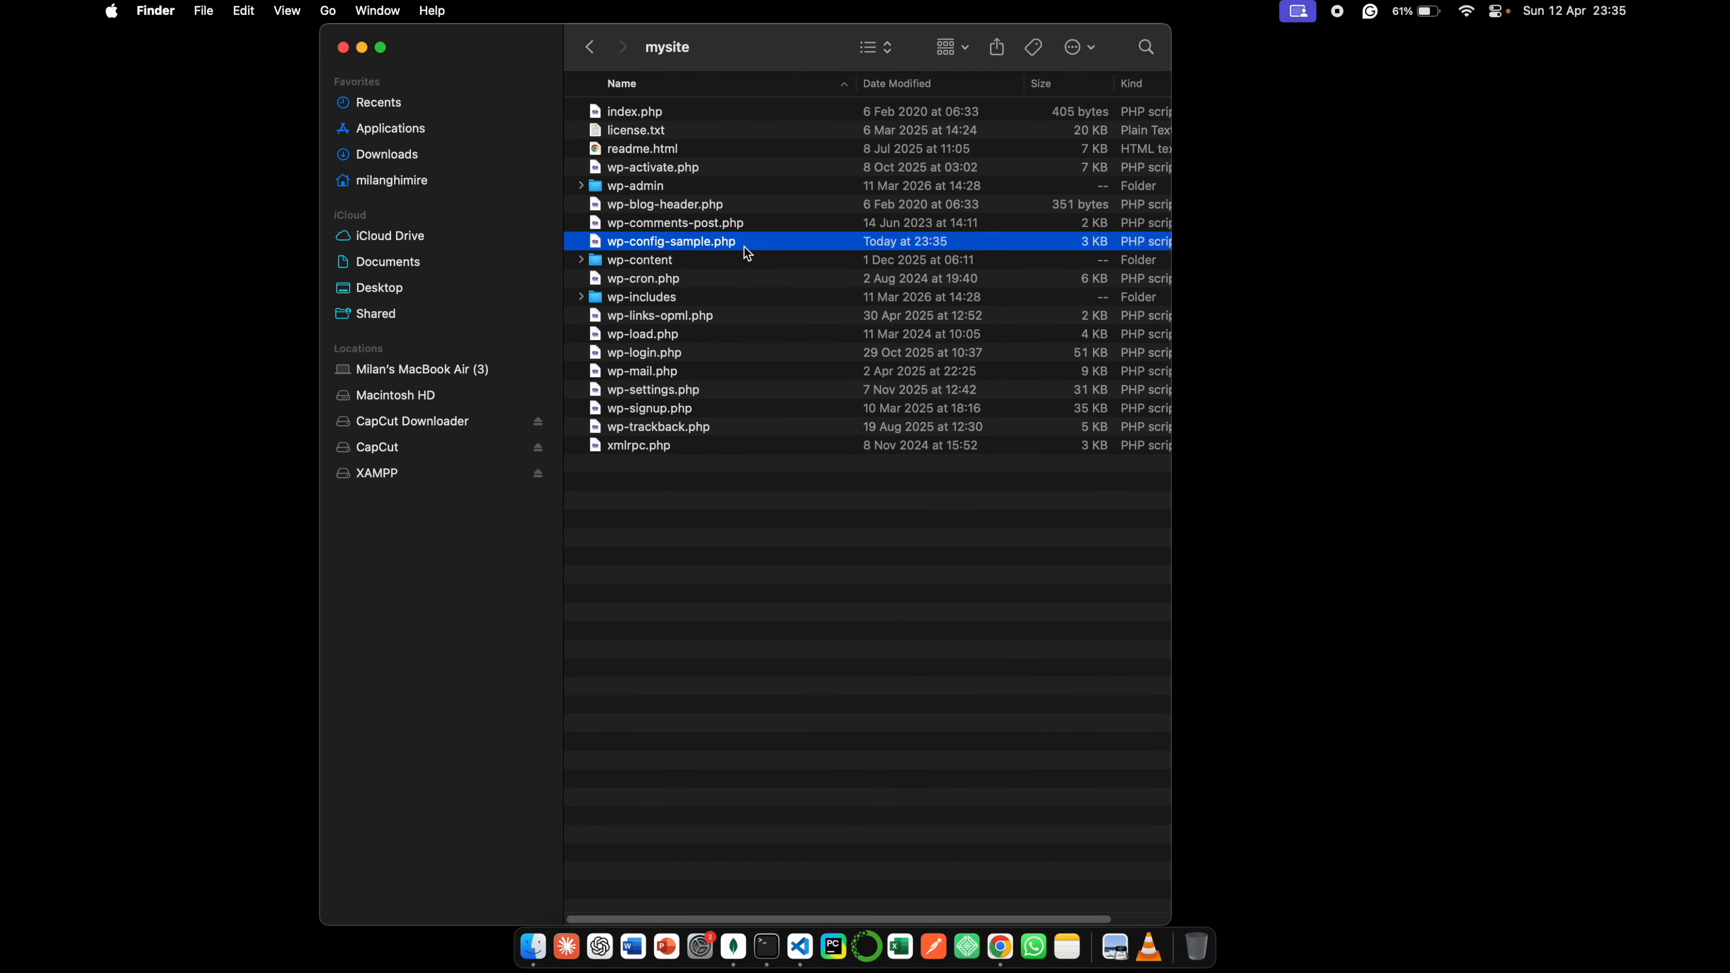
pyautogui.press('super+d')
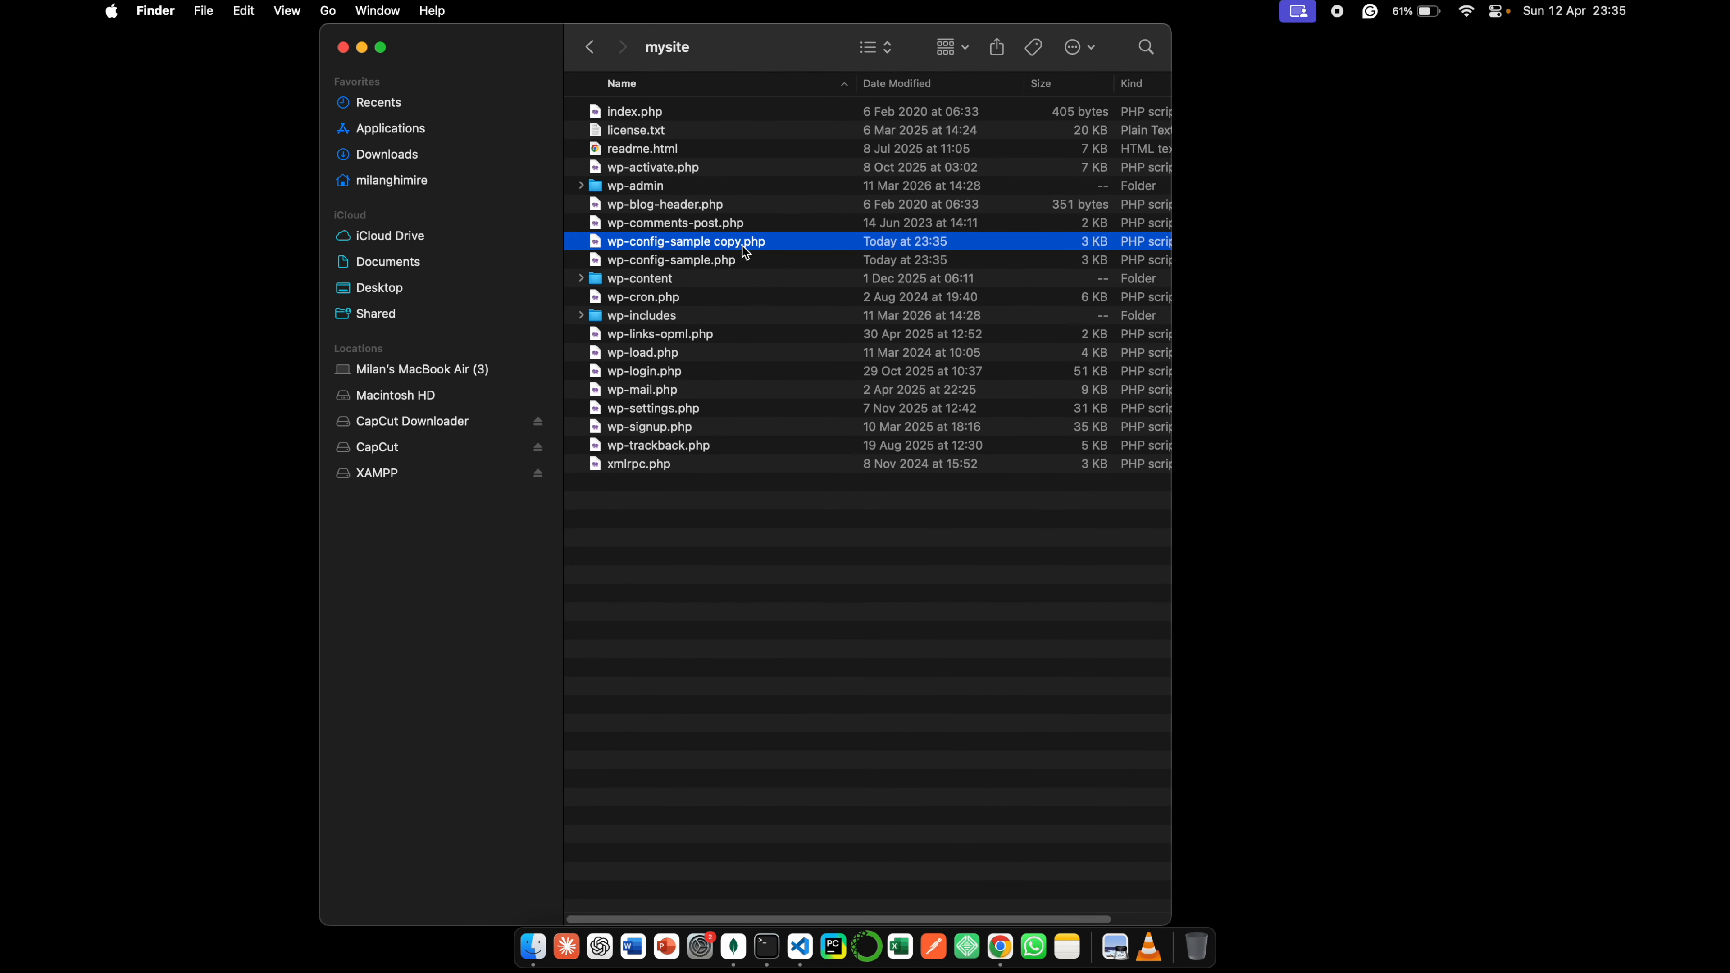
pyautogui.rightClick(743, 248)
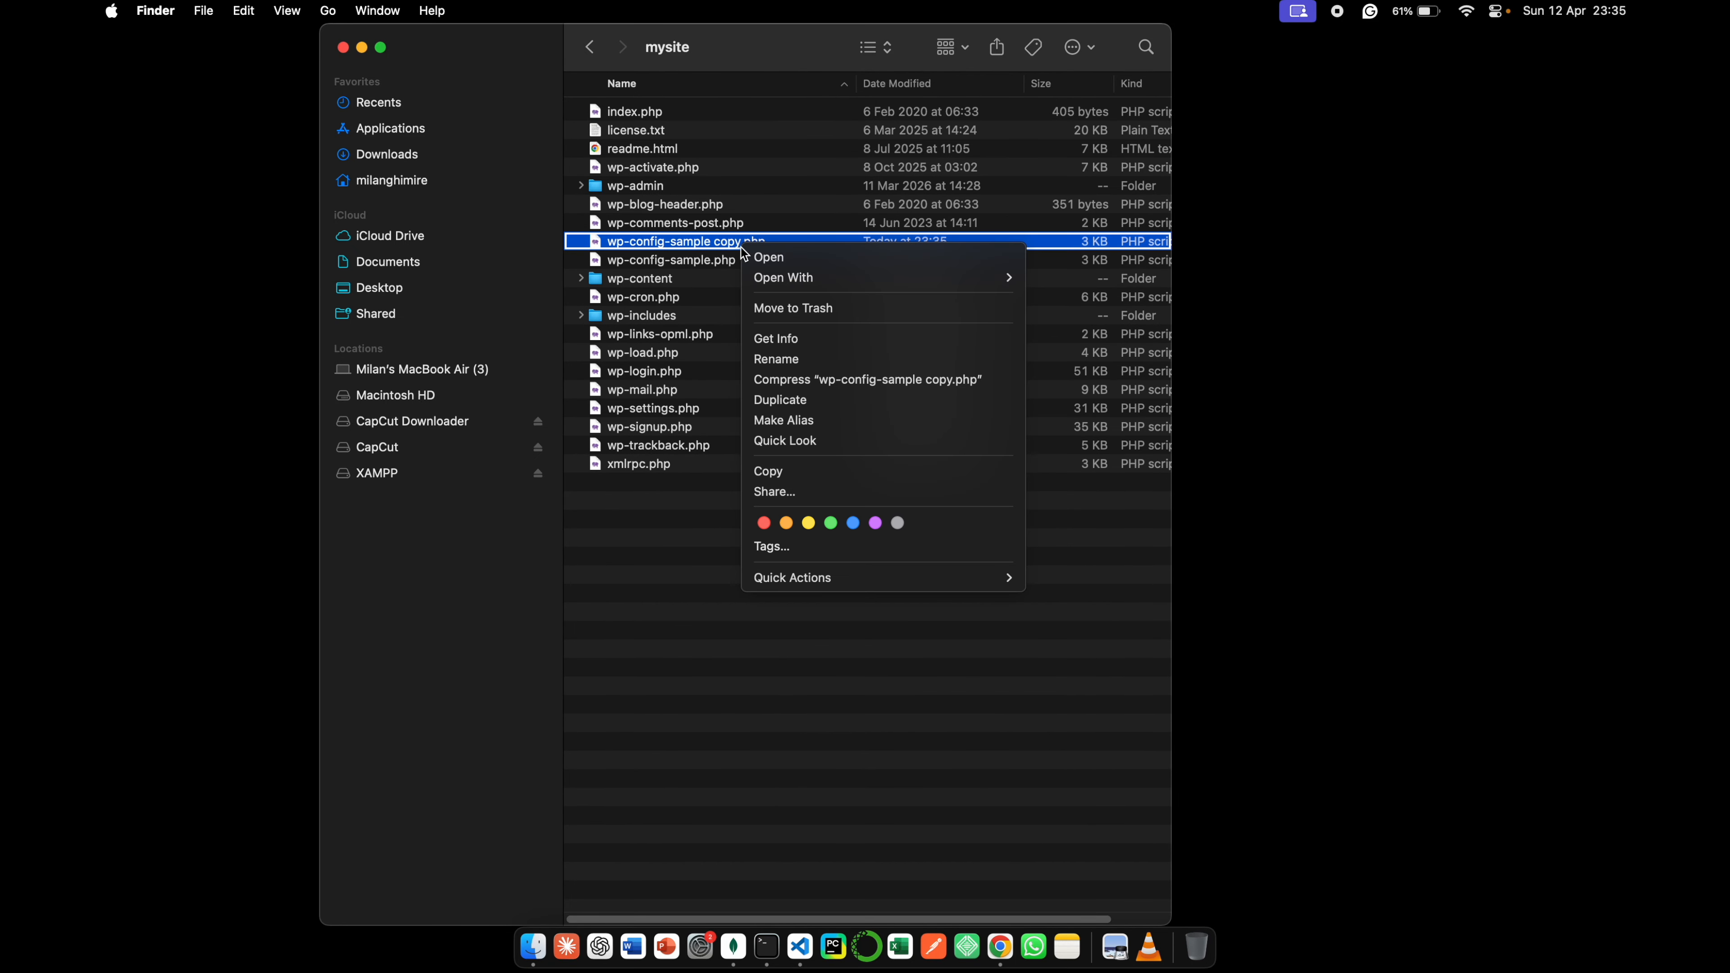
pyautogui.click(787, 365)
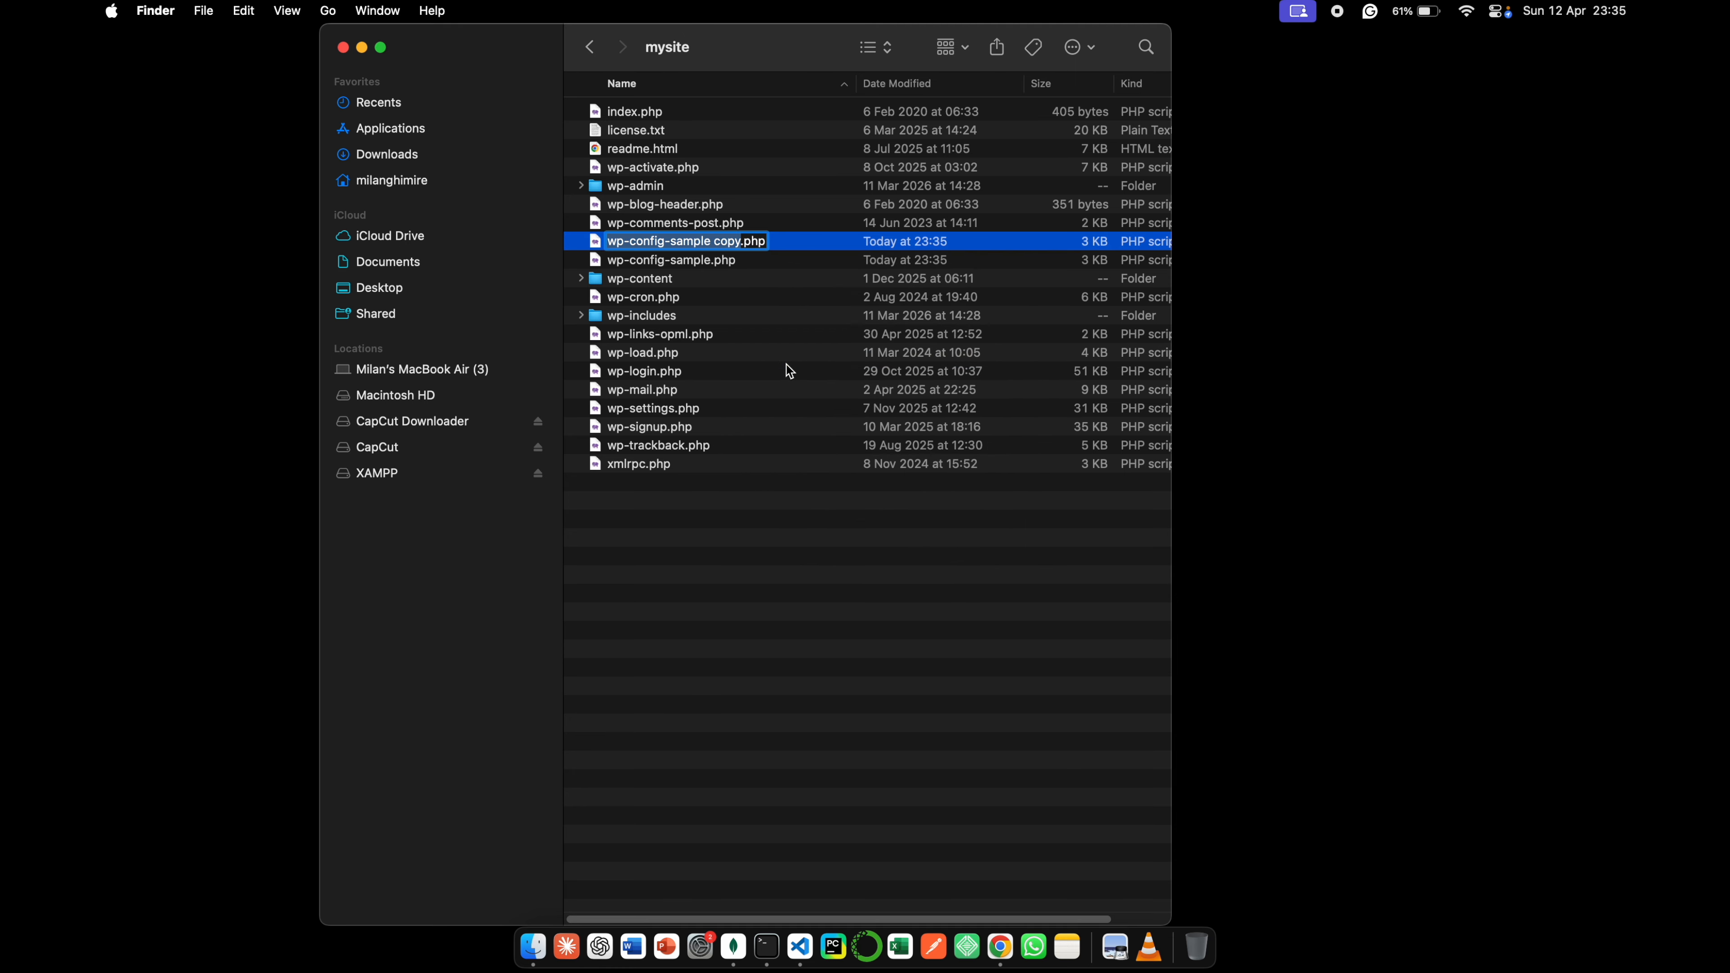
pyautogui.press('Right')
pyautogui.press('BackSpace')
pyautogui.press('BackSpace')
pyautogui.press('BackSpace')
pyautogui.press('BackSpace')
pyautogui.press('BackSpace')
pyautogui.press('BackSpace')
pyautogui.press('BackSpace')
pyautogui.press('BackSpace')
pyautogui.press('BackSpace')
pyautogui.press('BackSpace')
pyautogui.press('BackSpace')
pyautogui.press('BackSpace')
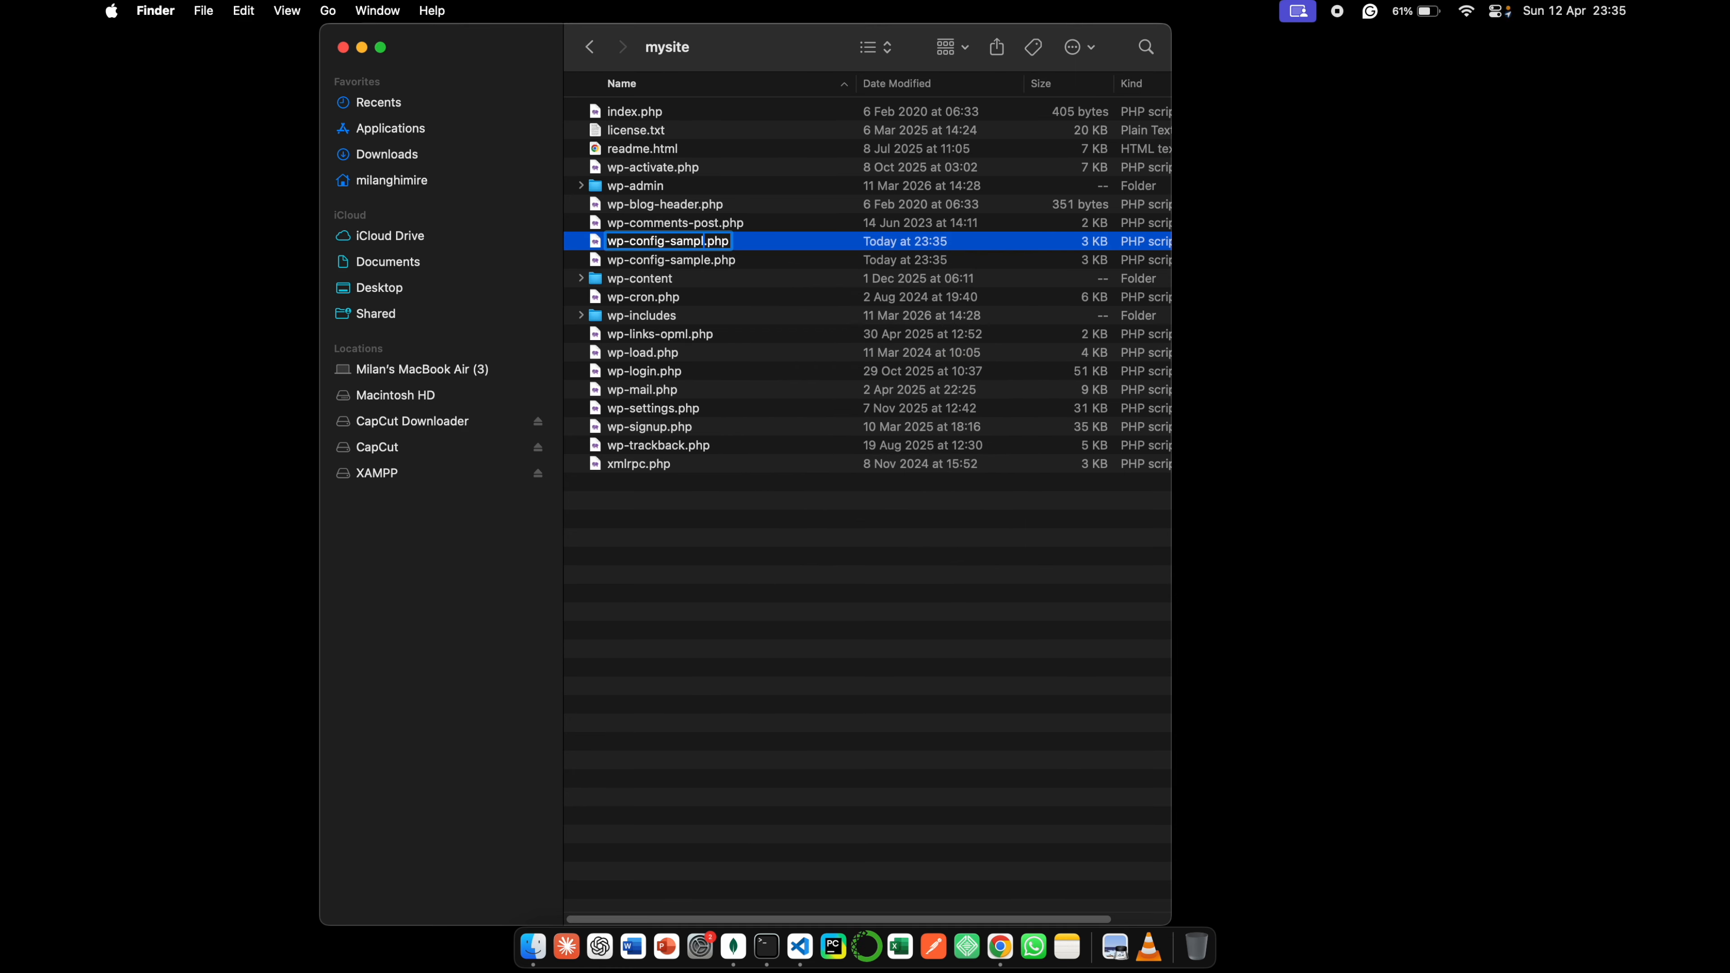
pyautogui.press('Return')
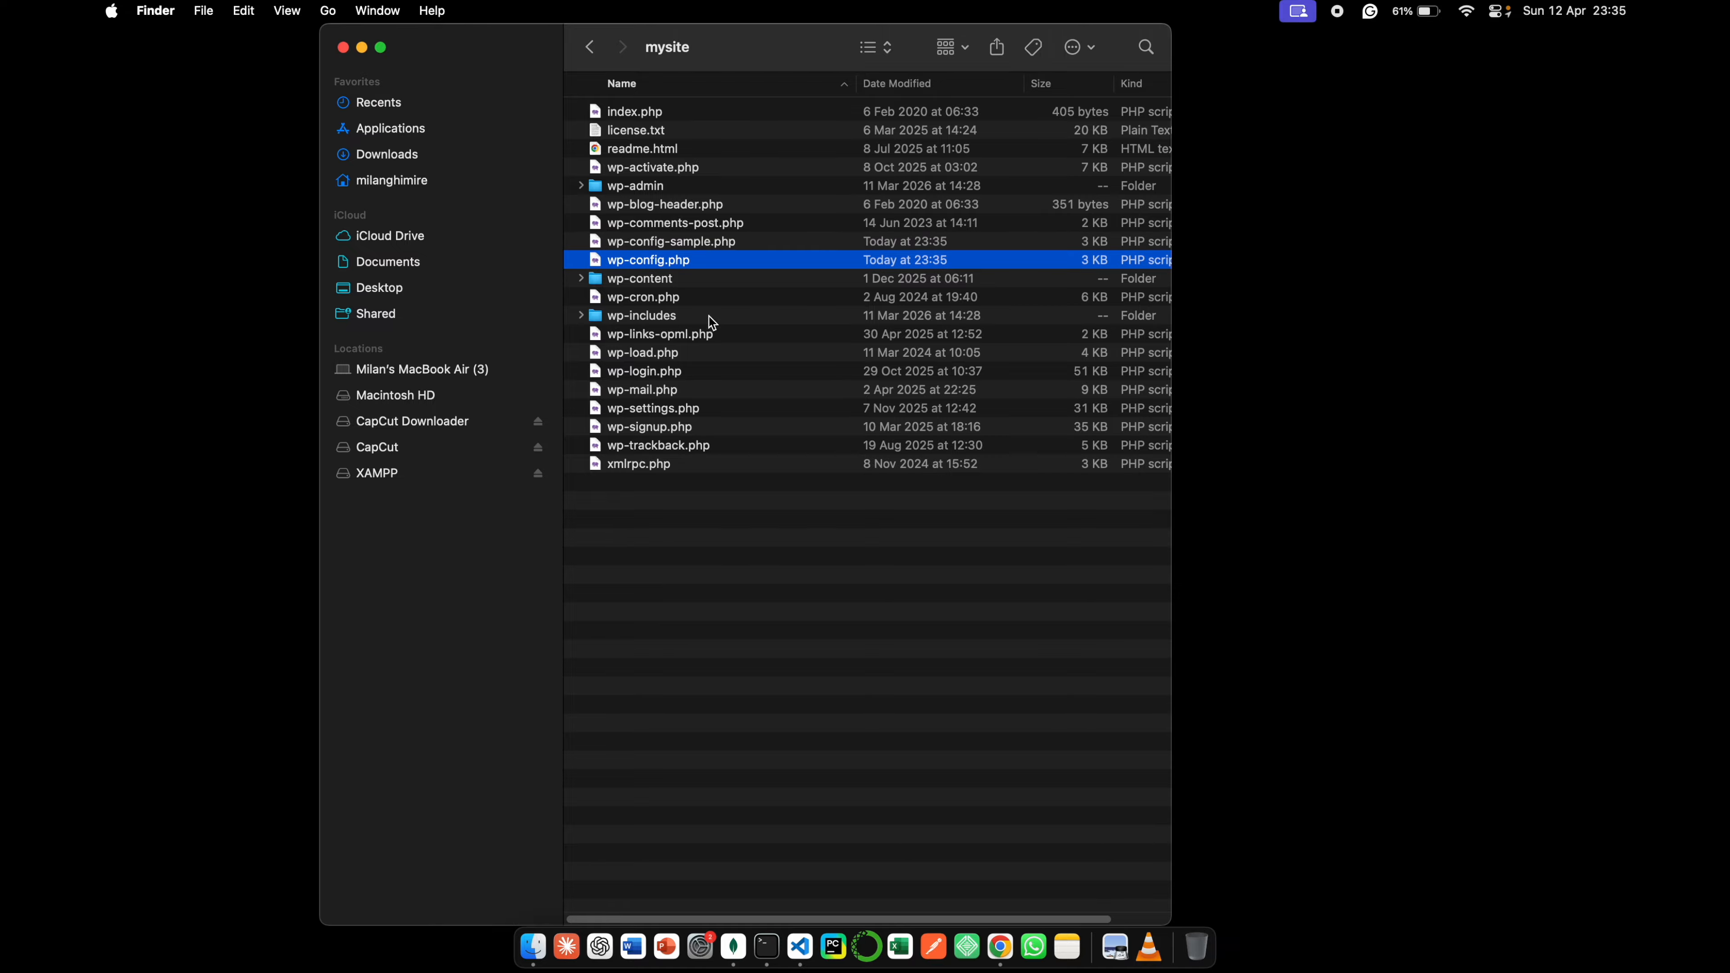
# - Launch manager-osx.app from the XAMPP folder in Applications and authorize it with the account password
pyautogui.click(432, 128)
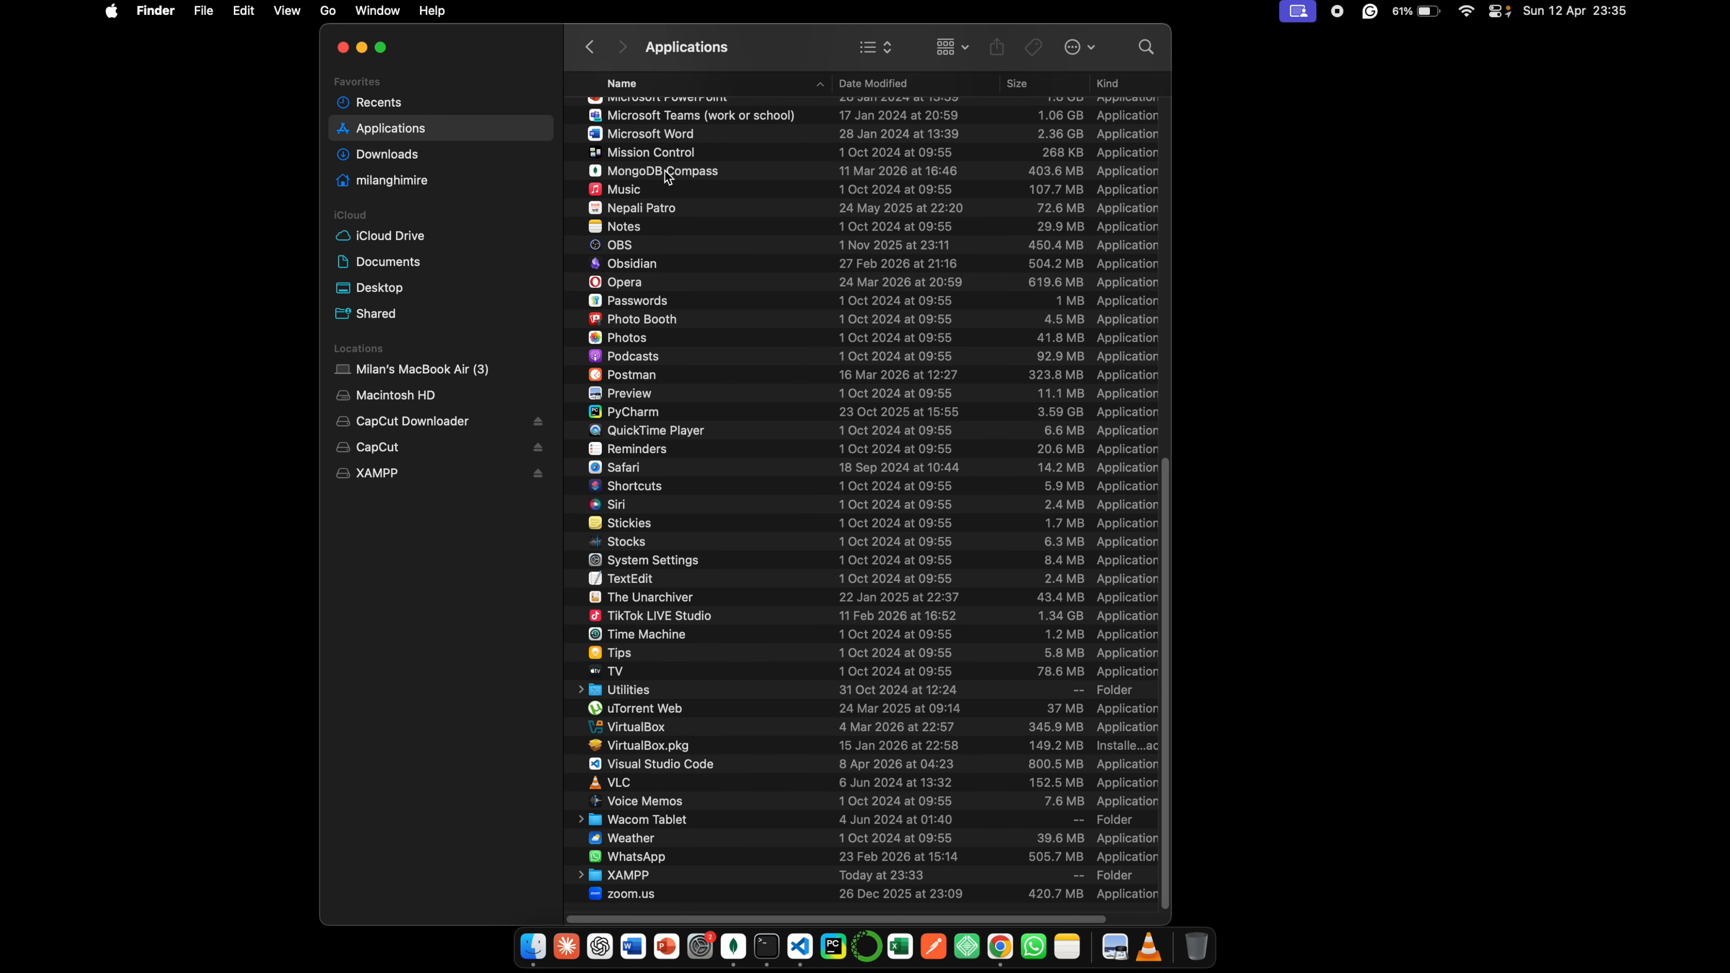
pyautogui.doubleClick(668, 876)
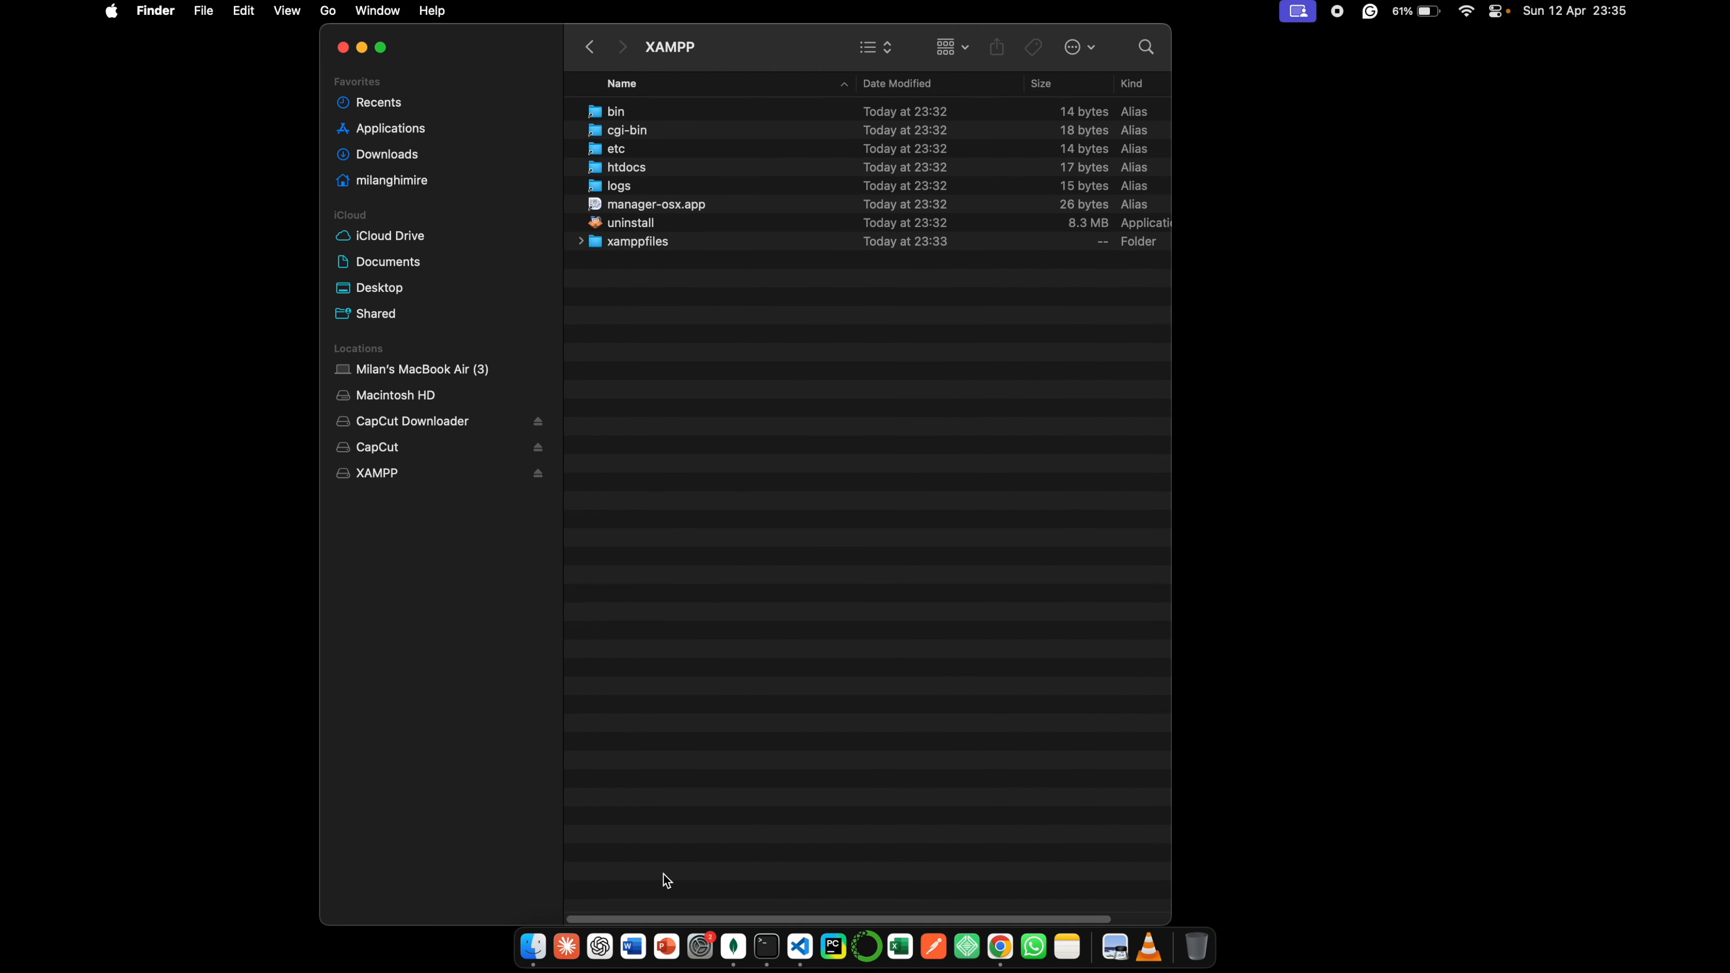
pyautogui.click(657, 209)
pyautogui.rightClick(658, 209)
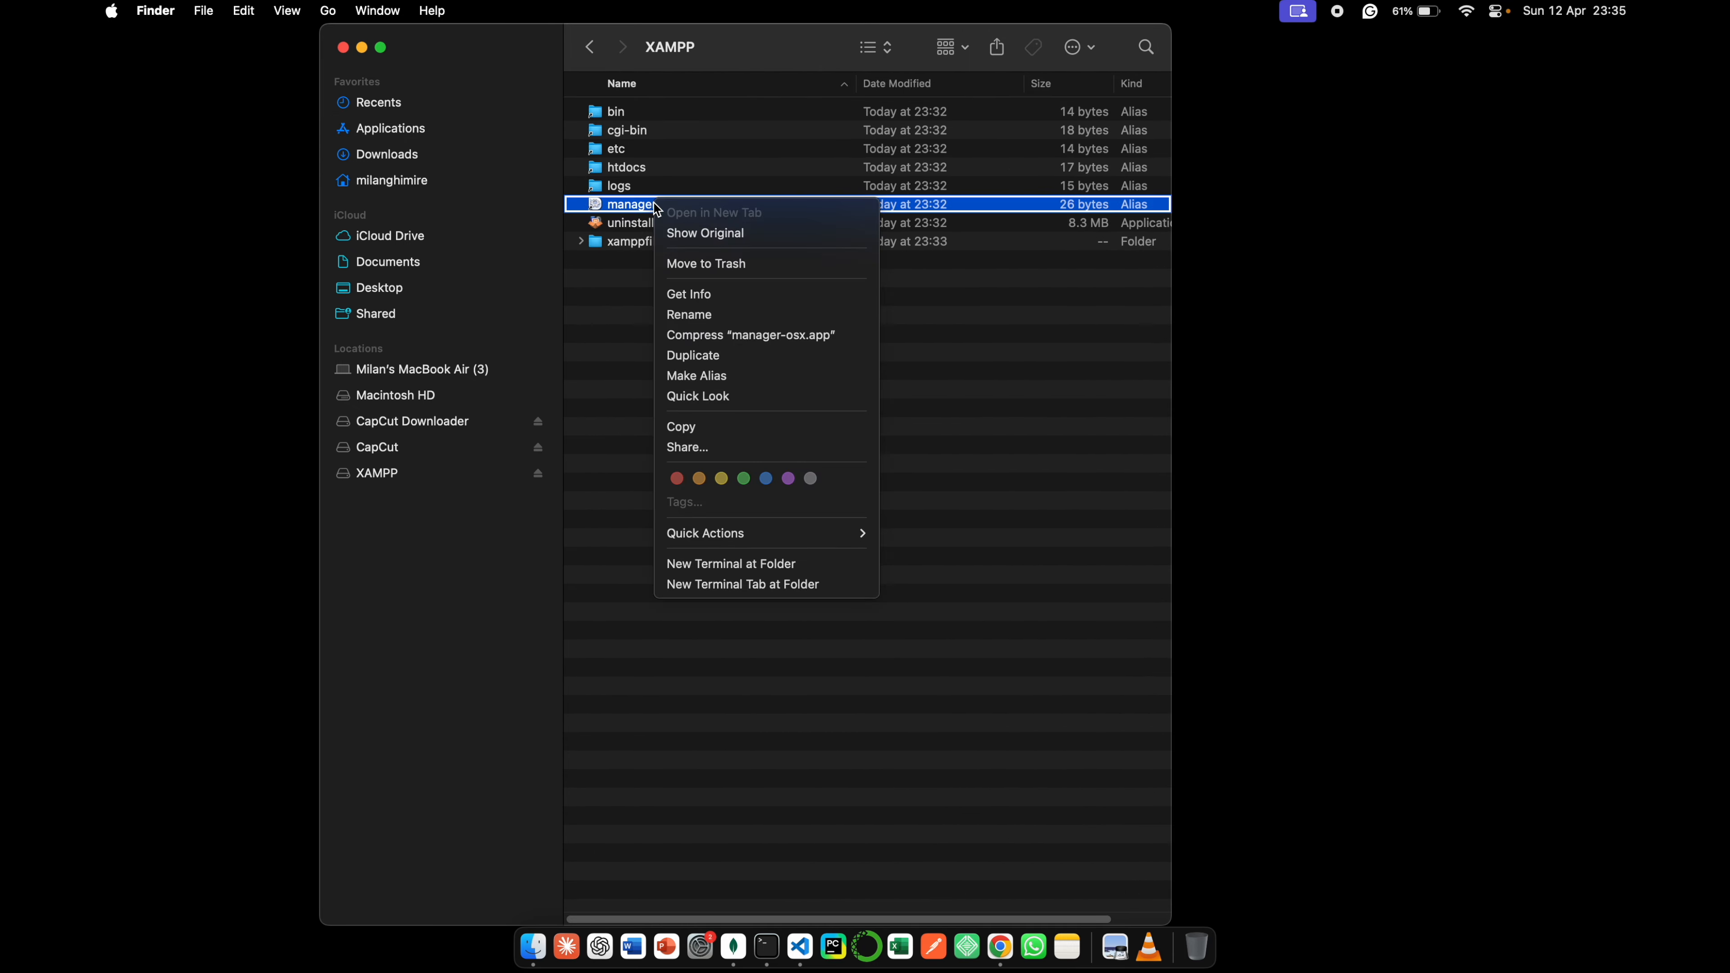
pyautogui.click(619, 205)
pyautogui.doubleClick(619, 205)
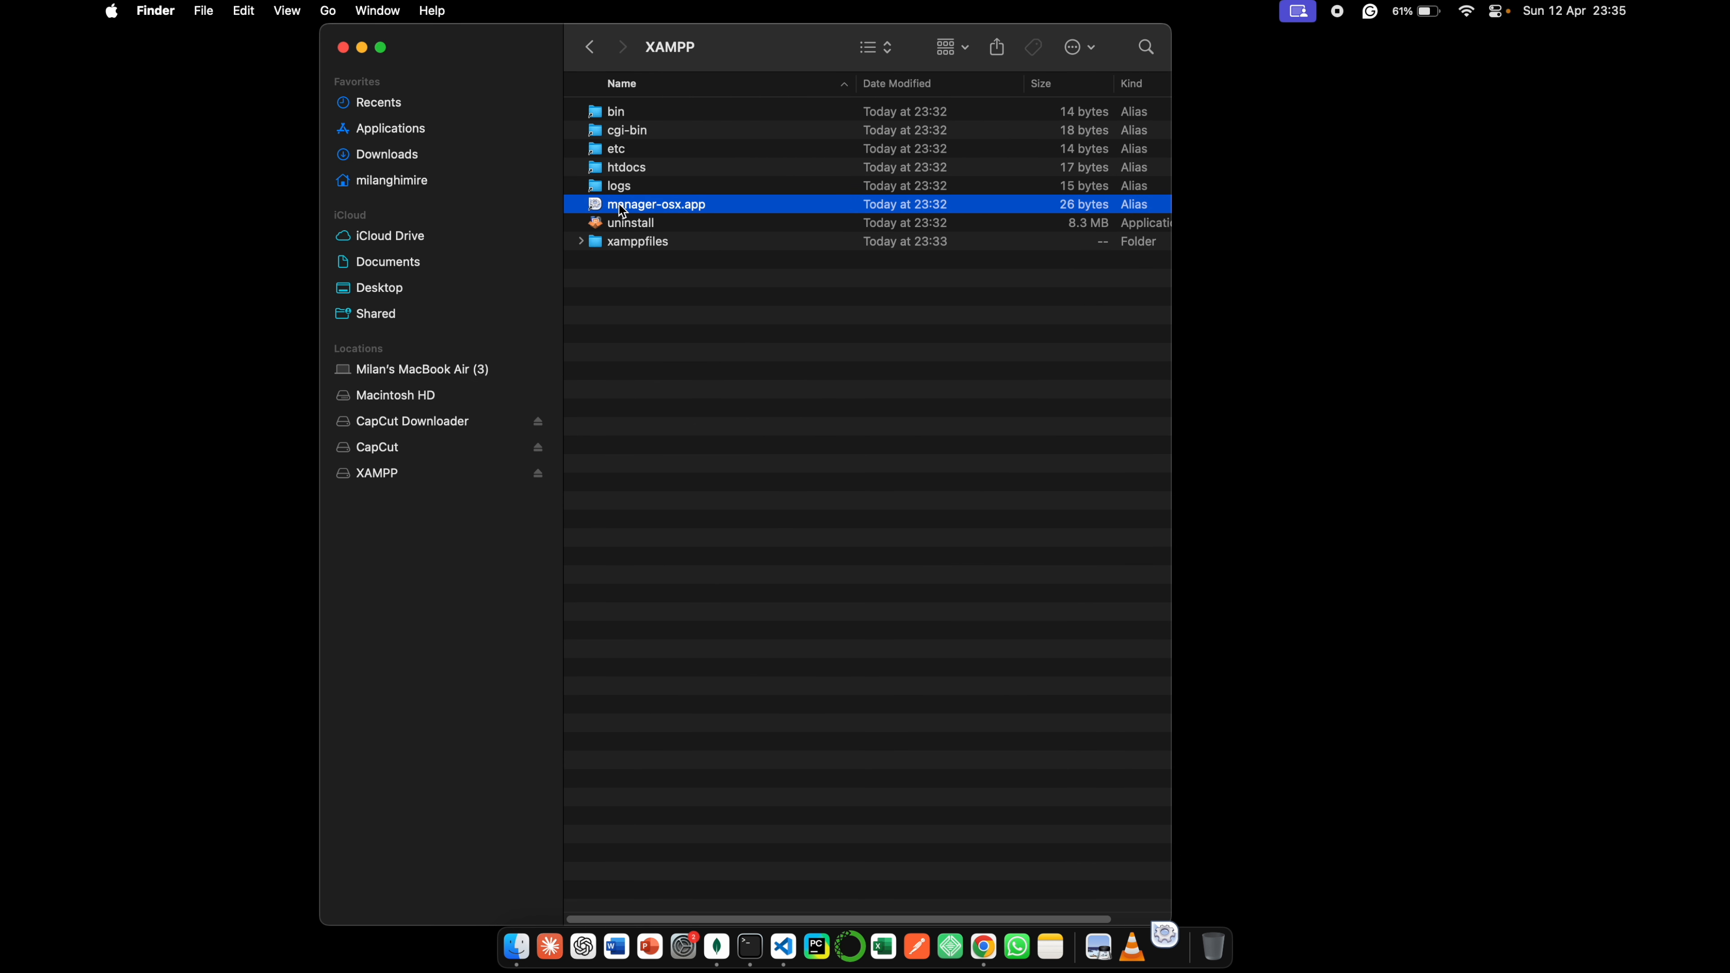
pyautogui.write('******')
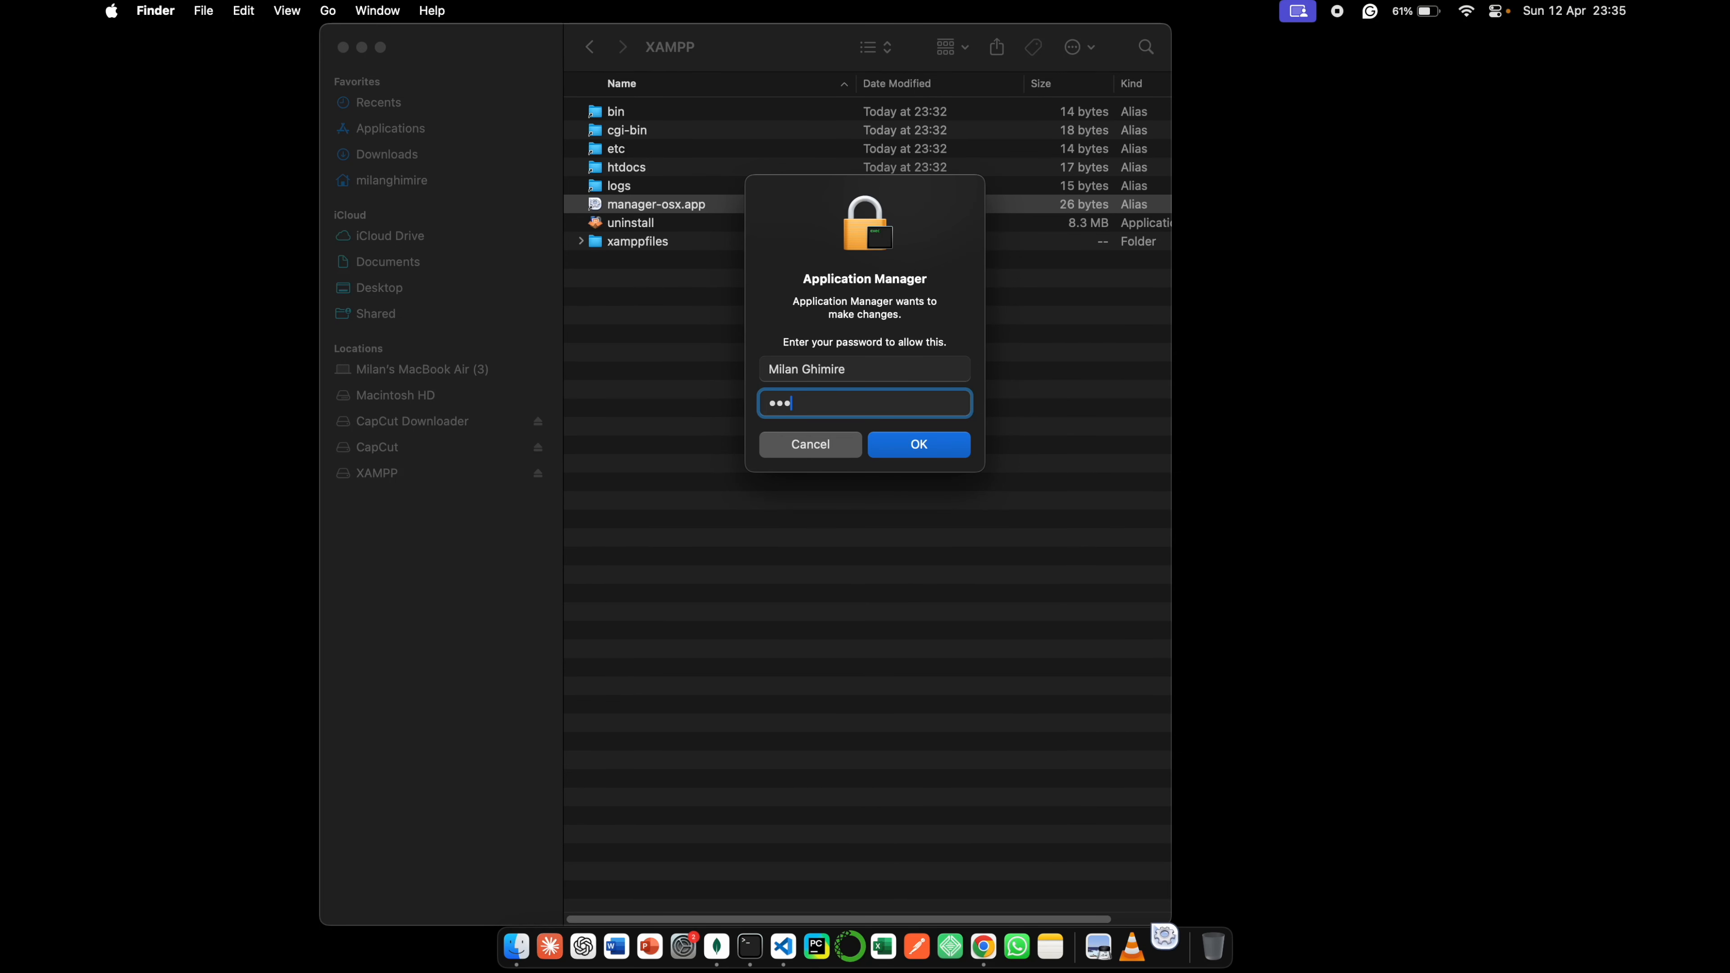
pyautogui.press('Return')
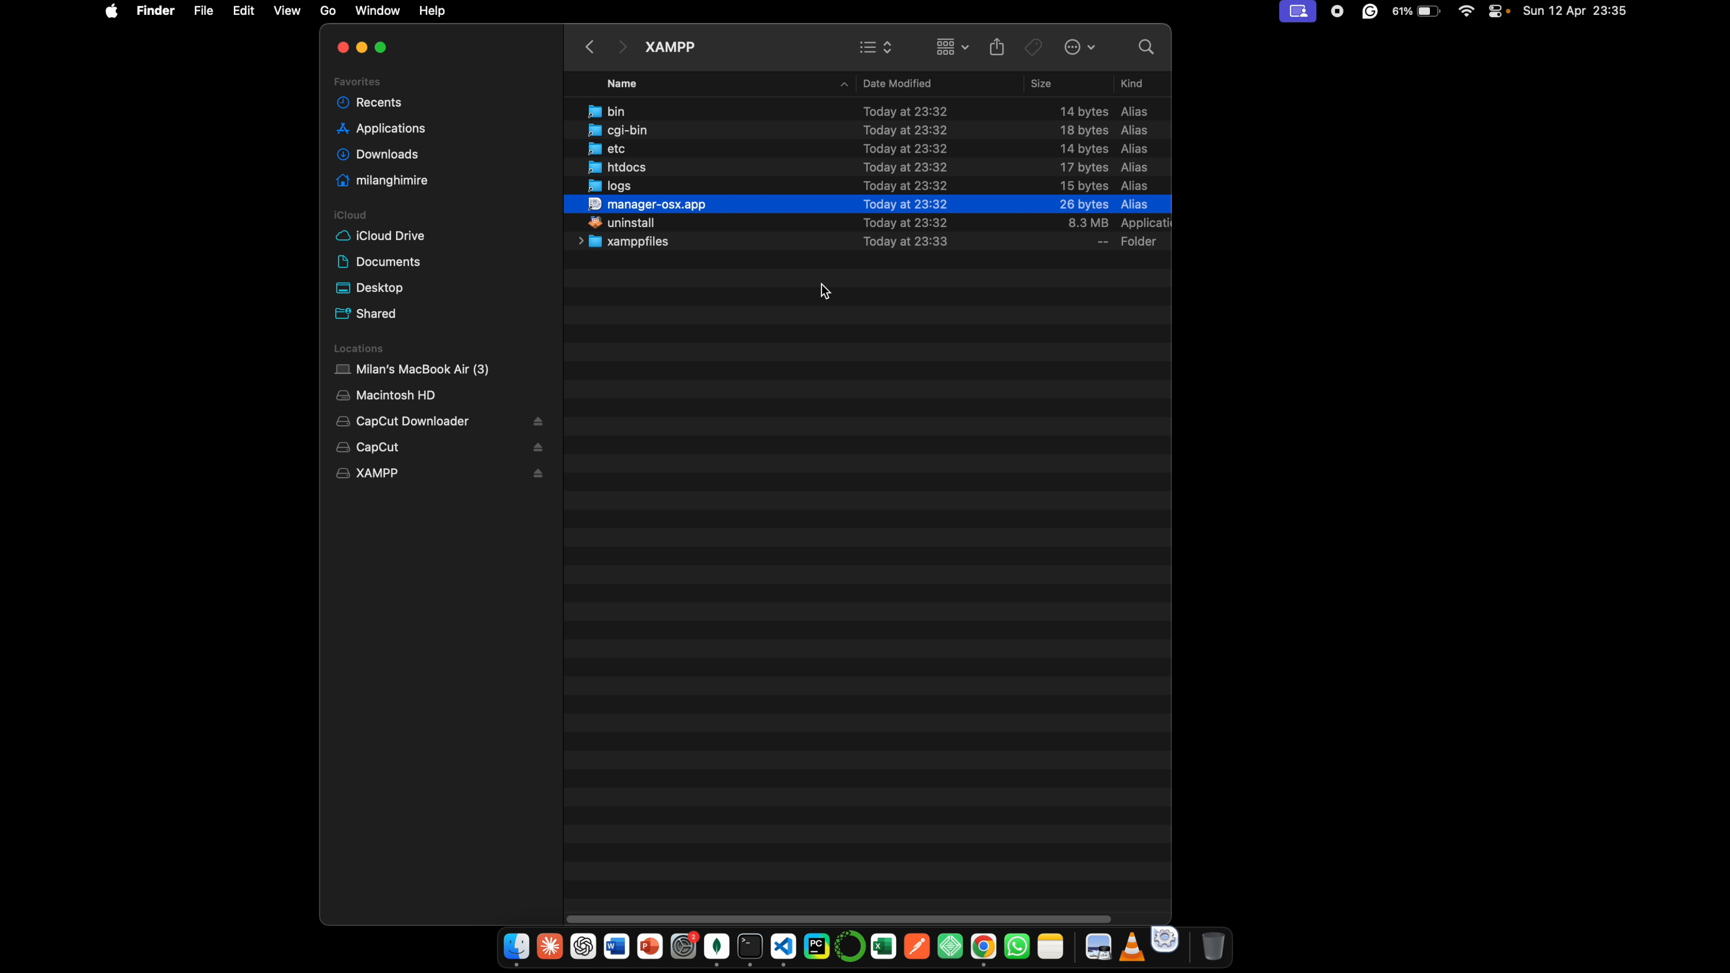
# - Minimize the Finder window and start all servers from the XAMPP manager's server list
pyautogui.click(361, 50)
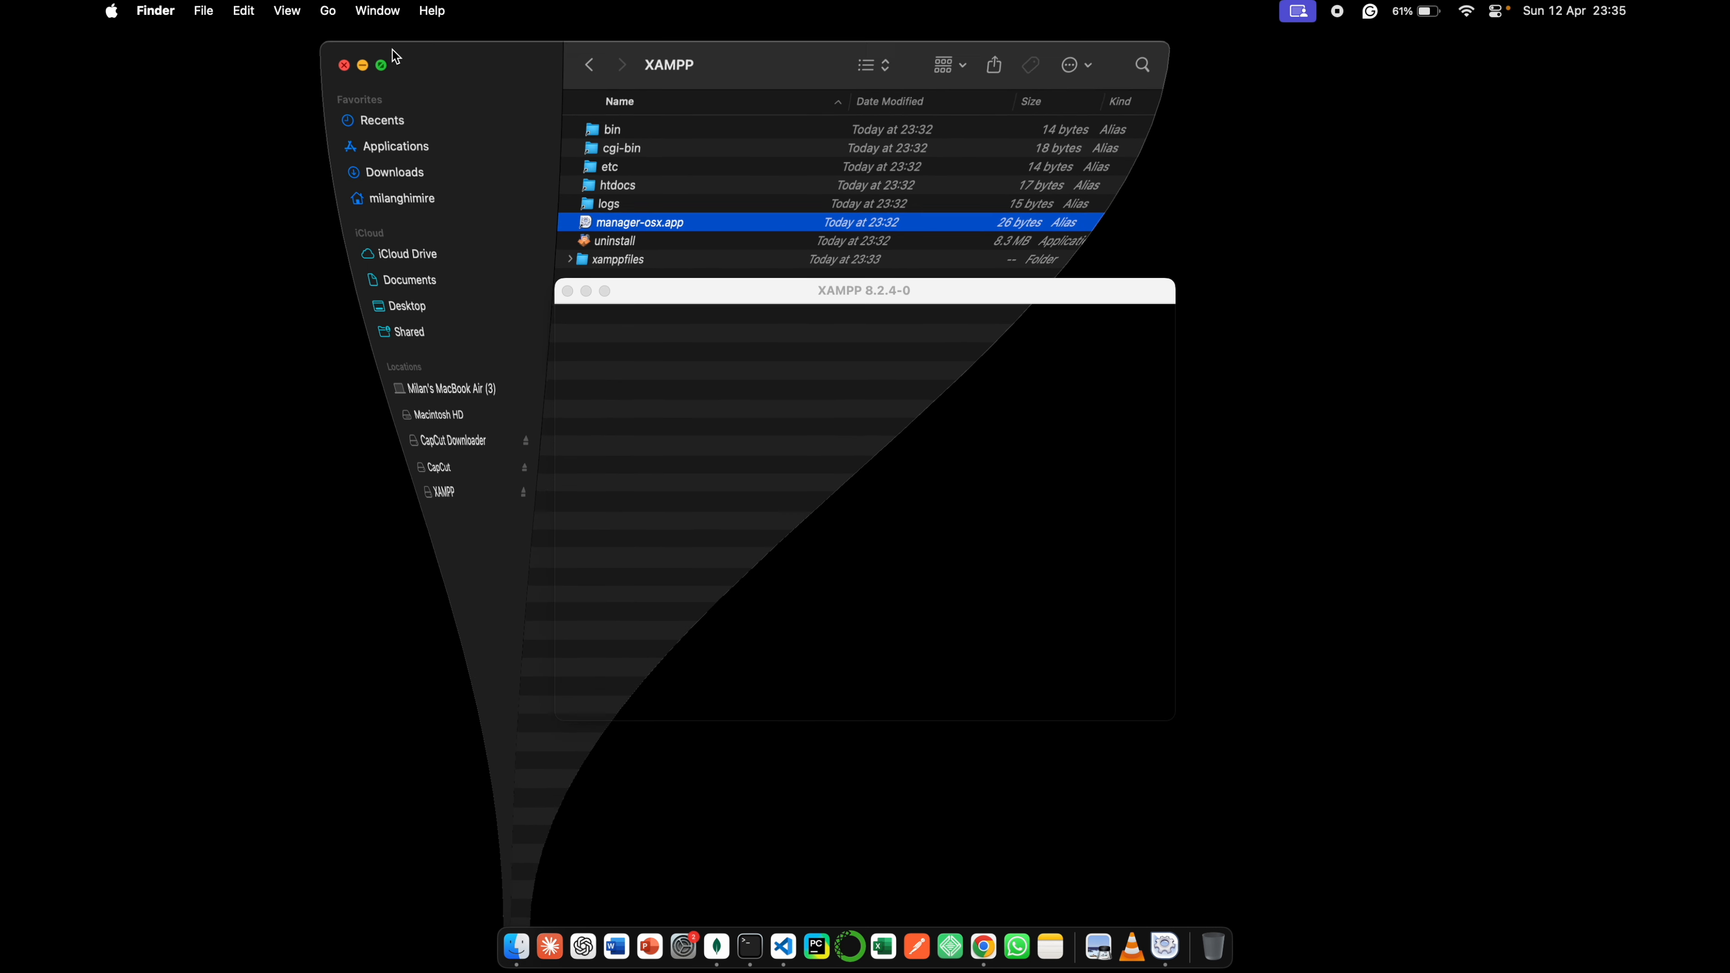
pyautogui.click(841, 320)
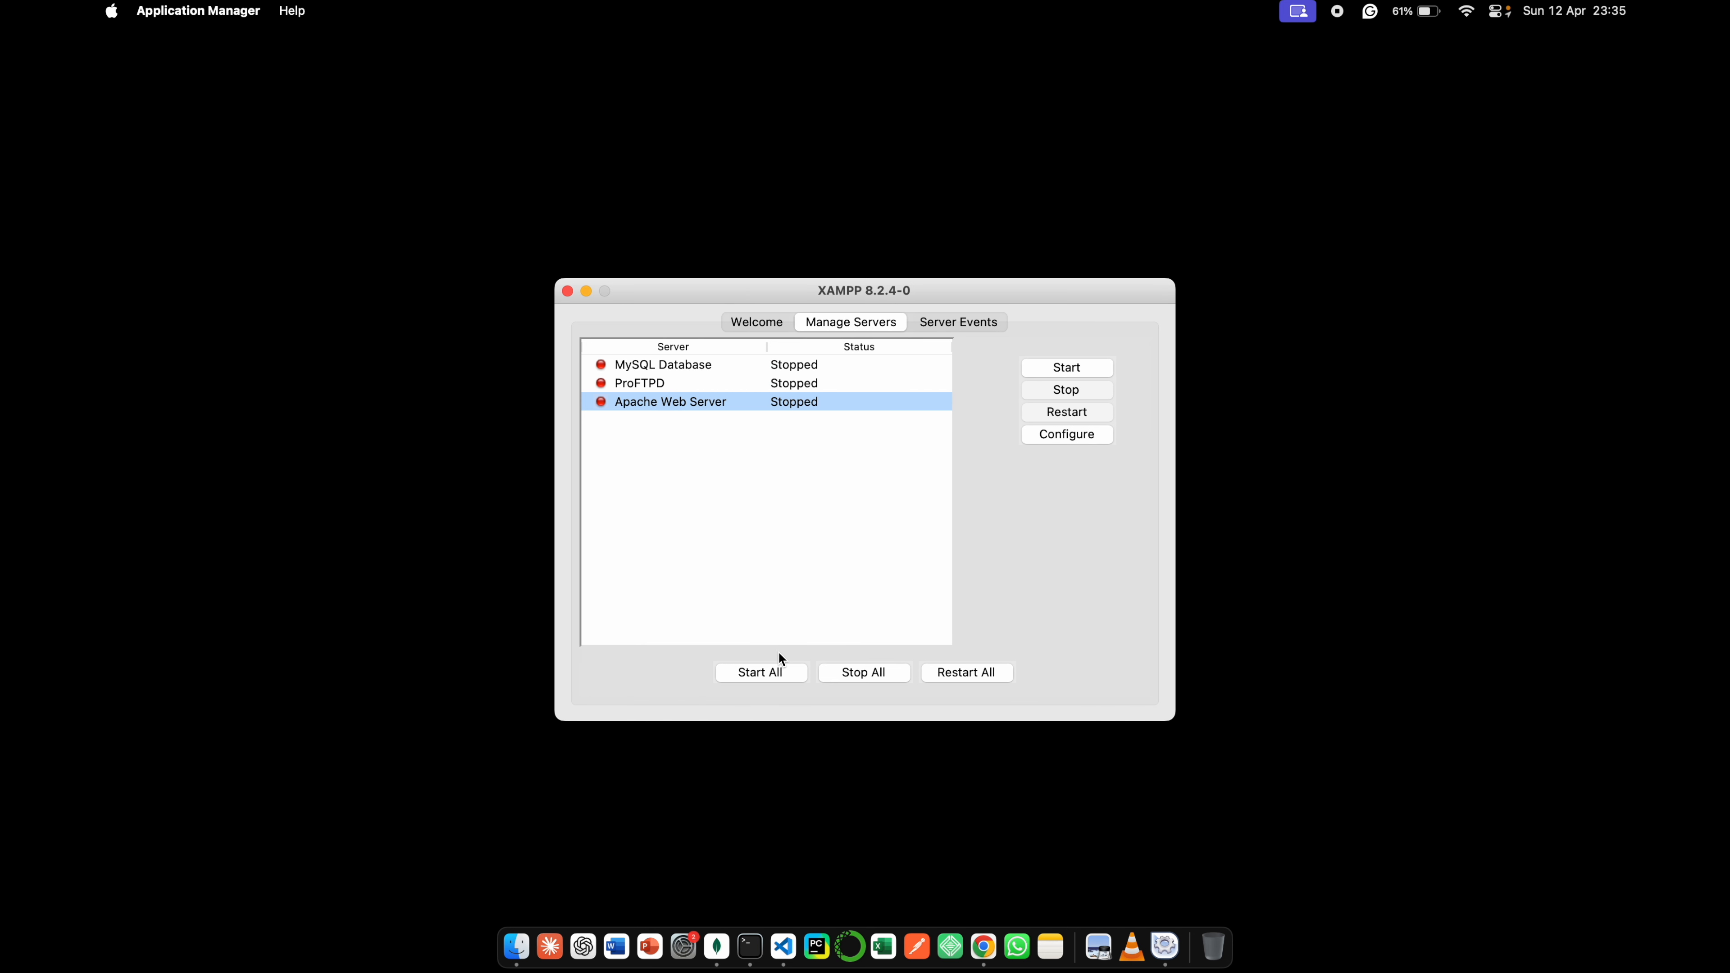
pyautogui.click(762, 673)
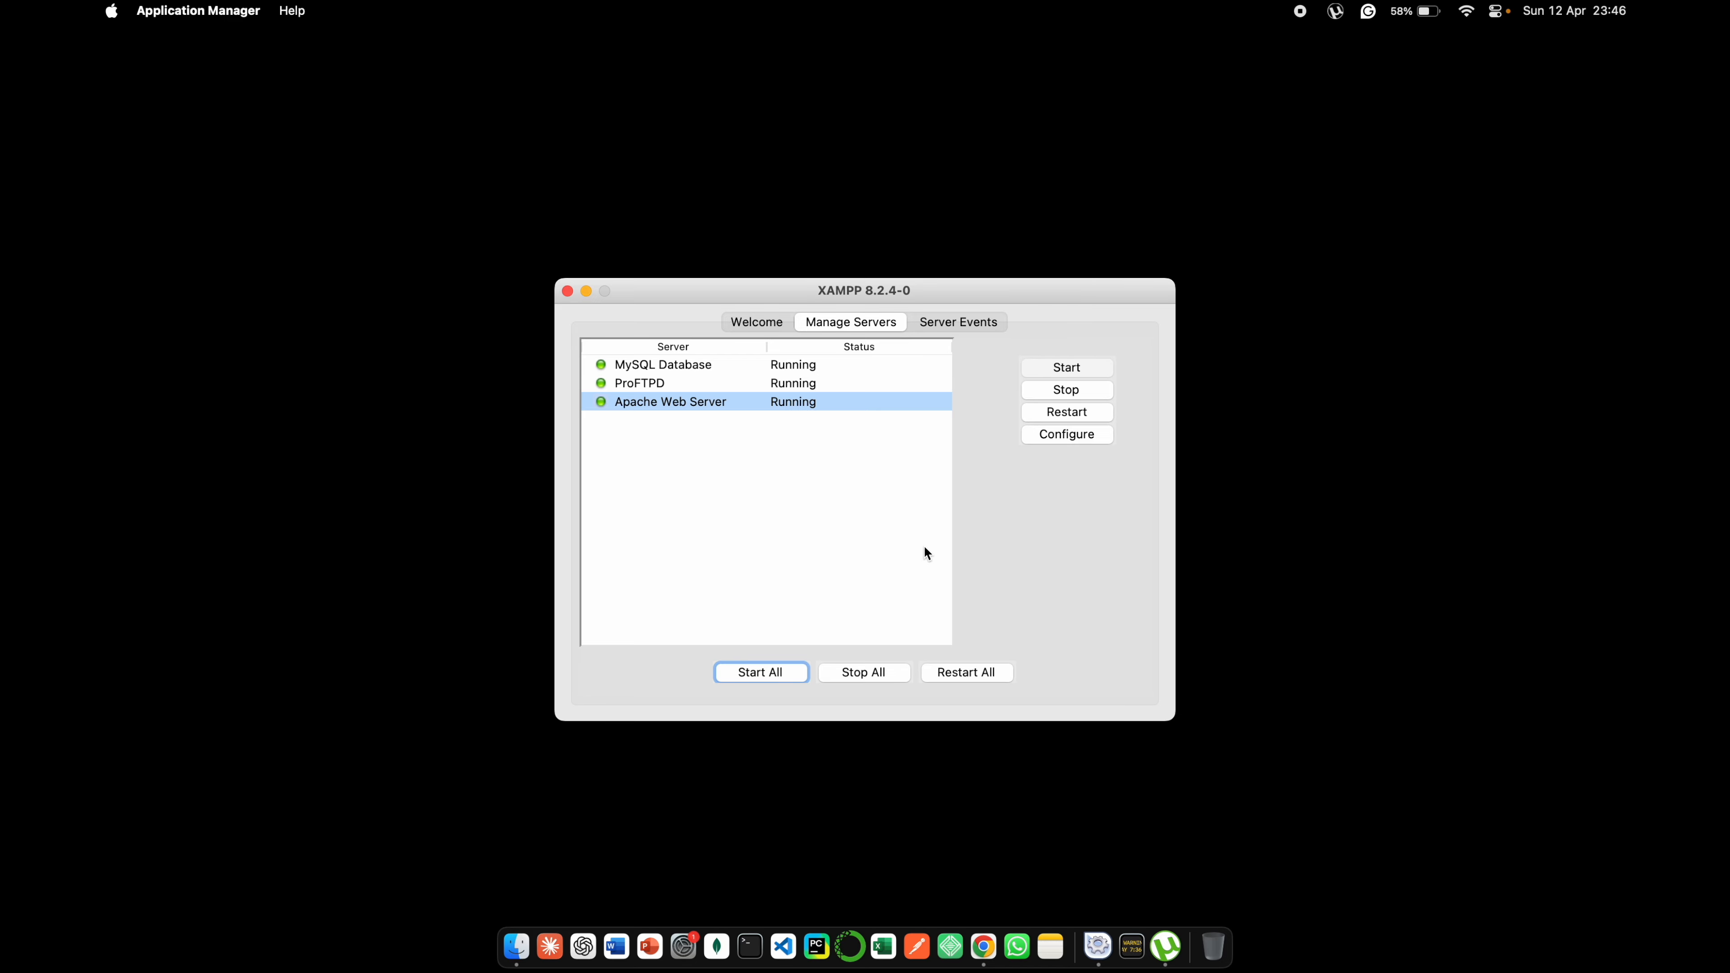
# - Switch to Chrome and view the XAMPP dashboard at localhost/dashboard/, highlighting its address path and main heading
pyautogui.click(984, 947)
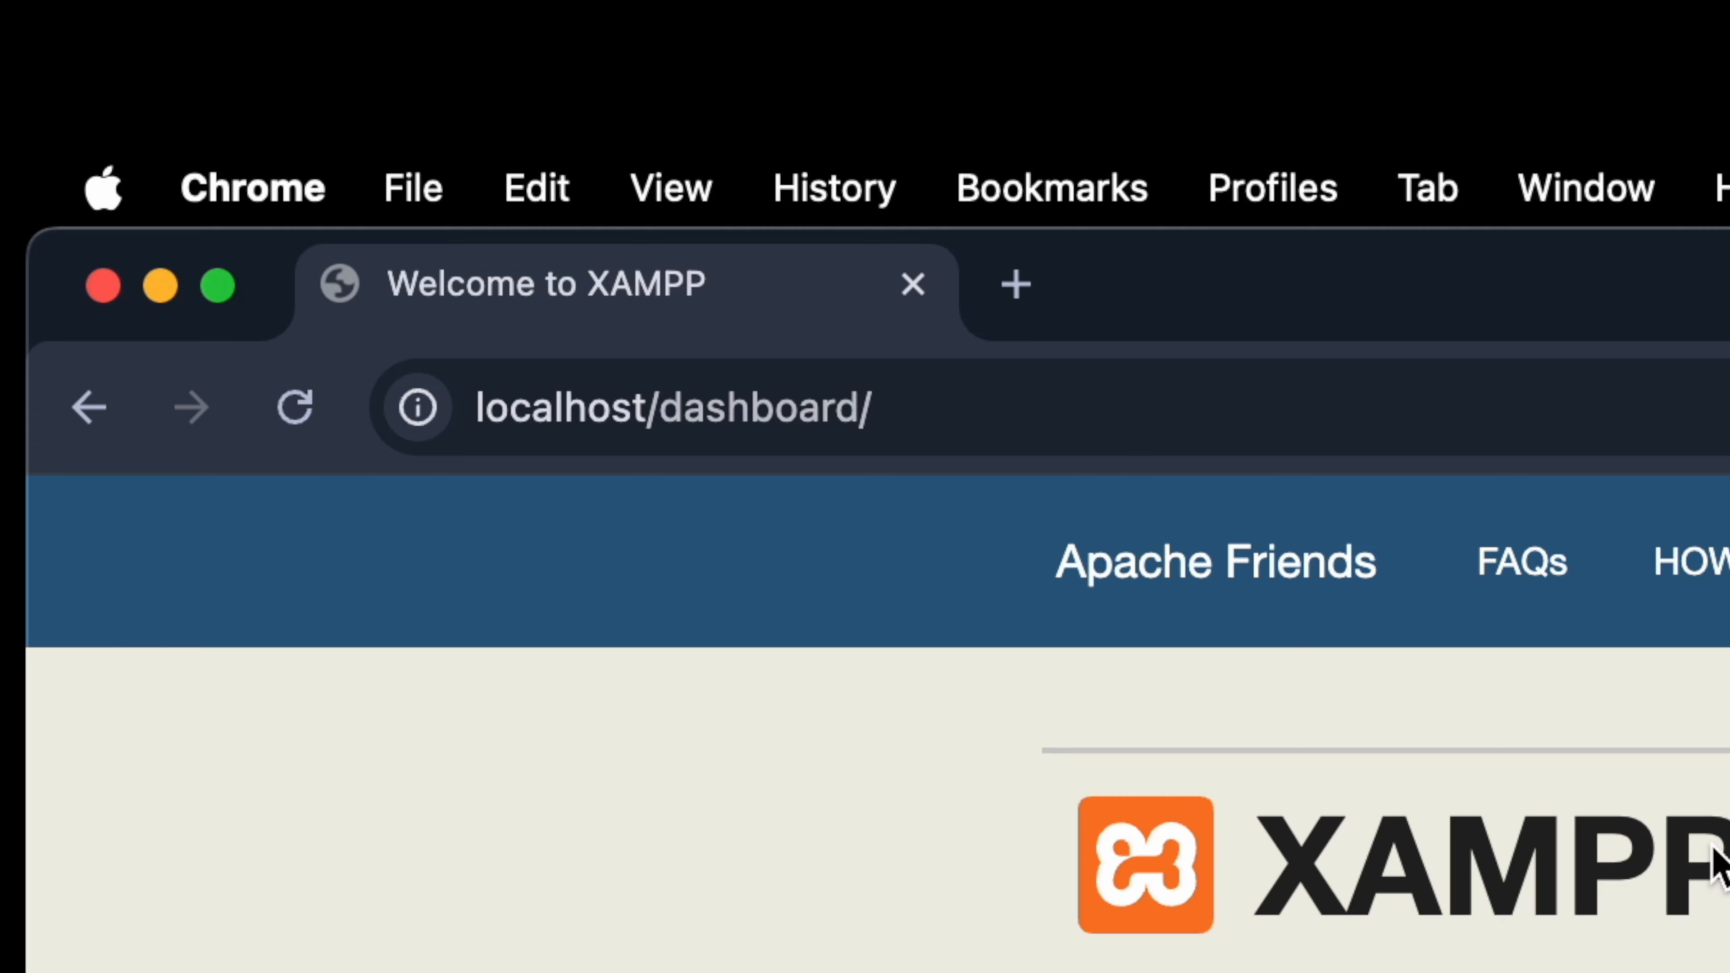
pyautogui.moveTo(658, 411); pyautogui.dragTo(999, 415)
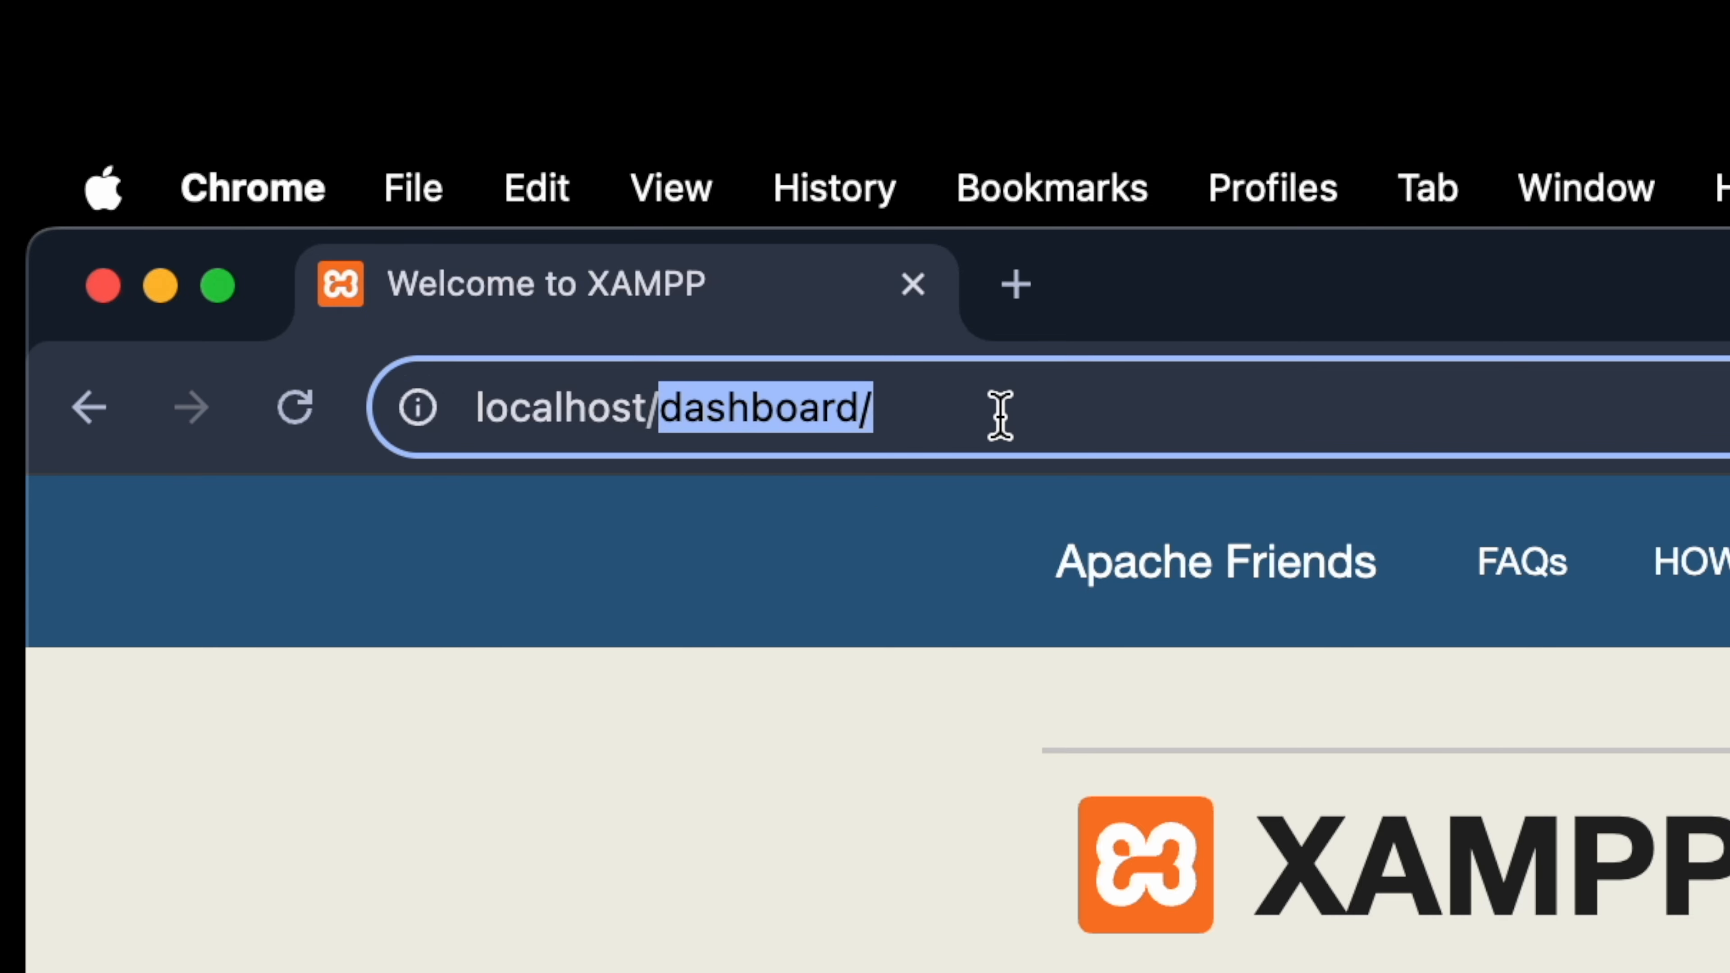
pyautogui.doubleClick(1302, 919)
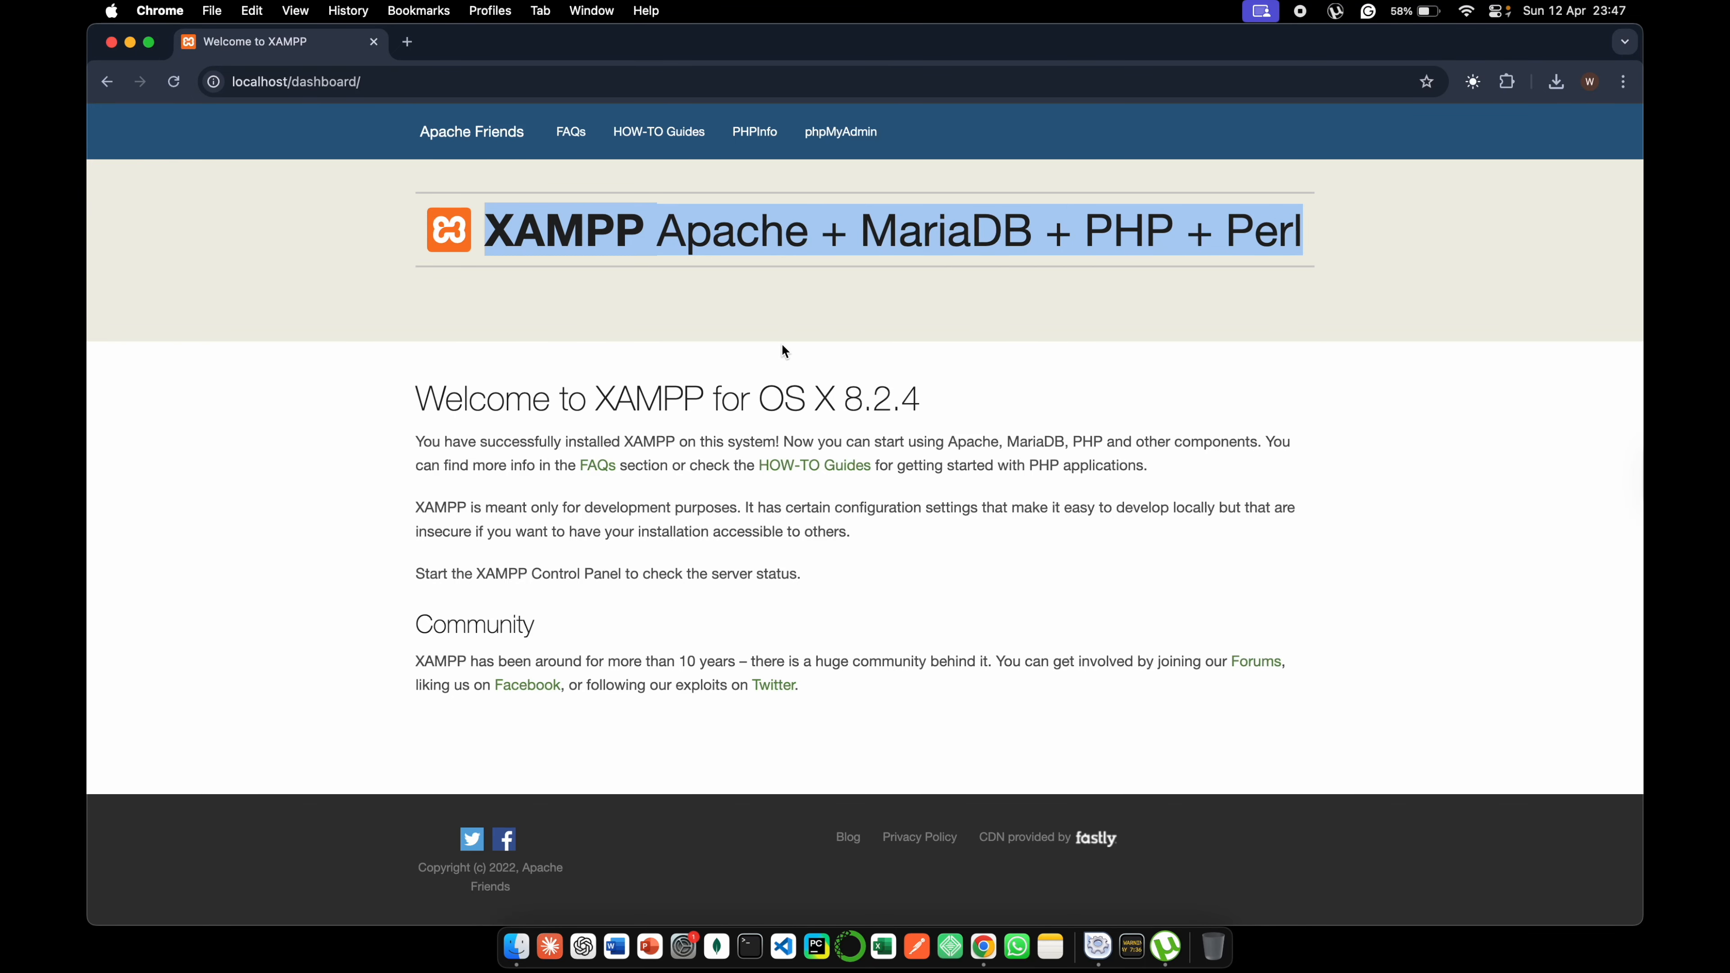
pyautogui.click(132, 42)
# - View the dashboard's Apache Friends home page, FAQs and HOW-TO Guides pages
pyautogui.click(458, 147)
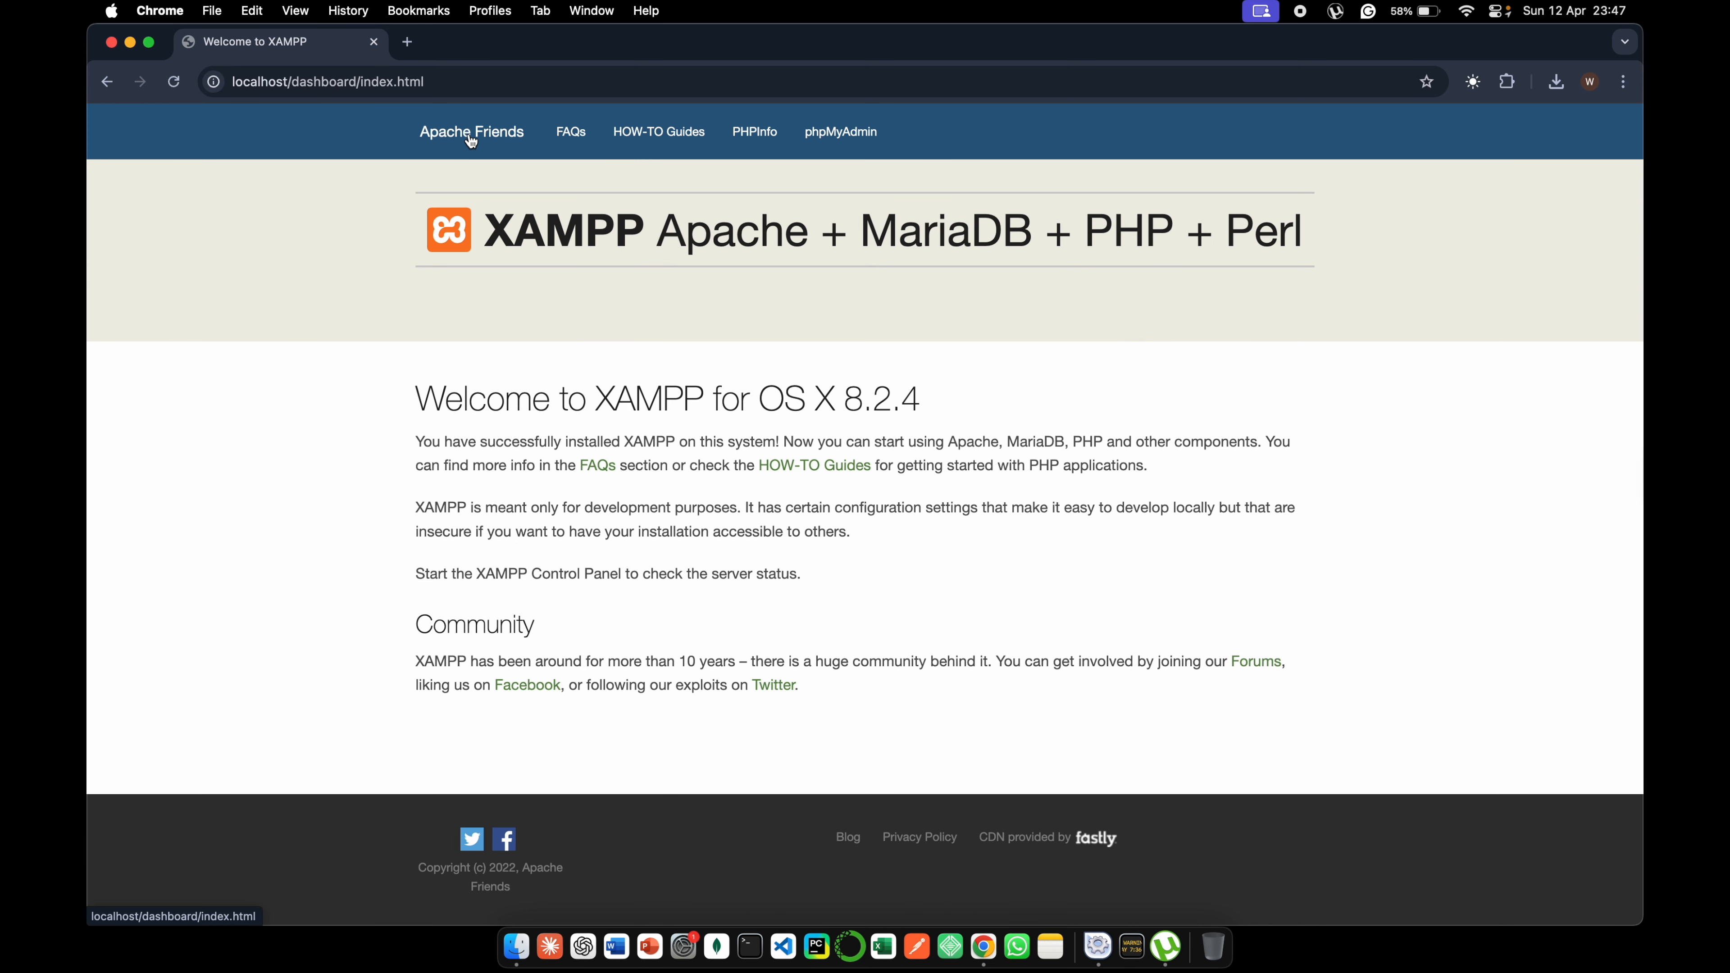
pyautogui.click(570, 133)
pyautogui.click(634, 141)
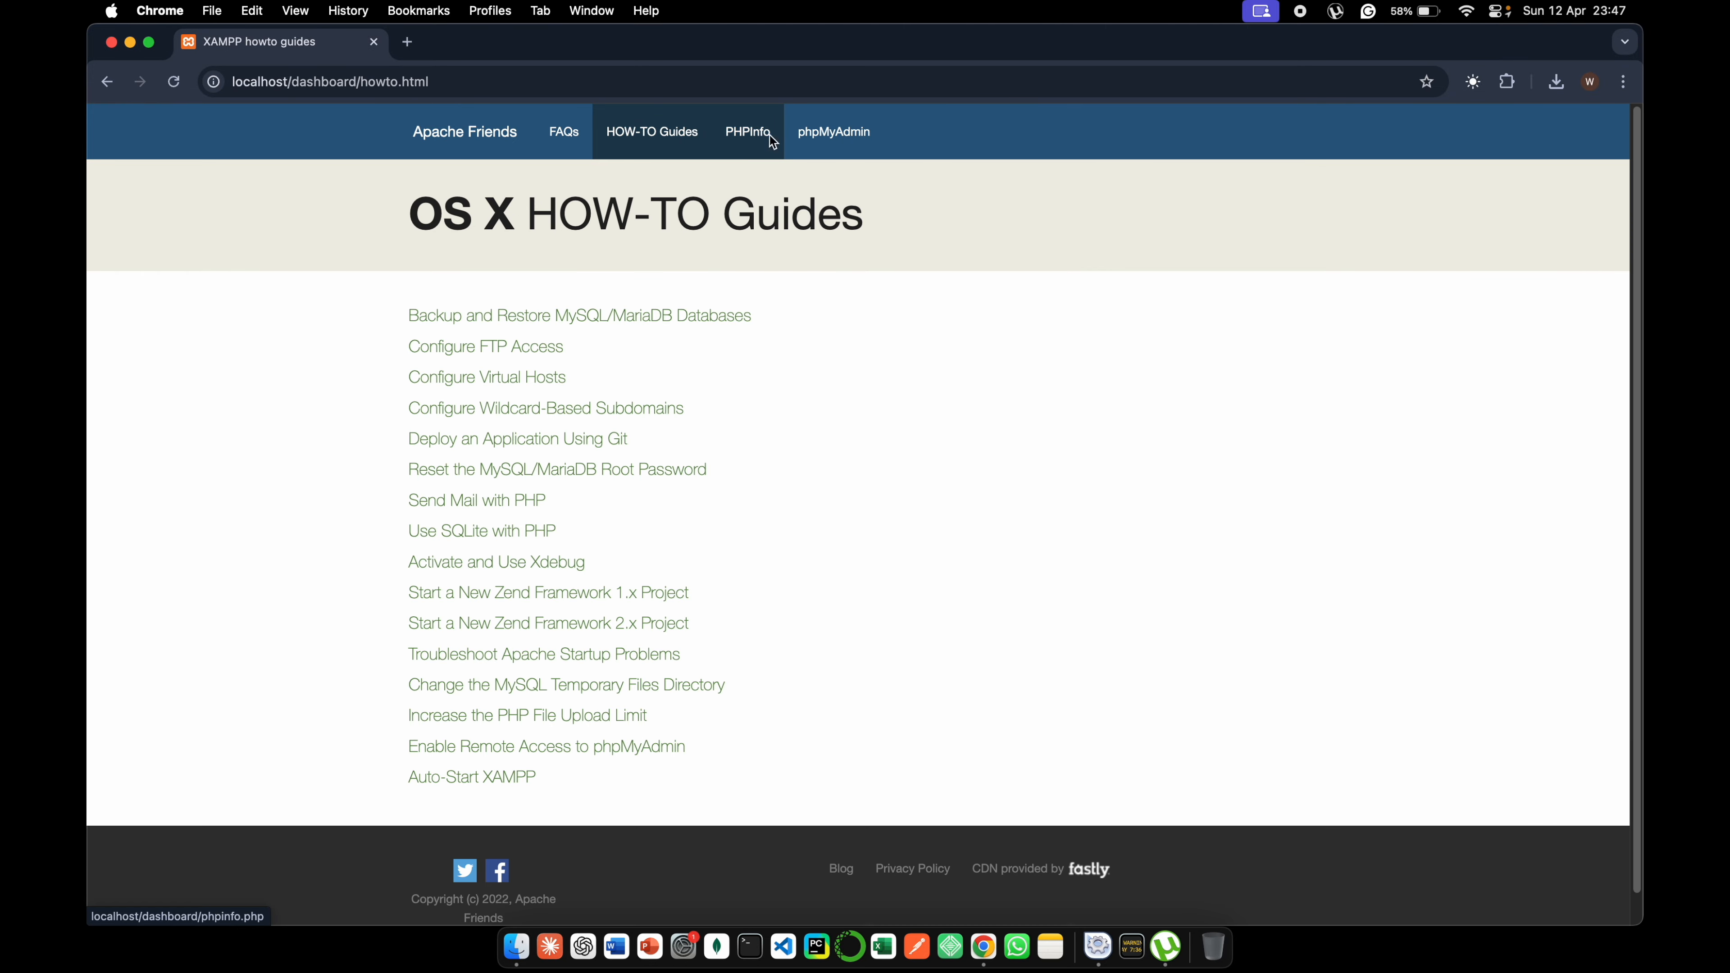
# - View the dashboard's PHPInfo page, return to the dashboard and open phpMyAdmin
pyautogui.click(767, 134)
pyautogui.click(286, 42)
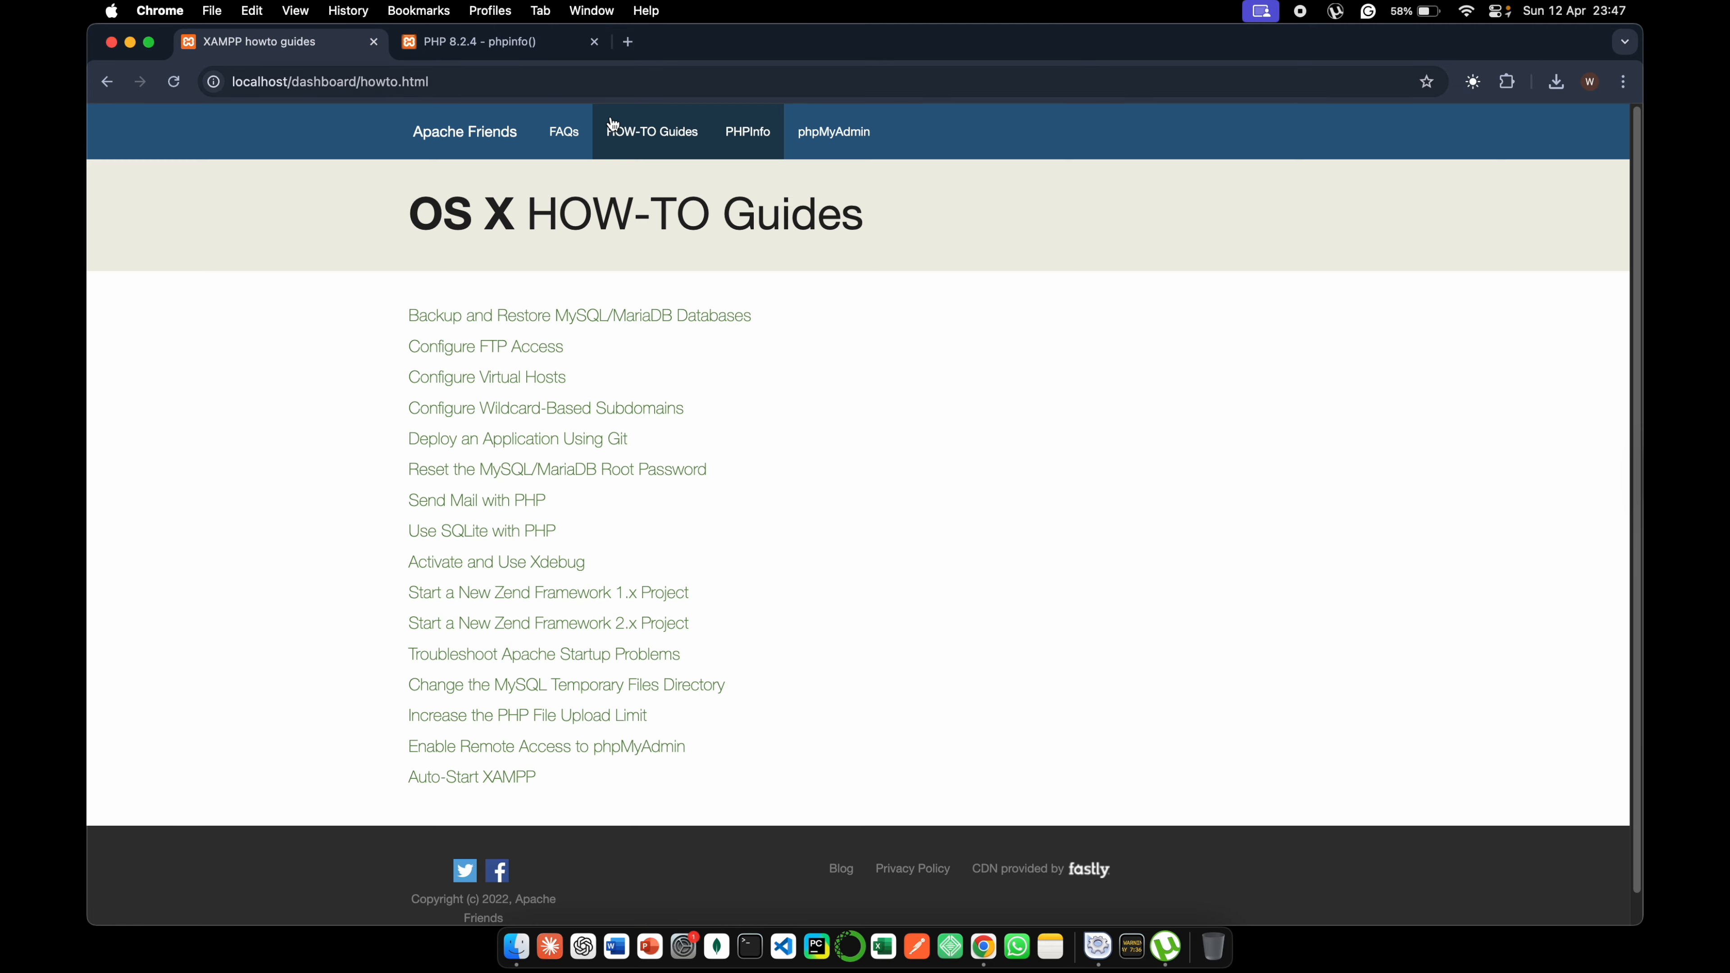
pyautogui.click(824, 143)
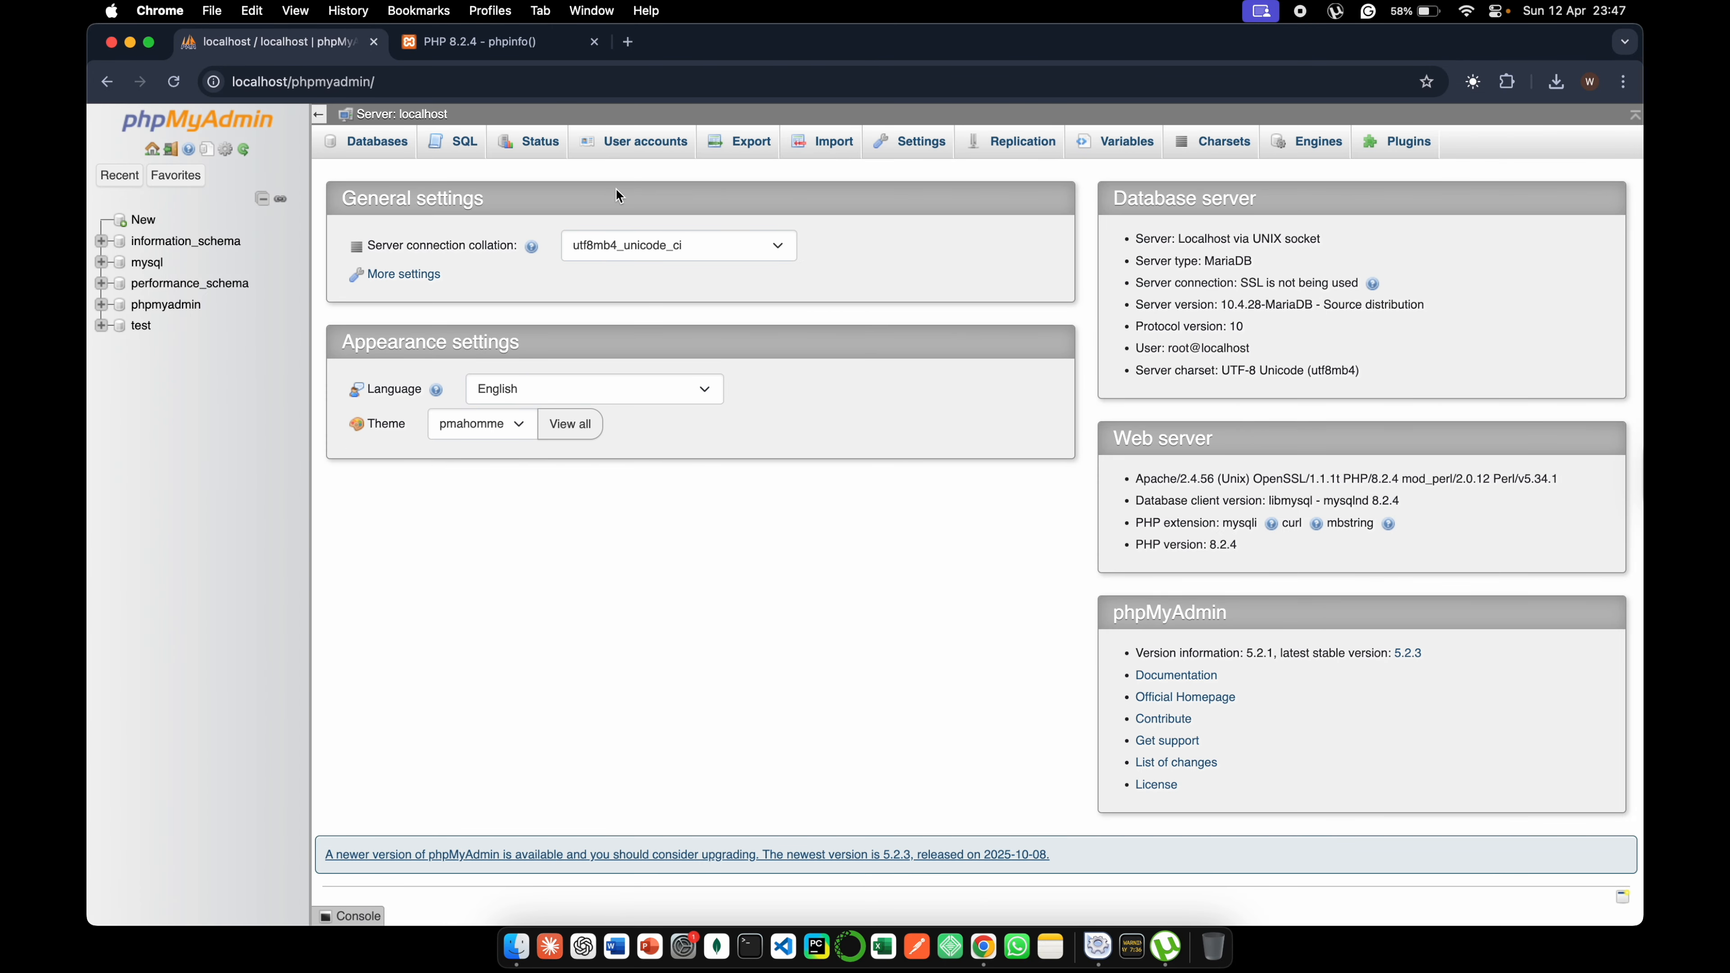
# - Create a new database named mysite with the utf8mb4_general_ci collation in phpMyAdmin
pyautogui.click(382, 149)
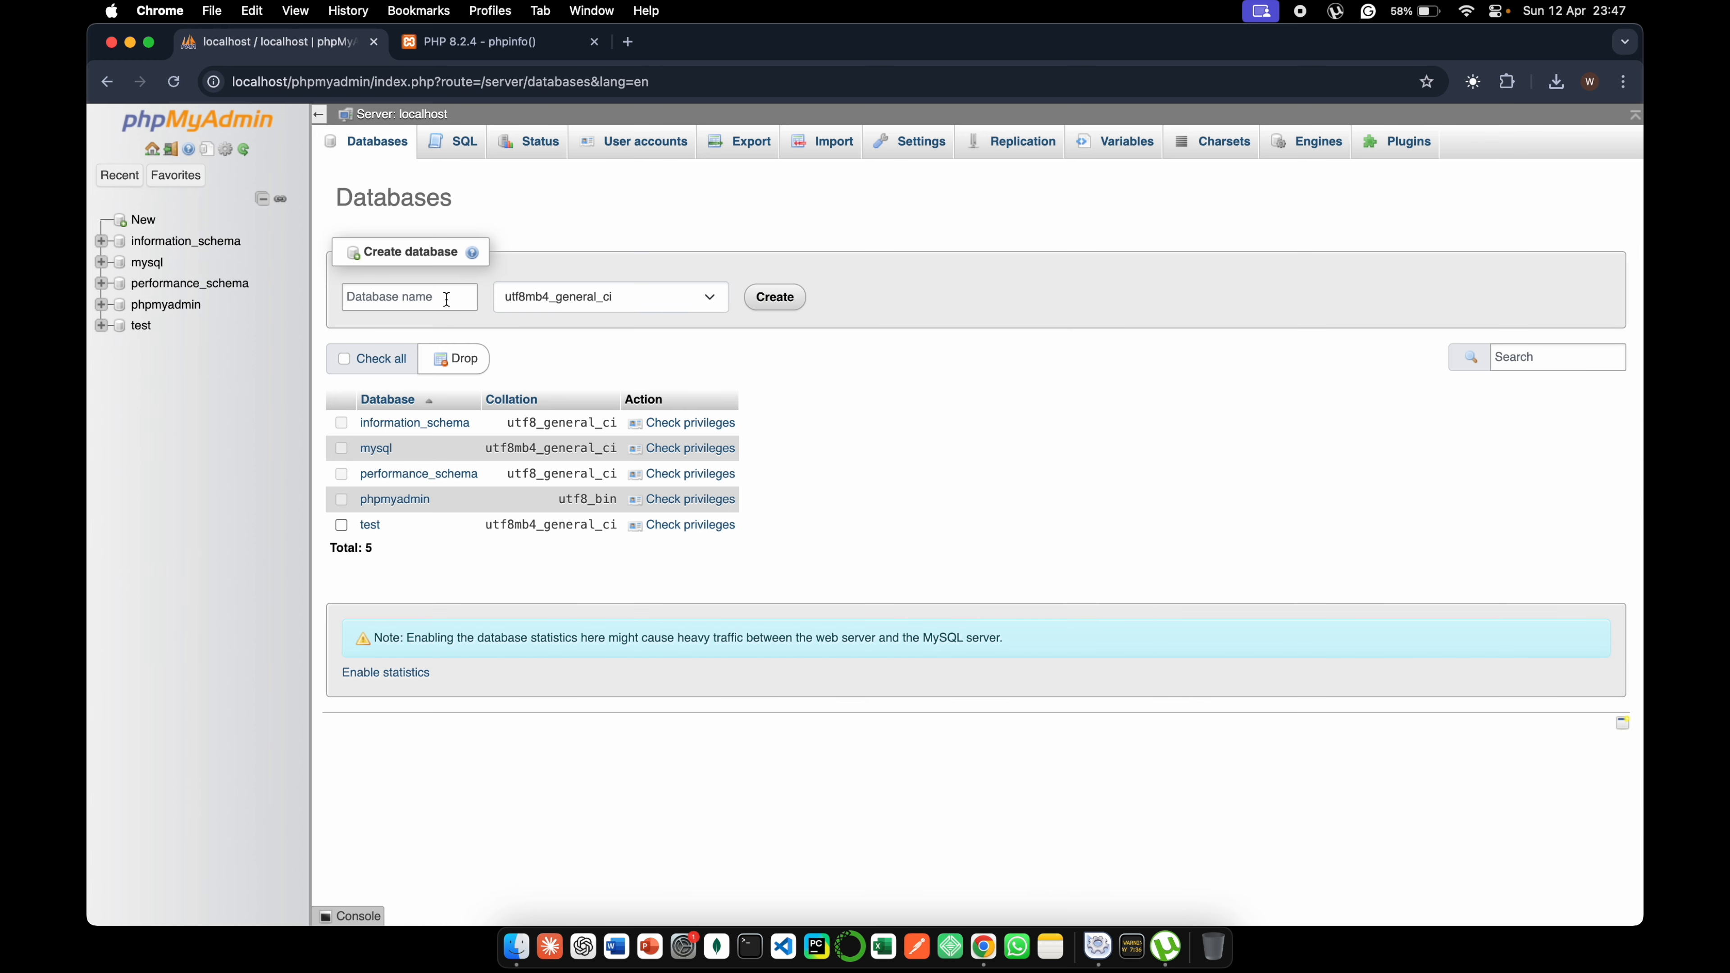
pyautogui.click(428, 295)
pyautogui.write('my')
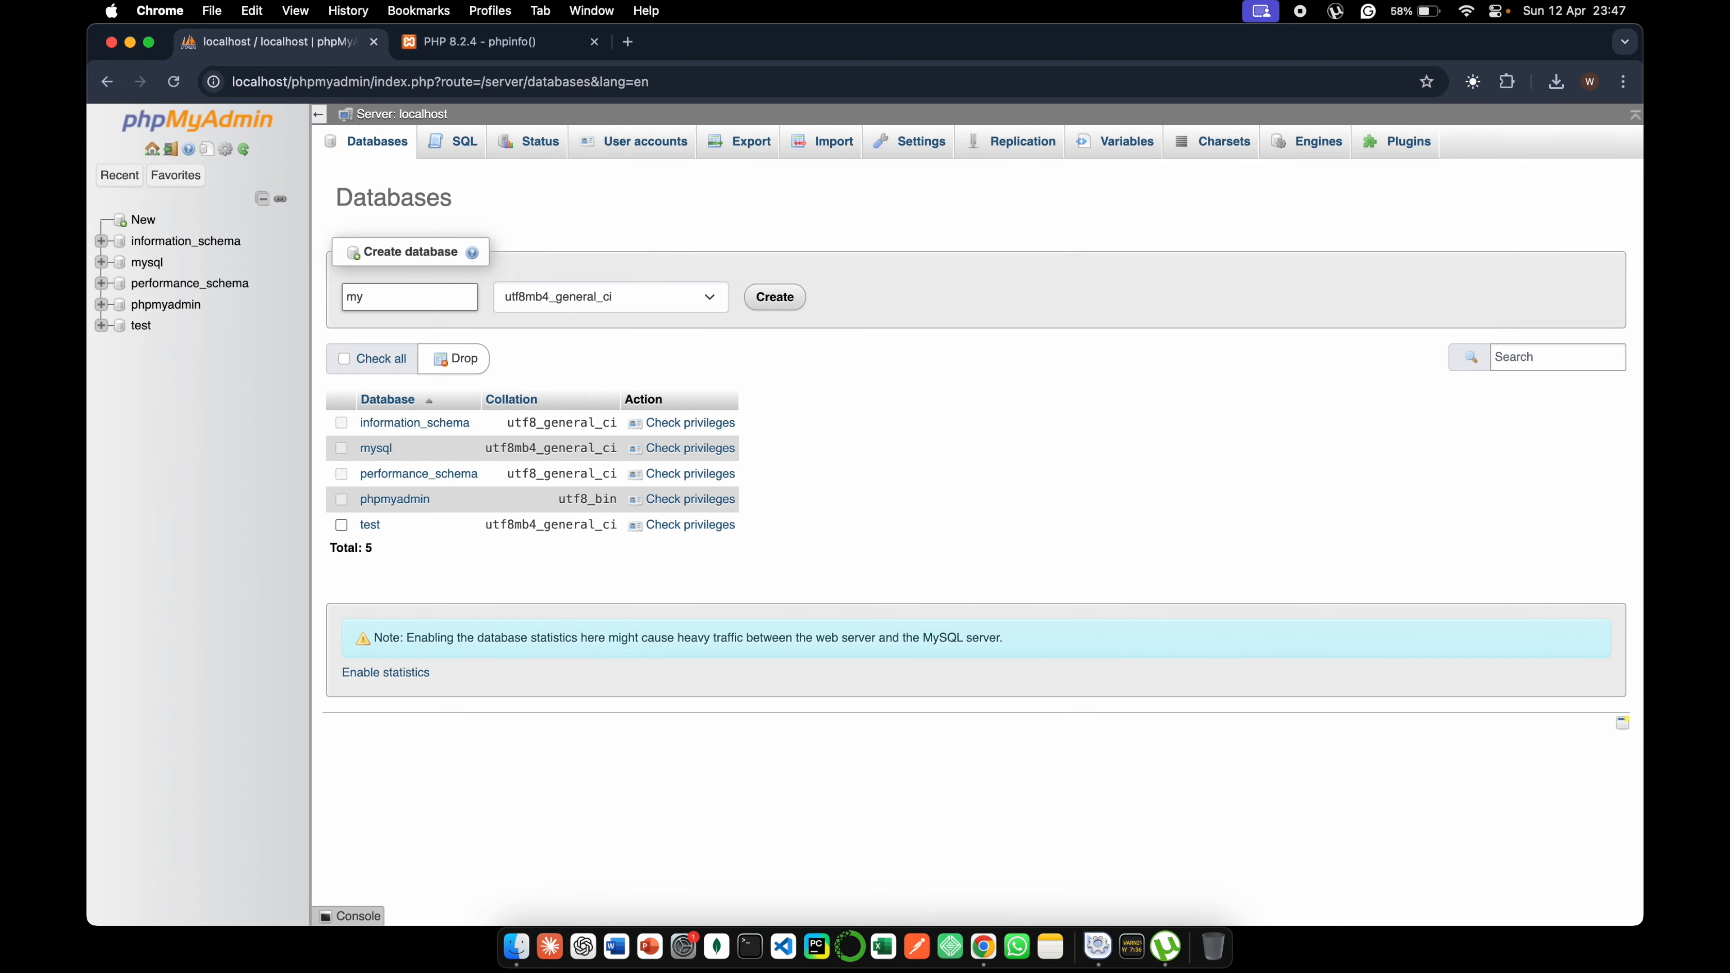
pyautogui.write('site')
pyautogui.click(650, 297)
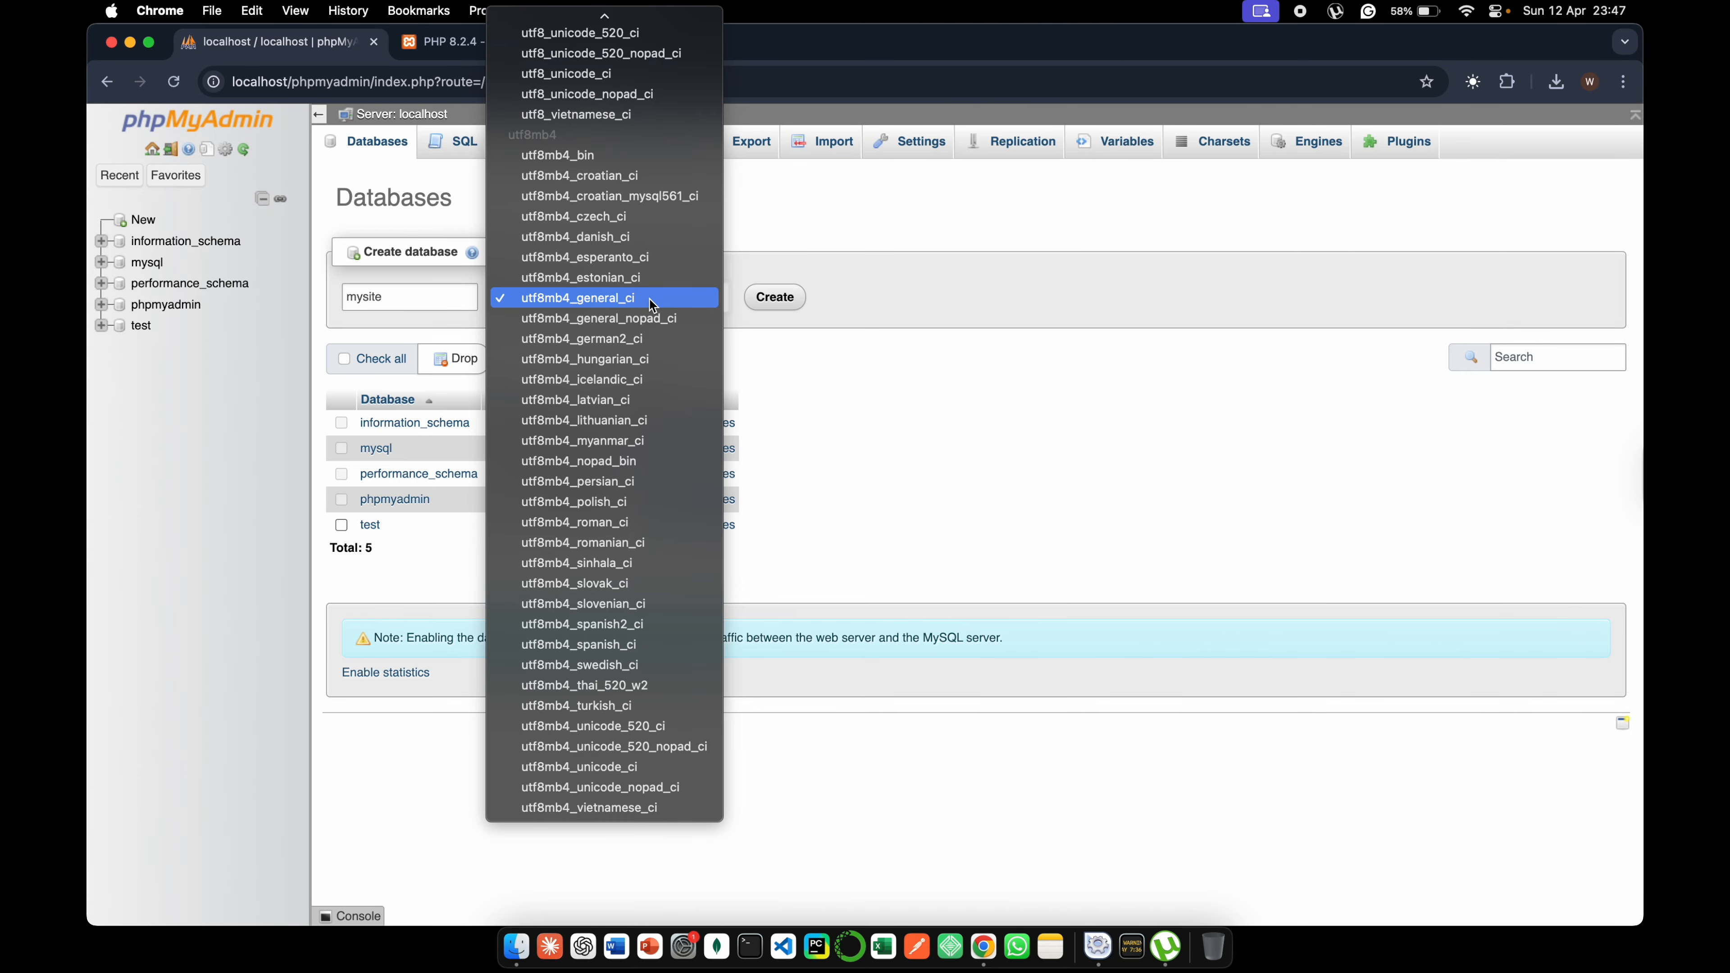
pyautogui.click(652, 300)
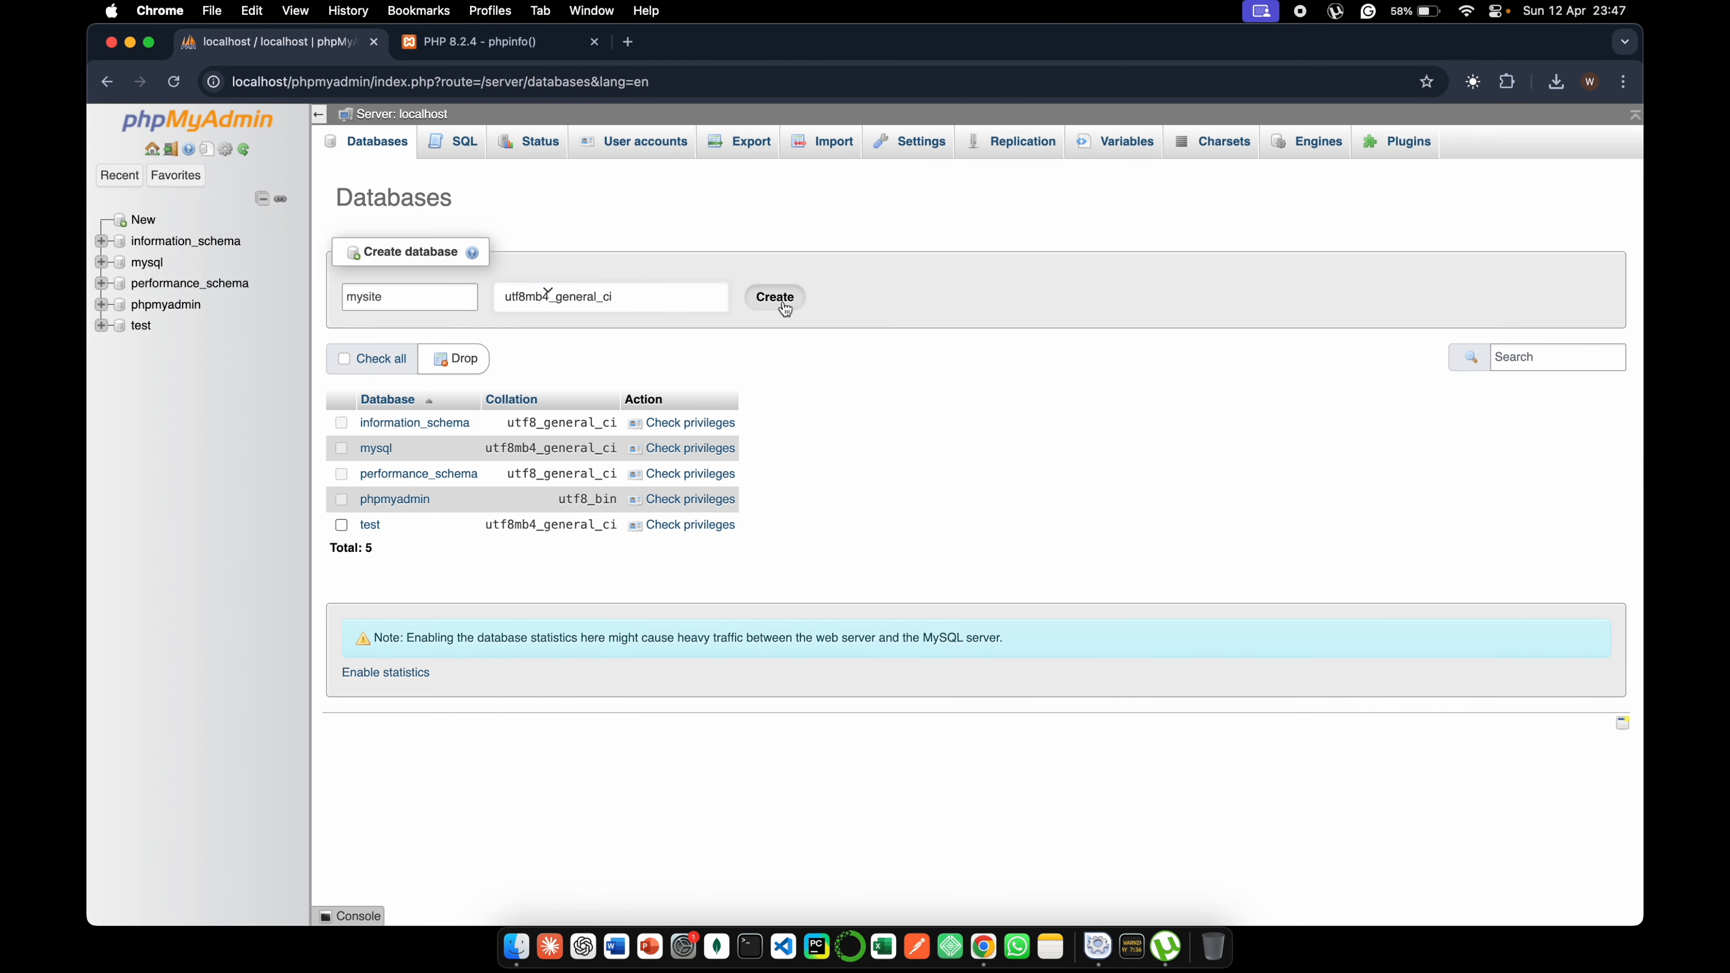
pyautogui.click(783, 306)
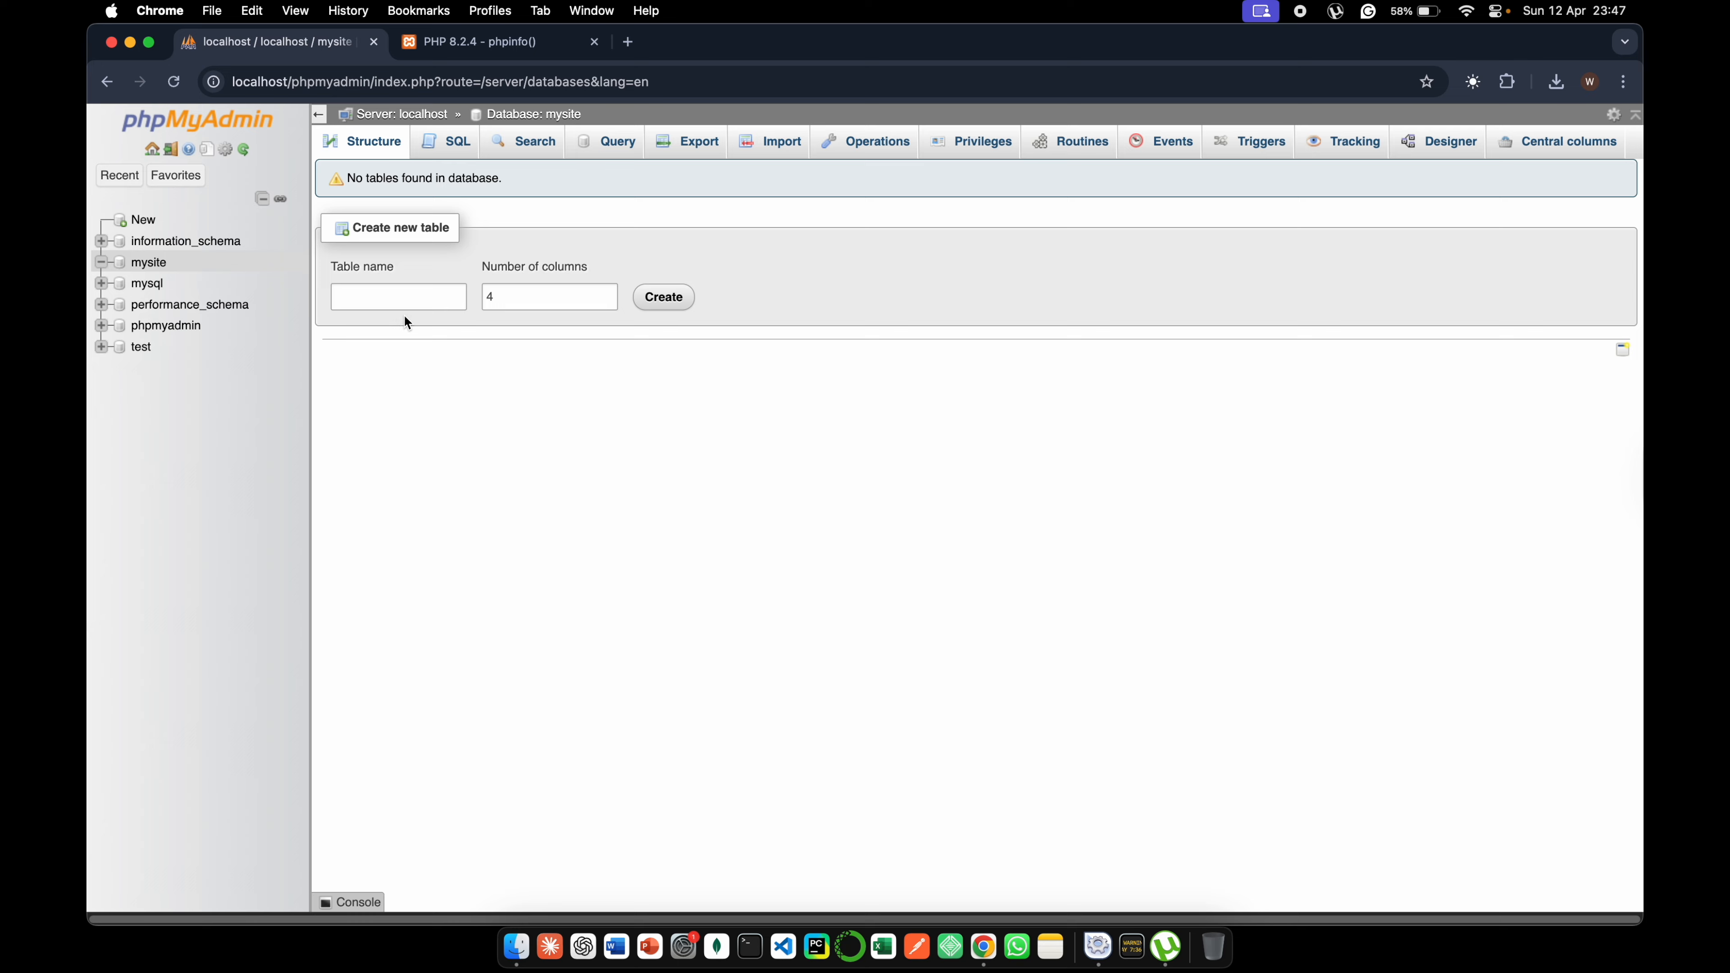
# - Open the WordPress installation page in a new browser tab at localhost/mysite
pyautogui.click(381, 308)
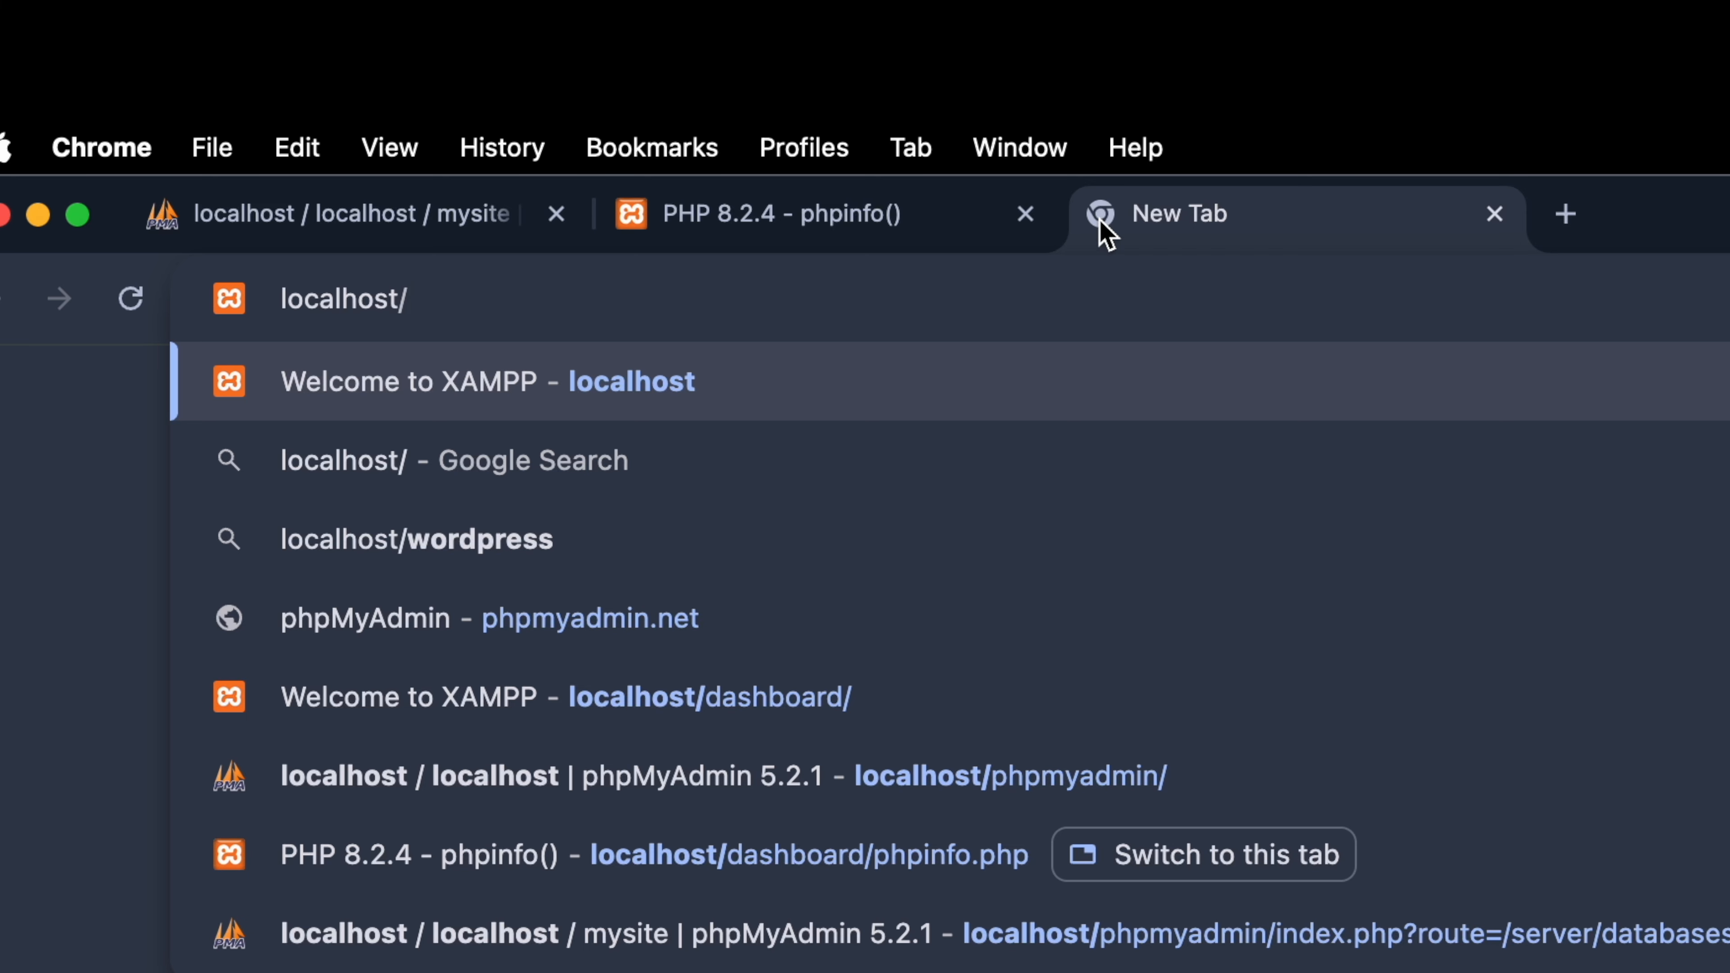
pyautogui.write('mysite')
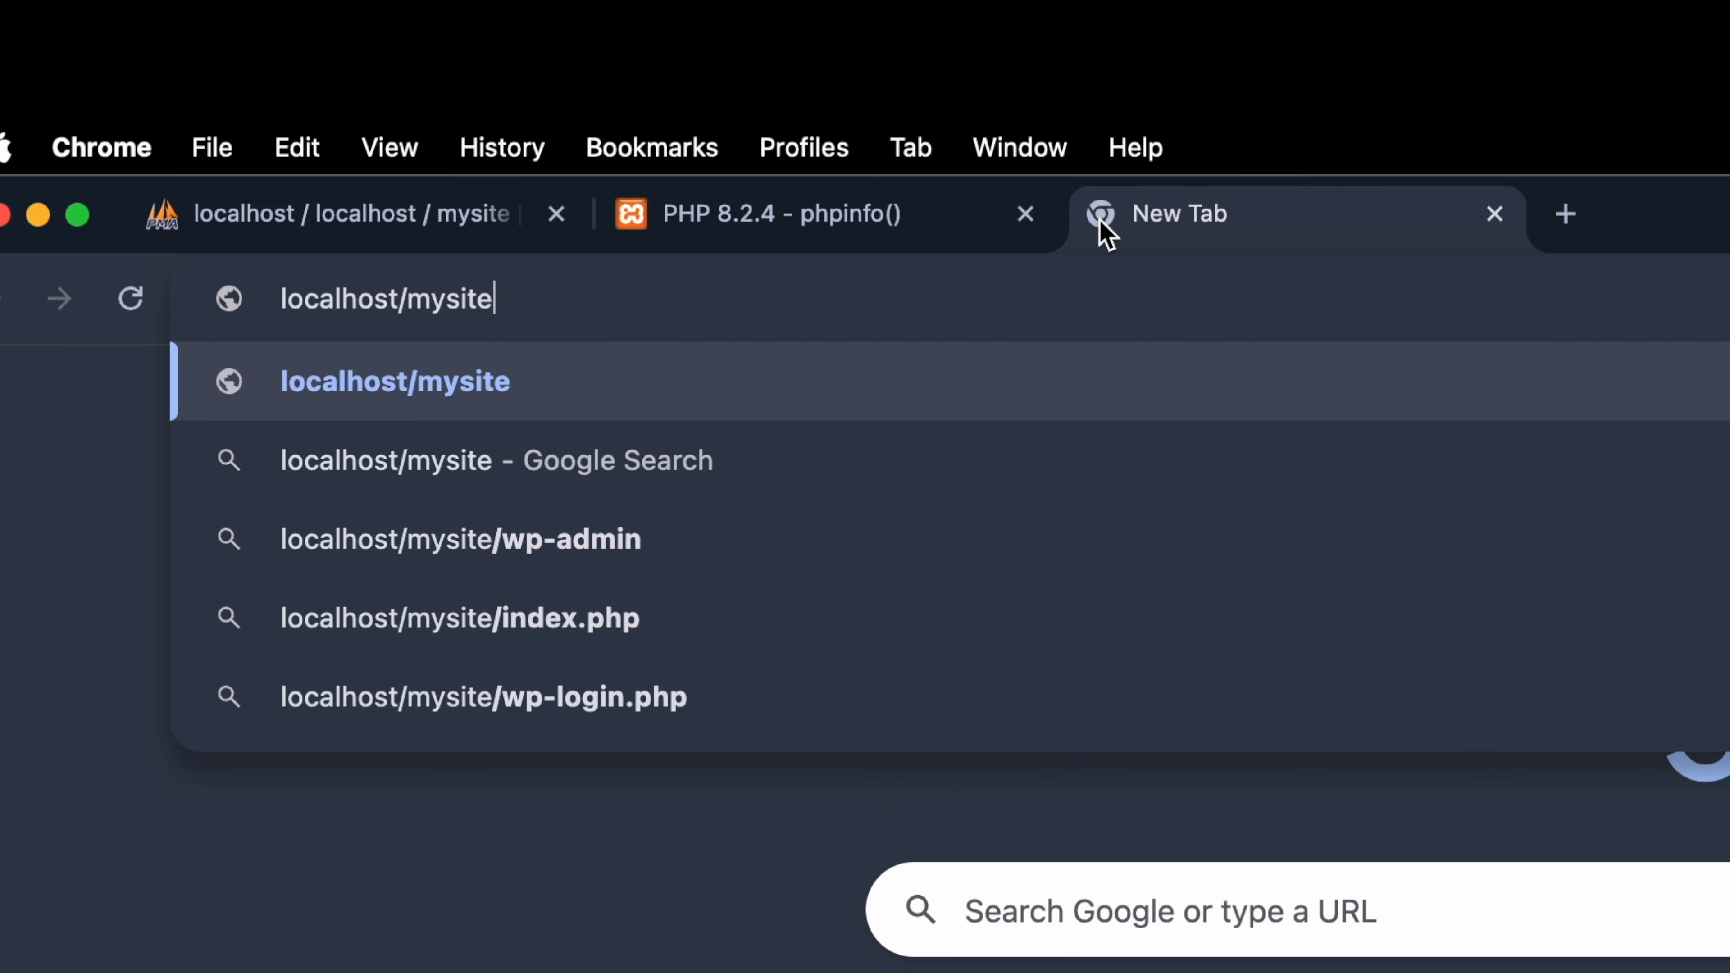
pyautogui.press('Return')
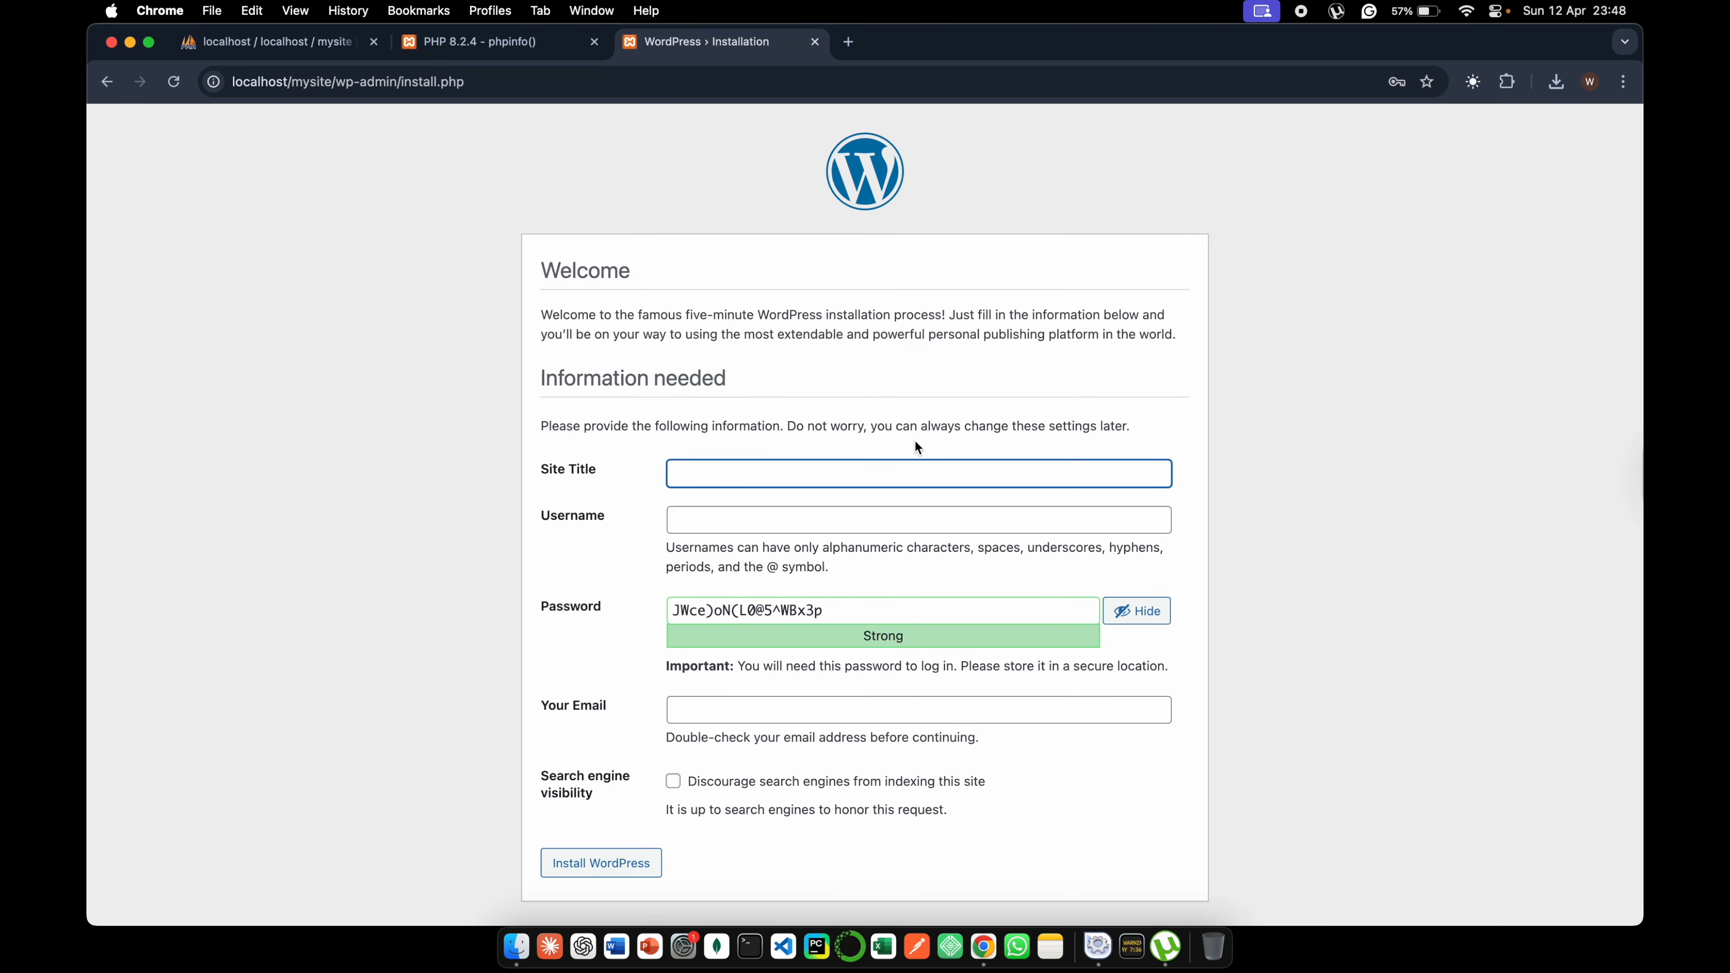
# - Enter mysite as the site title, admin as the username and an account password, allowing use of a weak password
pyautogui.write('mysite')
pyautogui.press('Tab')
pyautogui.write('admin')
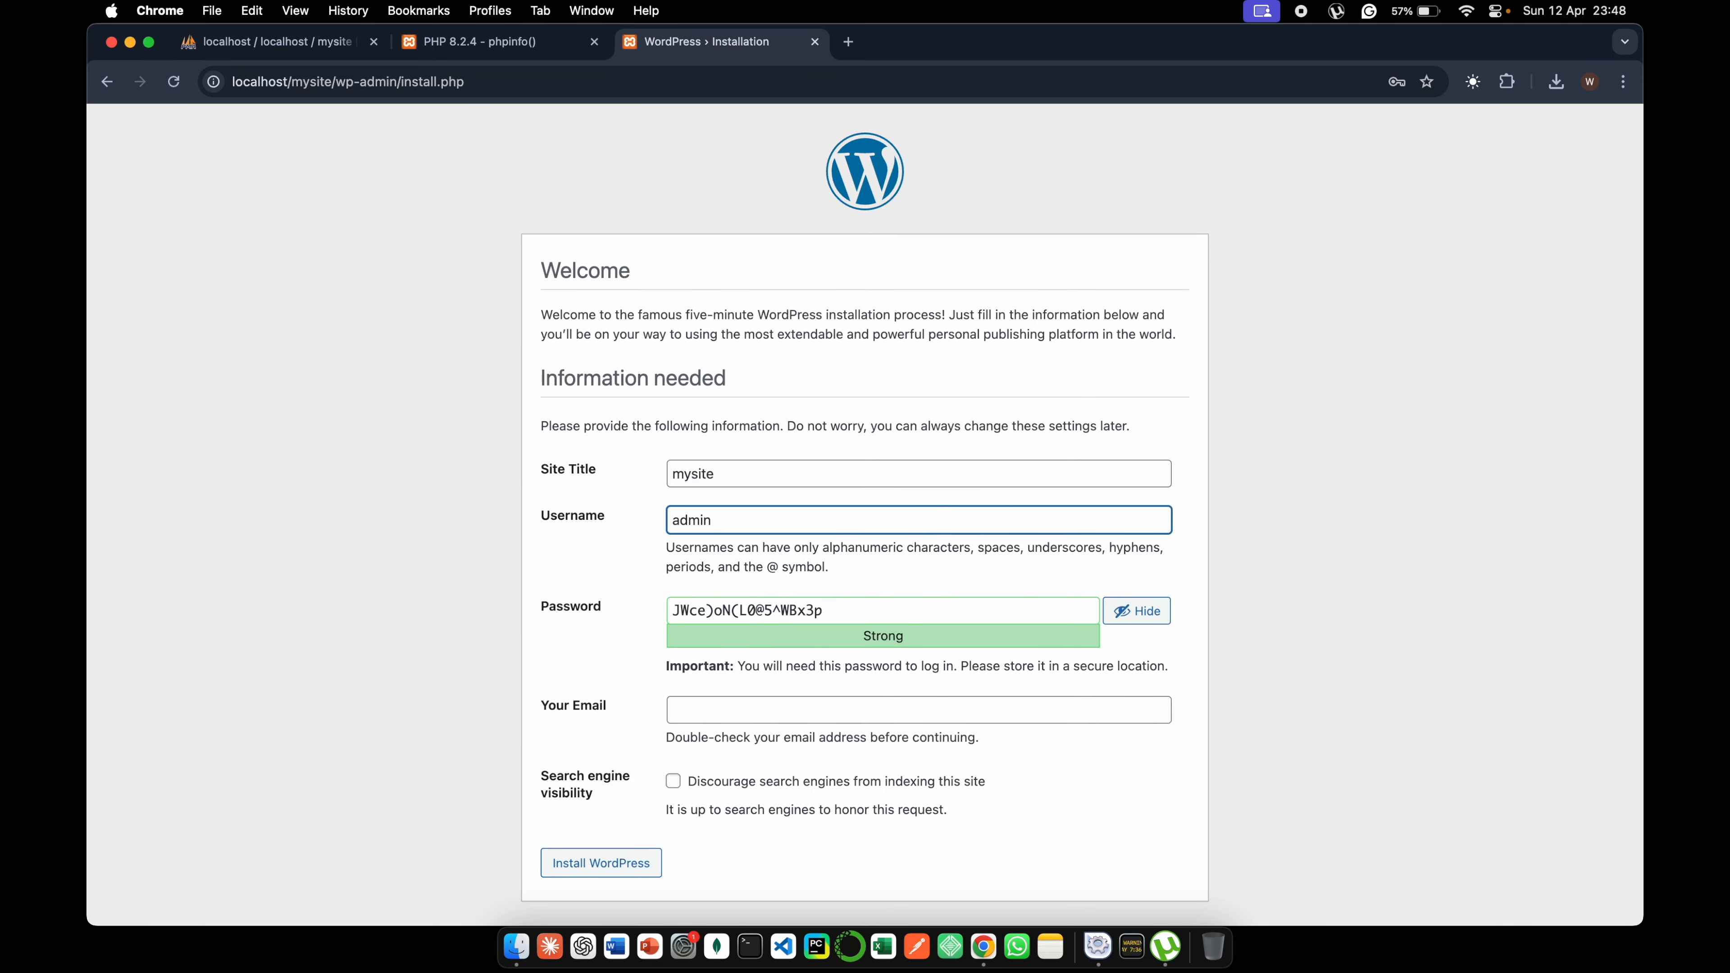
pyautogui.tripleClick(986, 605)
pyautogui.write('admin')
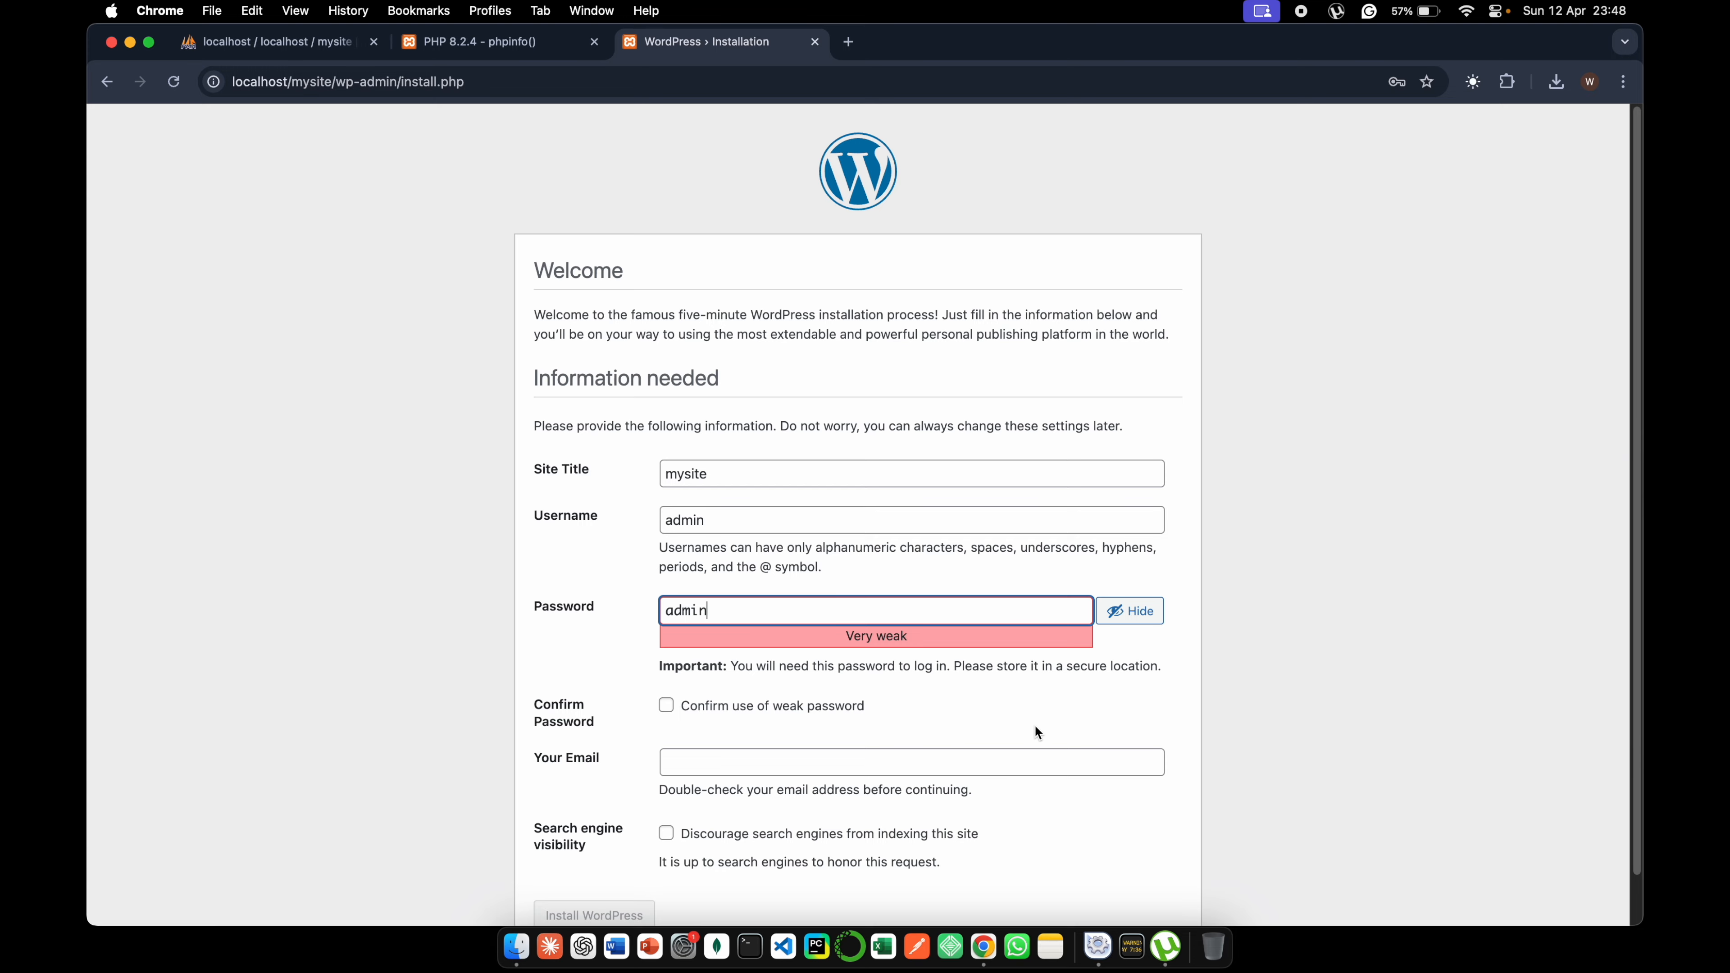
pyautogui.click(822, 709)
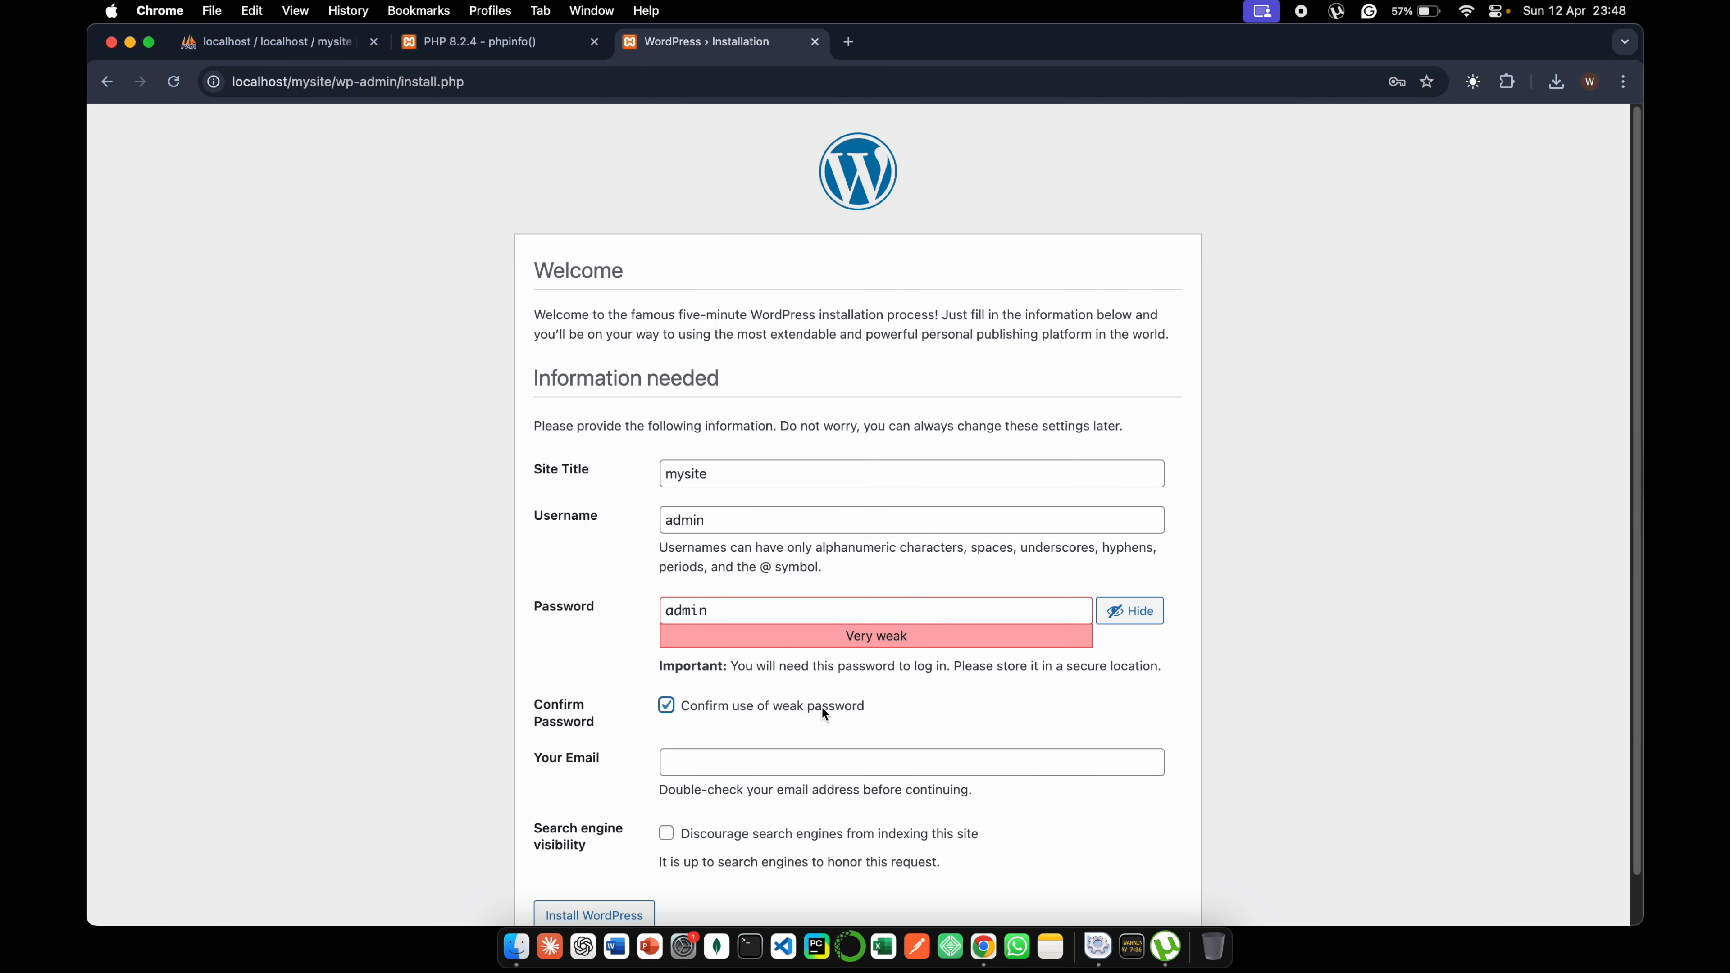
# - Fill in the contact email, discourage search engines from indexing the site, and install WordPress
pyautogui.click(873, 767)
pyautogui.click(873, 800)
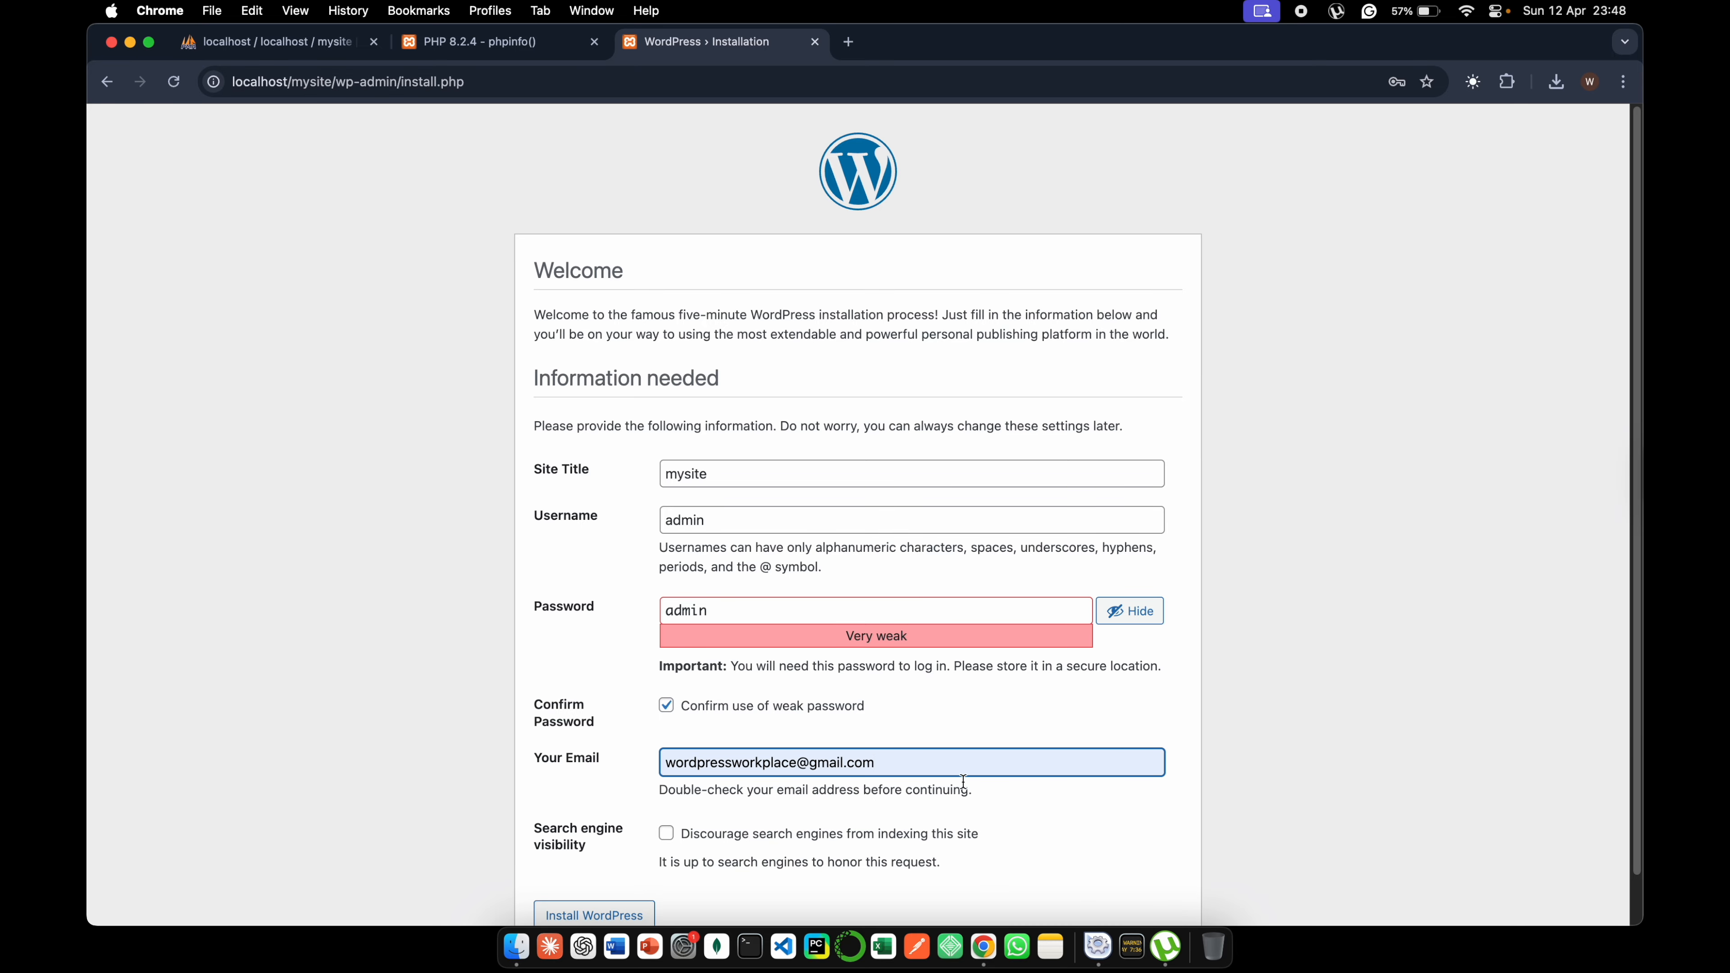
pyautogui.scroll(-2, 967, 783)
pyautogui.click(732, 785)
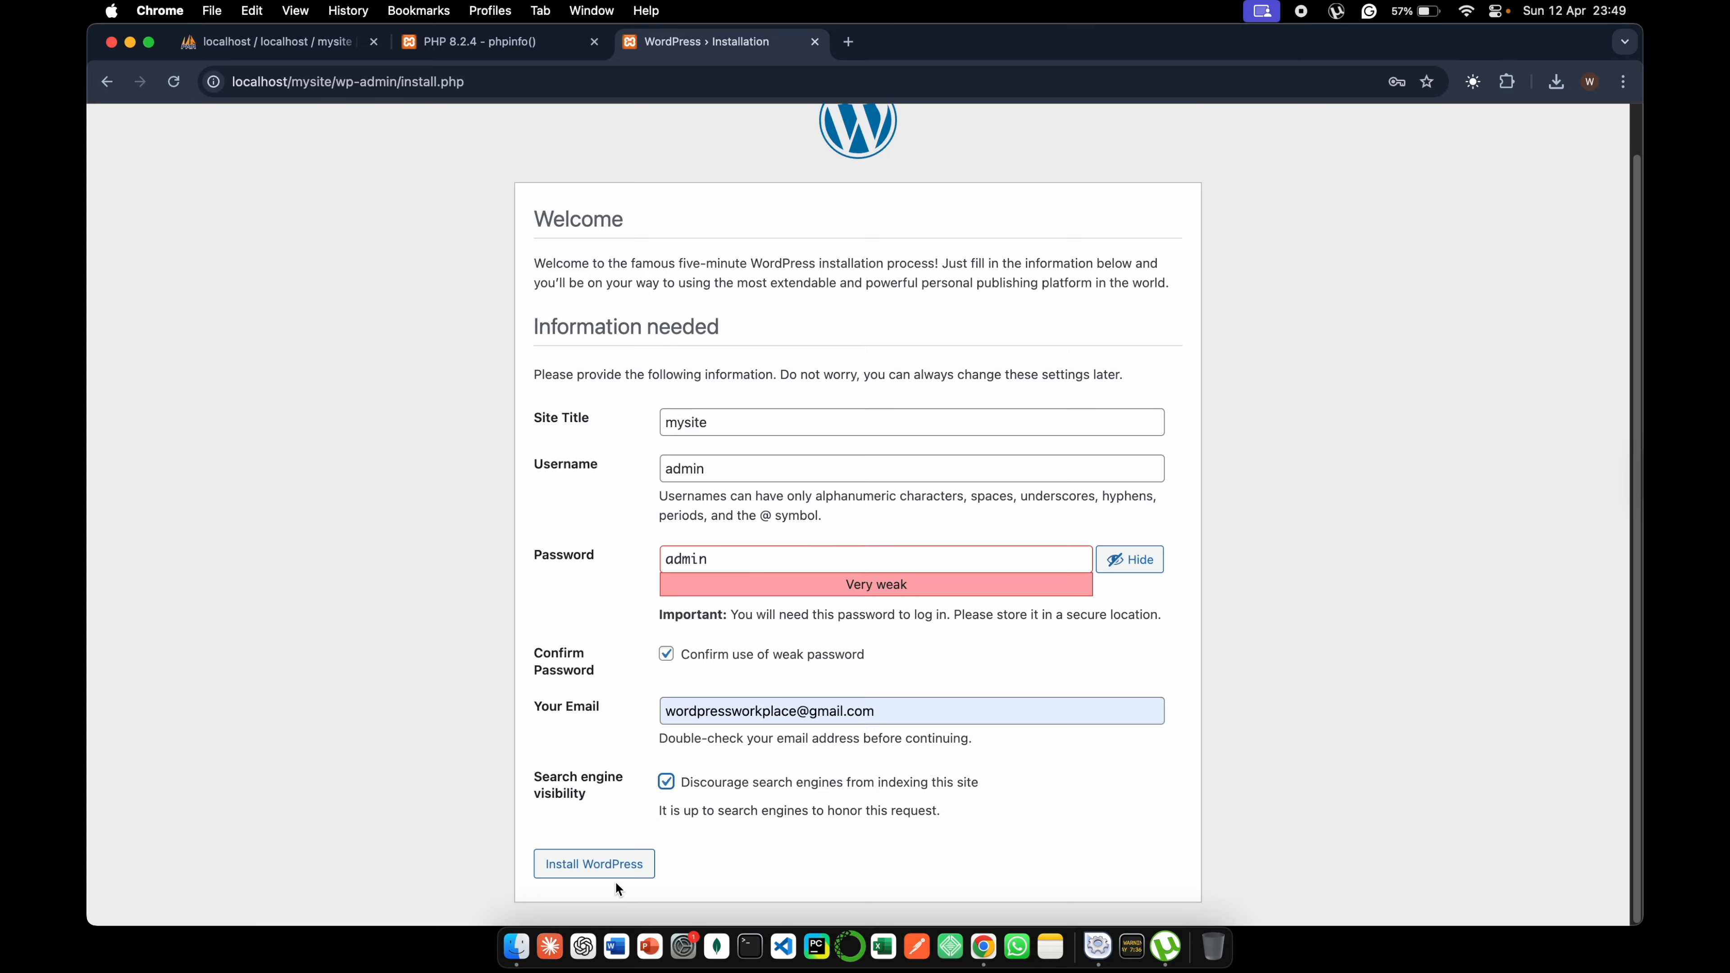
pyautogui.click(611, 864)
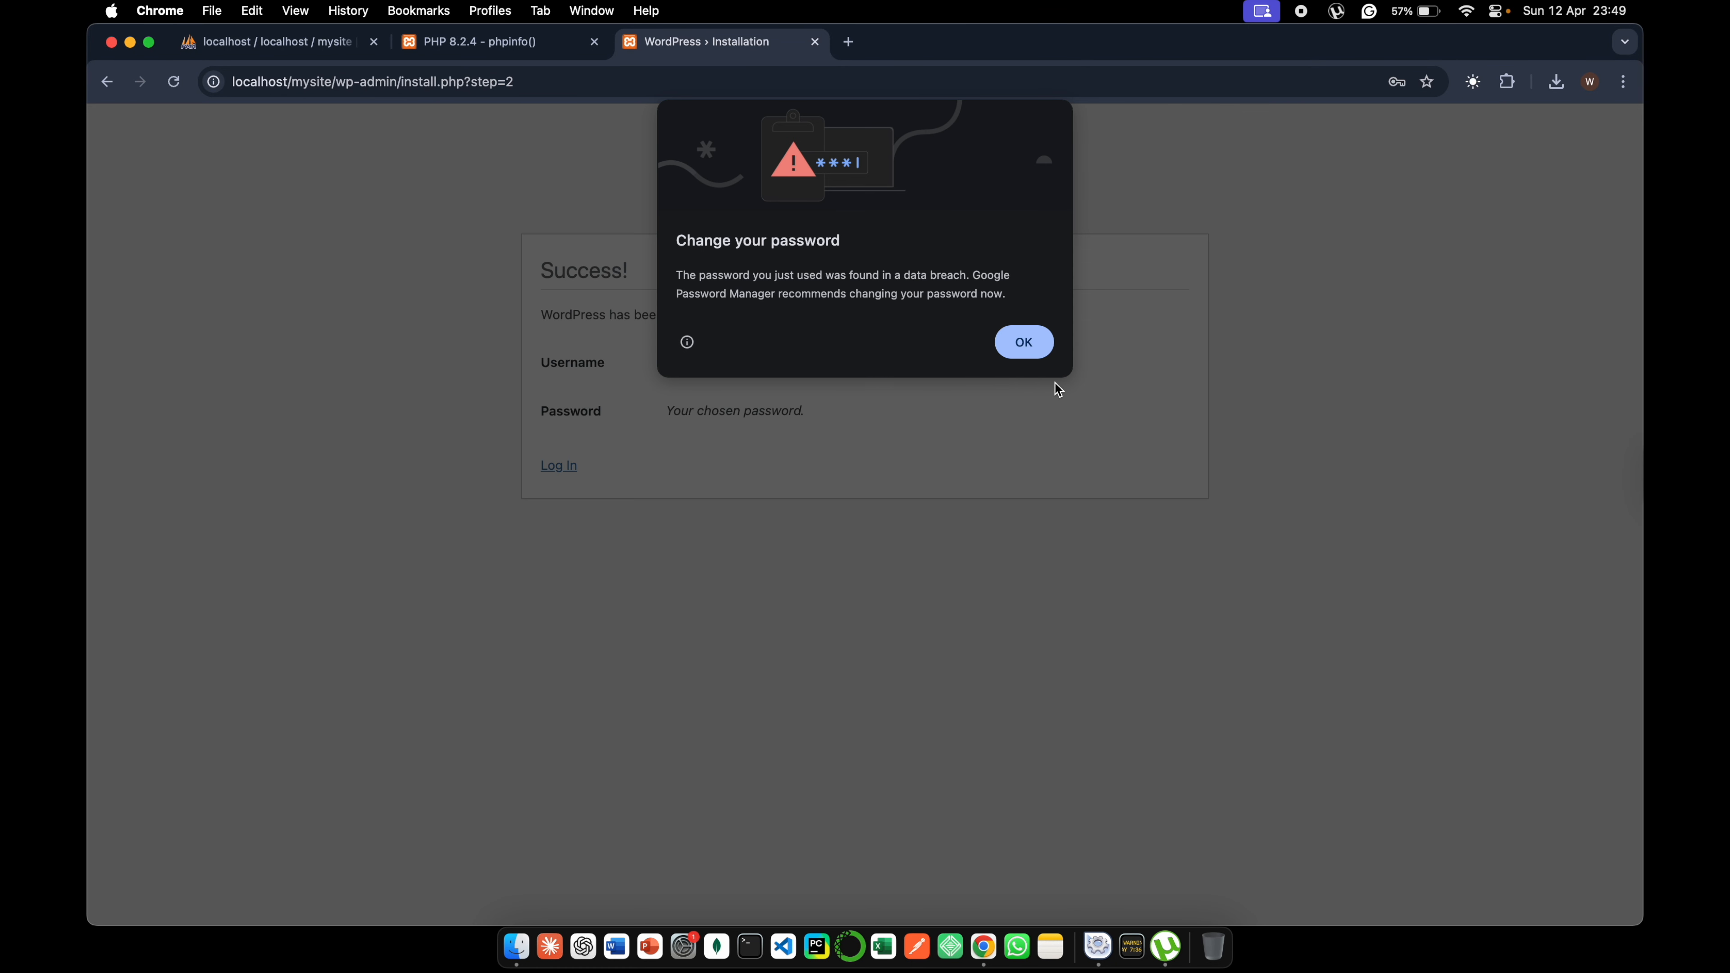
# - Dismiss the breached-password warning, save the site's login in the browser and decline the phone offer
pyautogui.click(1029, 348)
pyautogui.click(1383, 371)
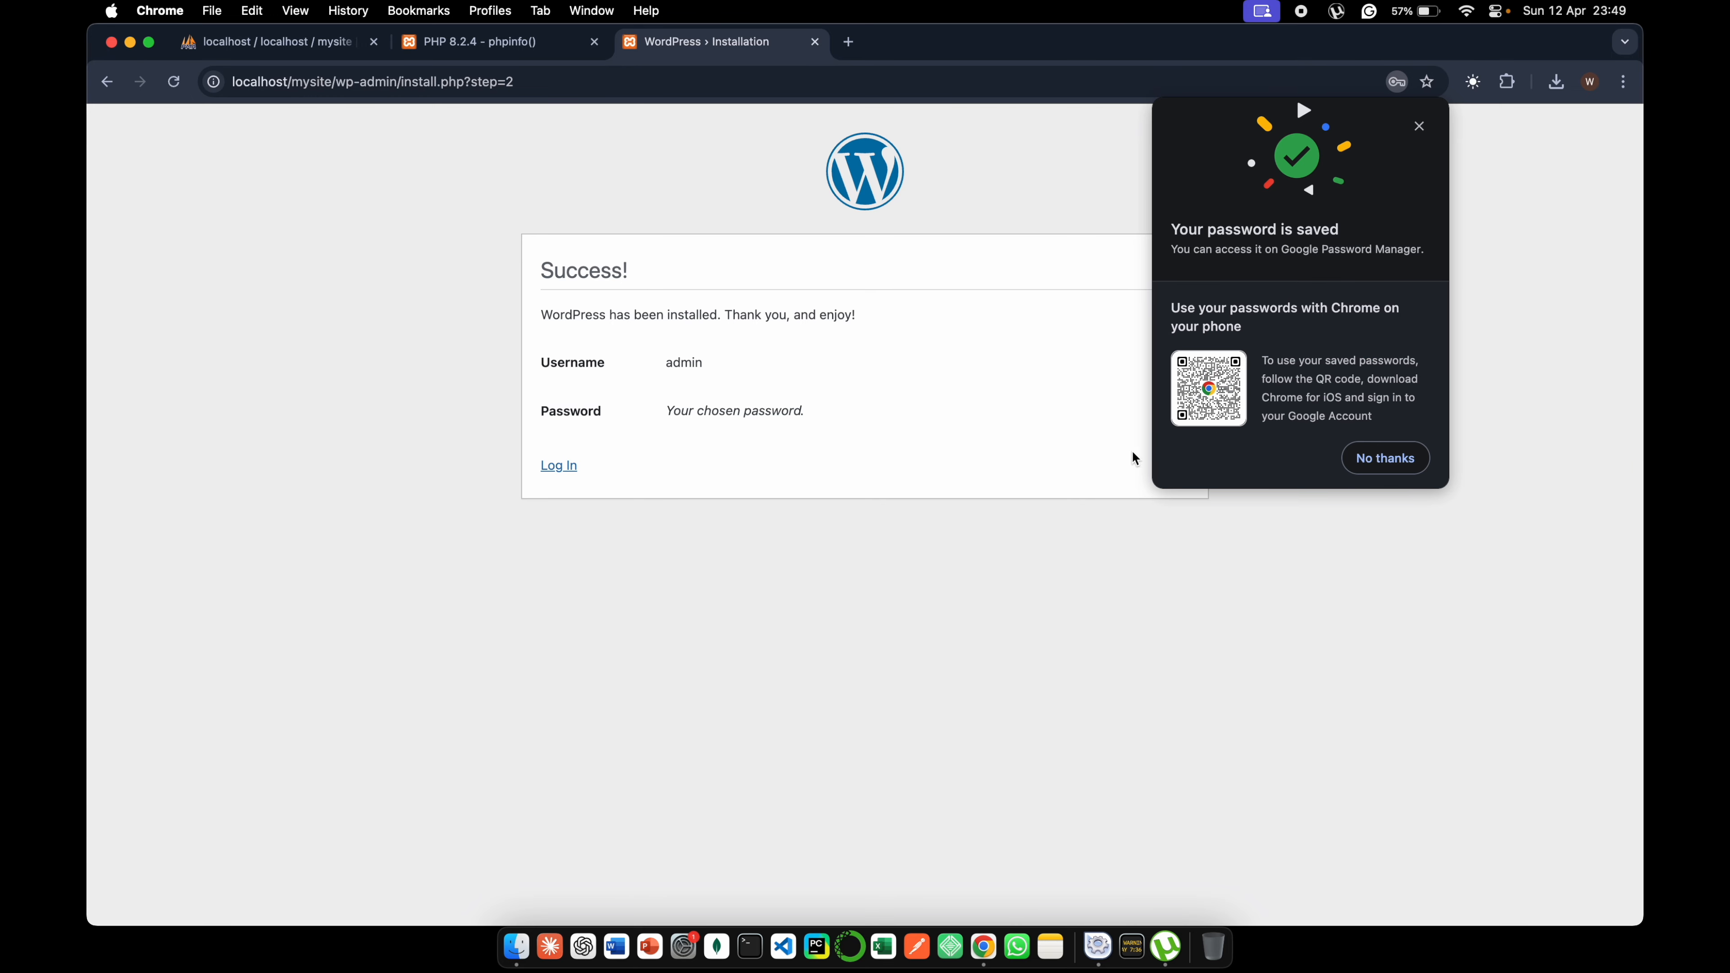
pyautogui.click(1383, 458)
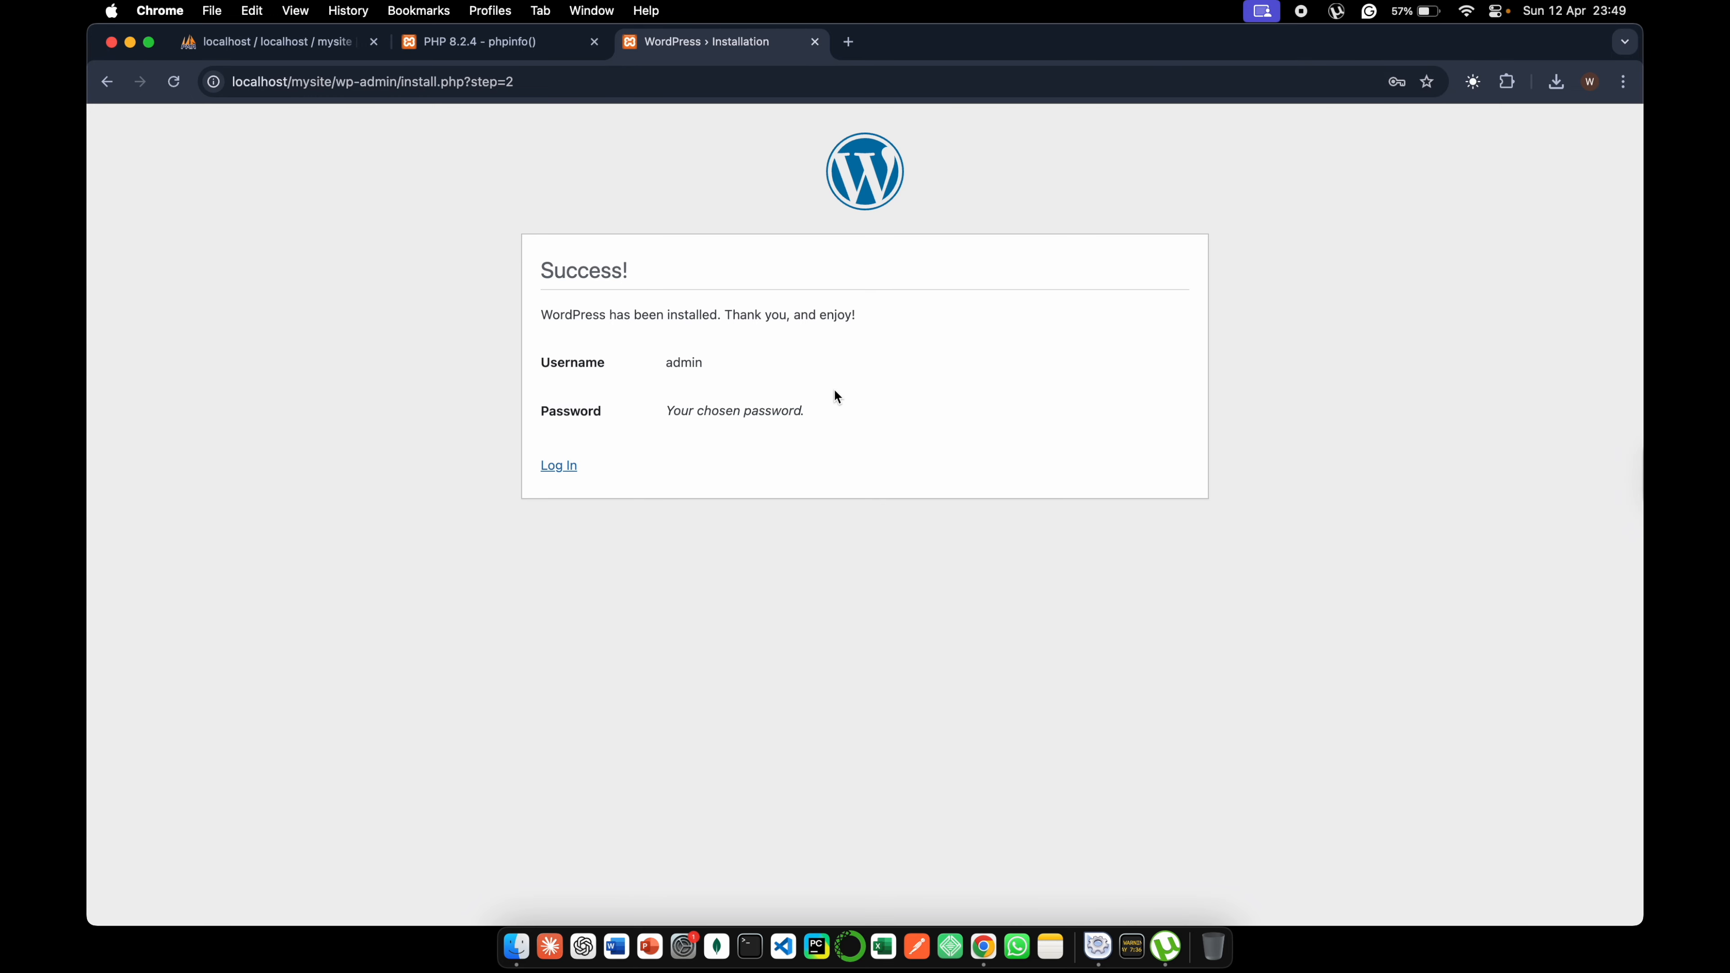
# - Log in to the WordPress dashboard with the saved credentials, declining screen-lock protection and closing the saved-password check
pyautogui.click(571, 475)
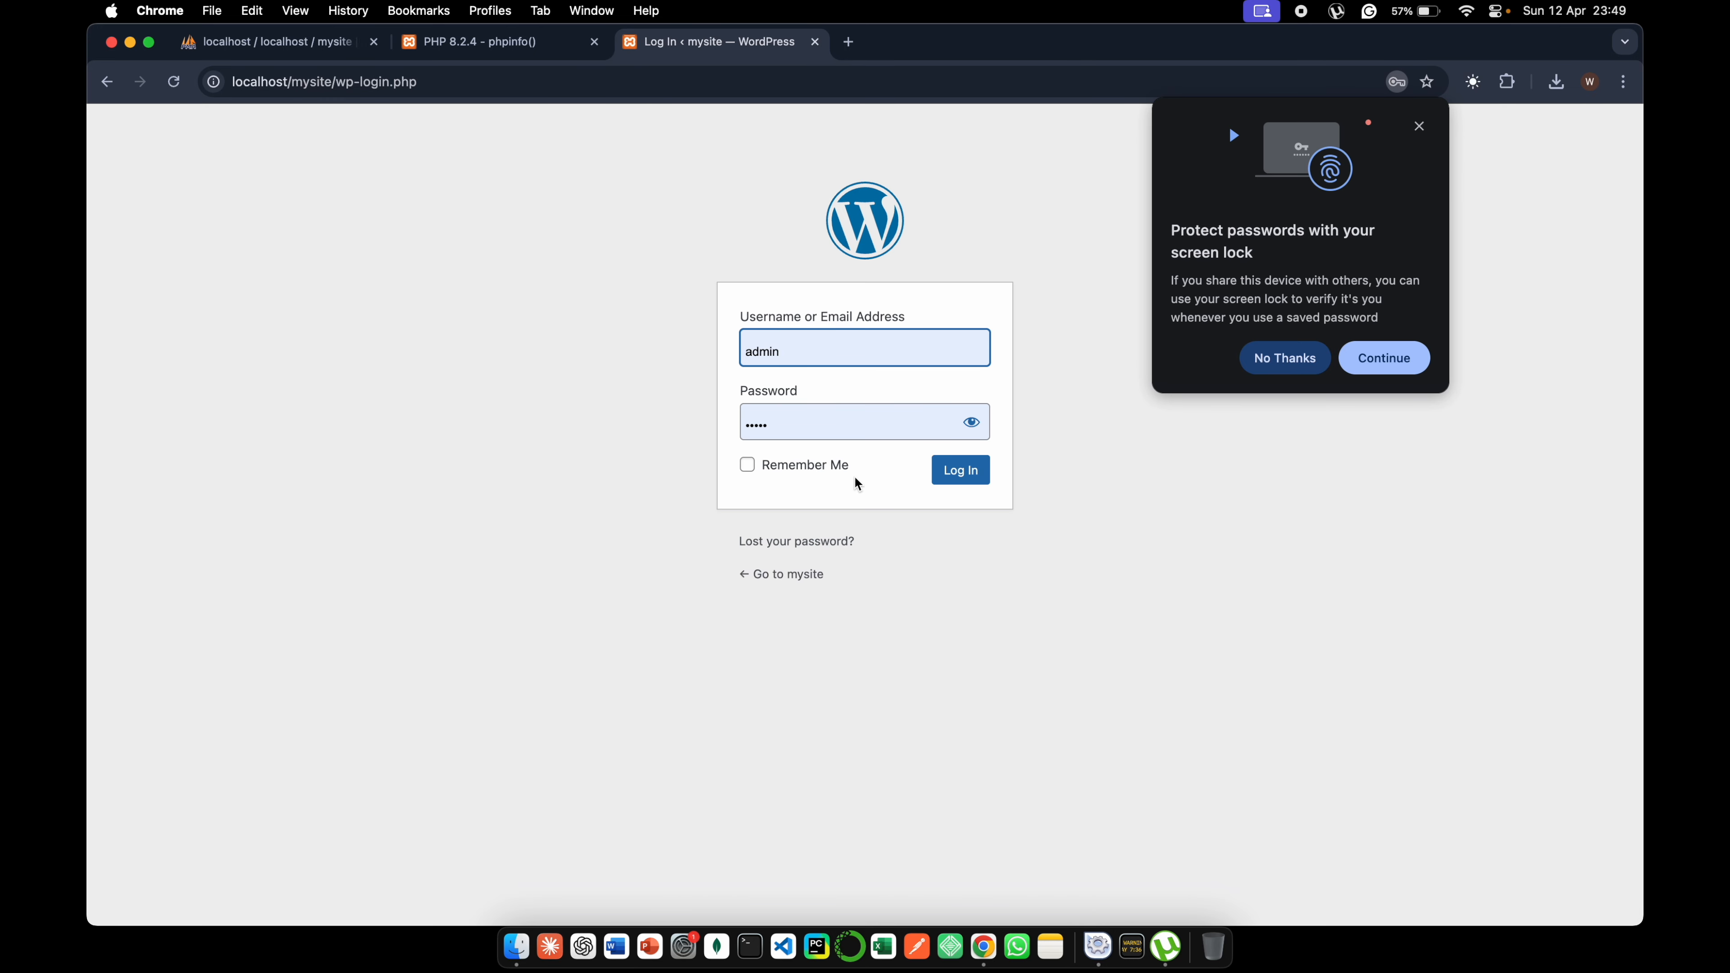
pyautogui.click(947, 476)
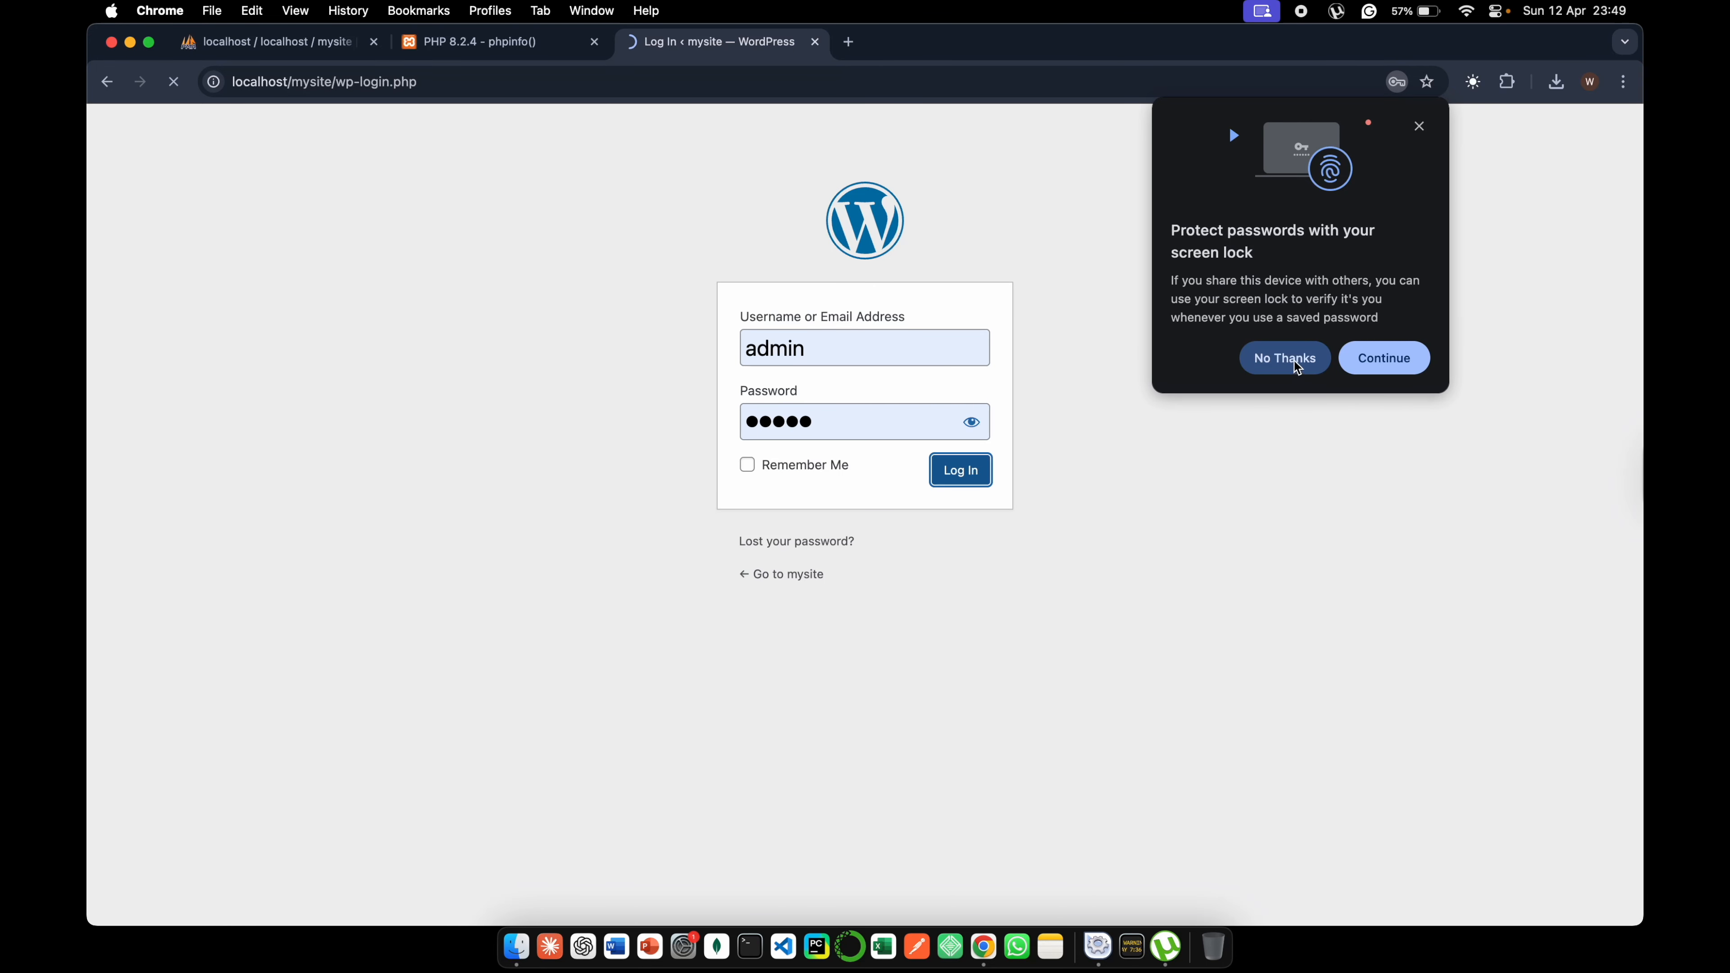
pyautogui.click(1290, 379)
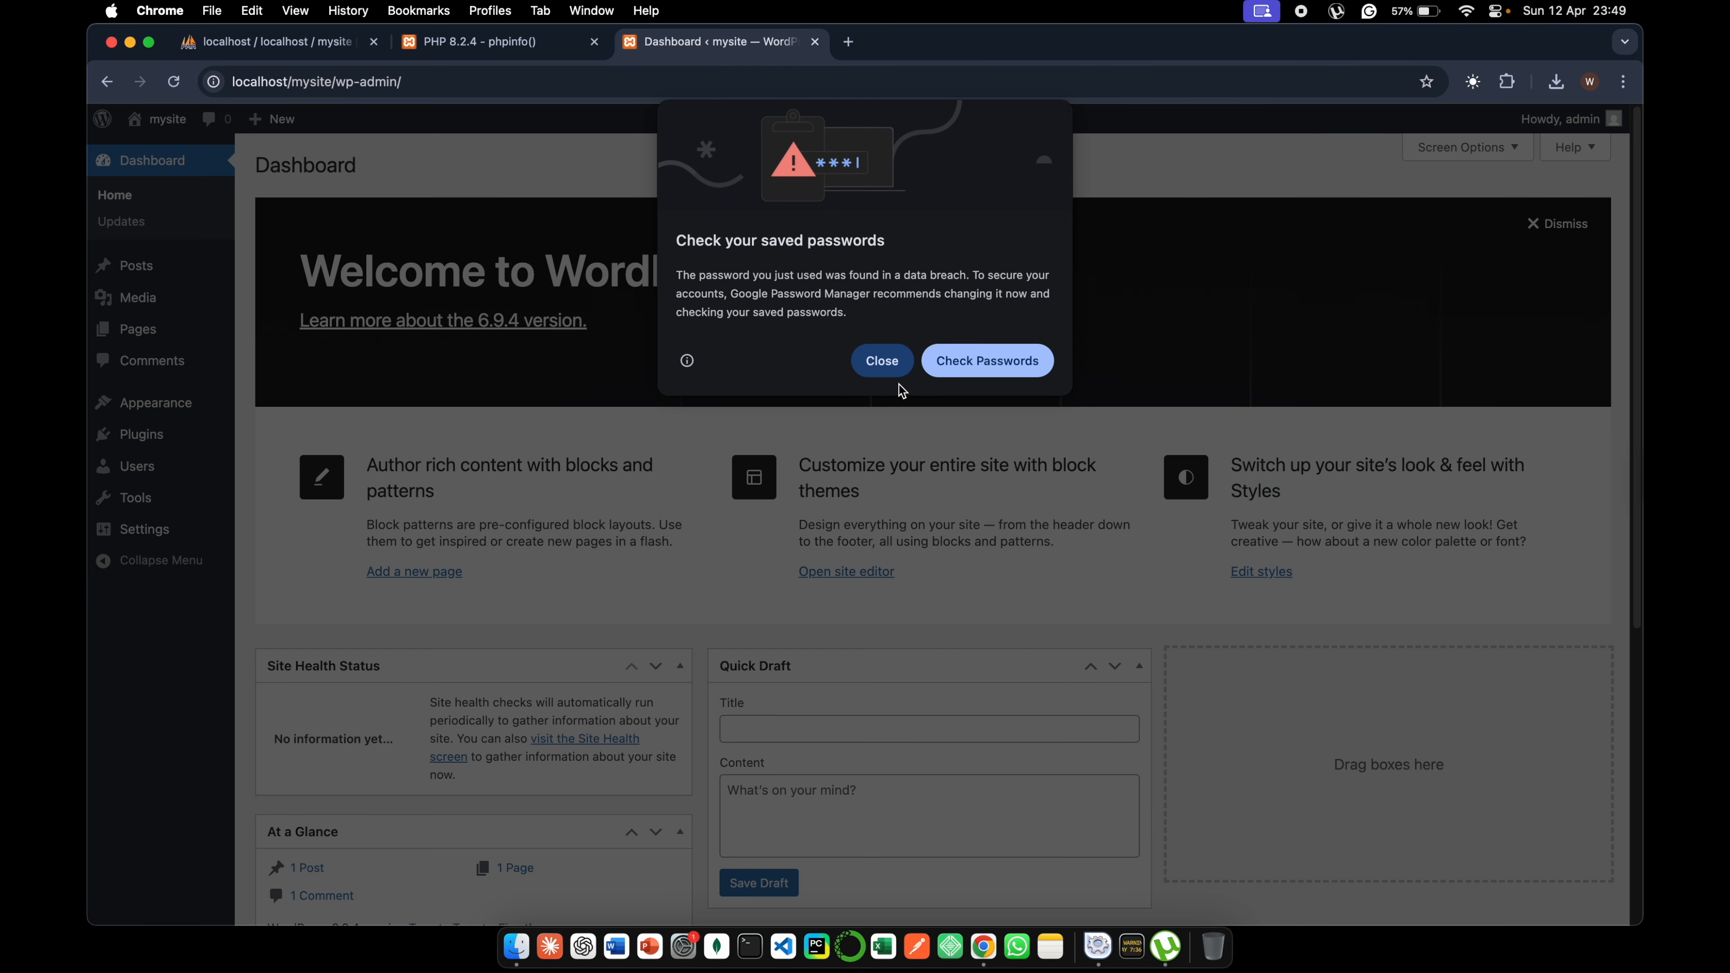
pyautogui.click(883, 360)
# - Visit the mysite front page and look over the About WordPress page in the admin area
pyautogui.click(151, 146)
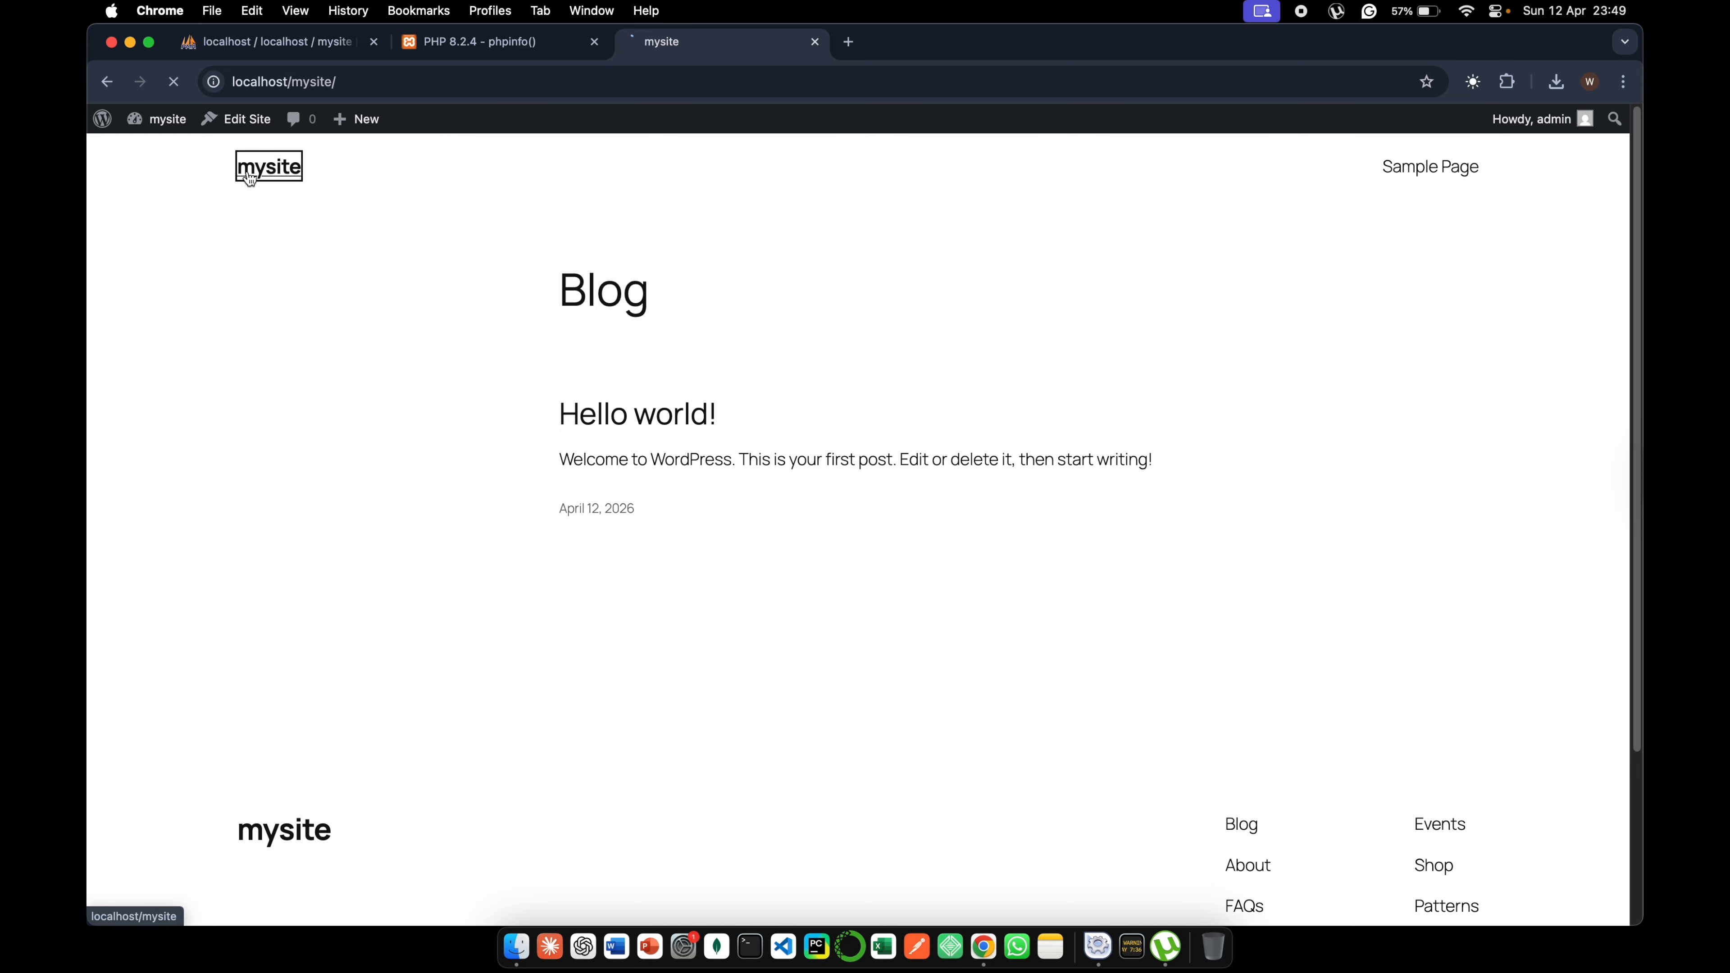
pyautogui.moveTo(100, 117)
pyautogui.click(136, 152)
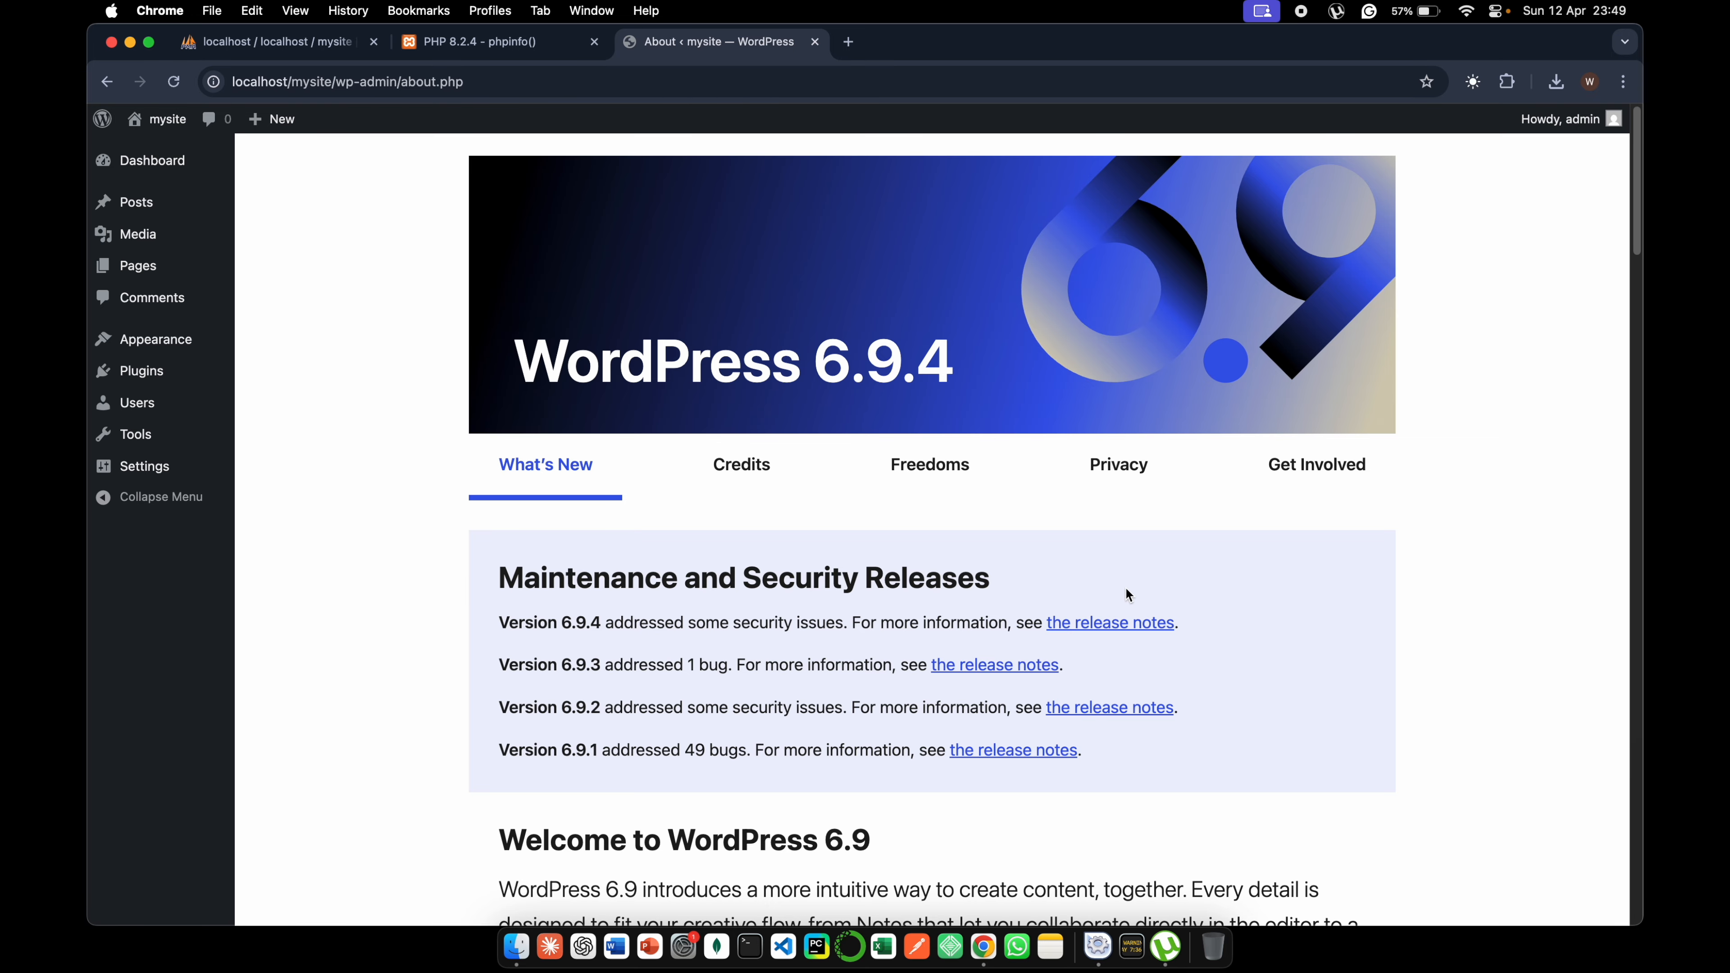
pyautogui.scroll(-7, 1090, 396)
pyautogui.scroll(6, 856, 428)
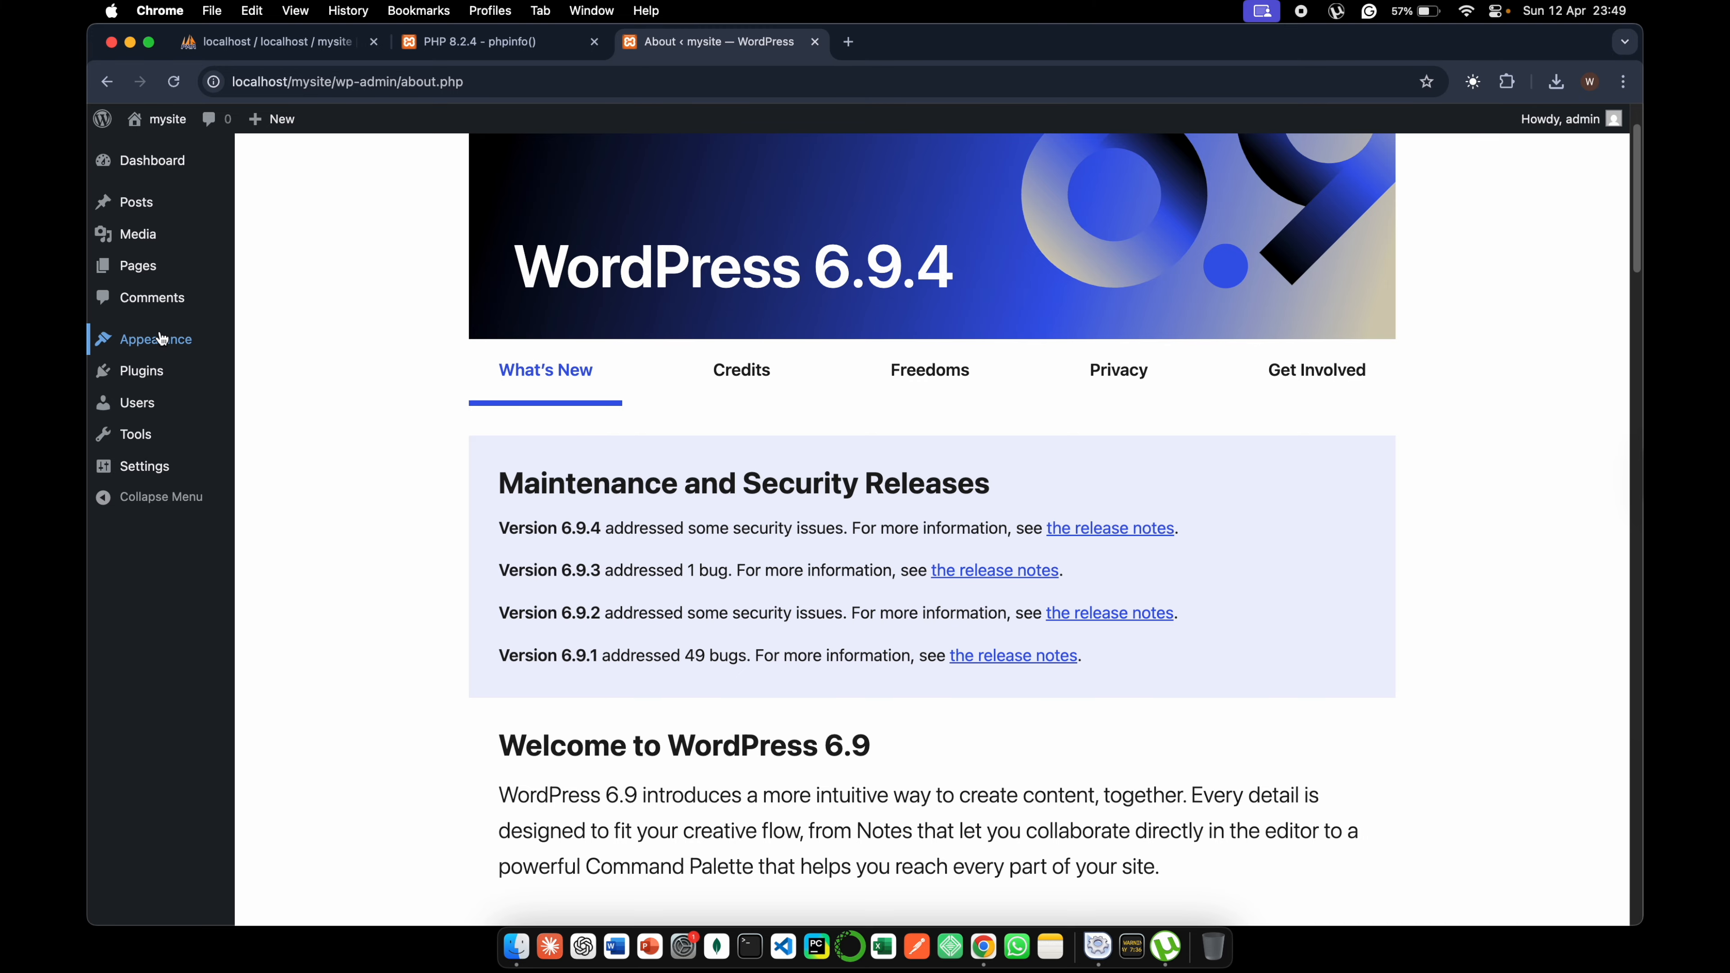
pyautogui.moveTo(141, 475)
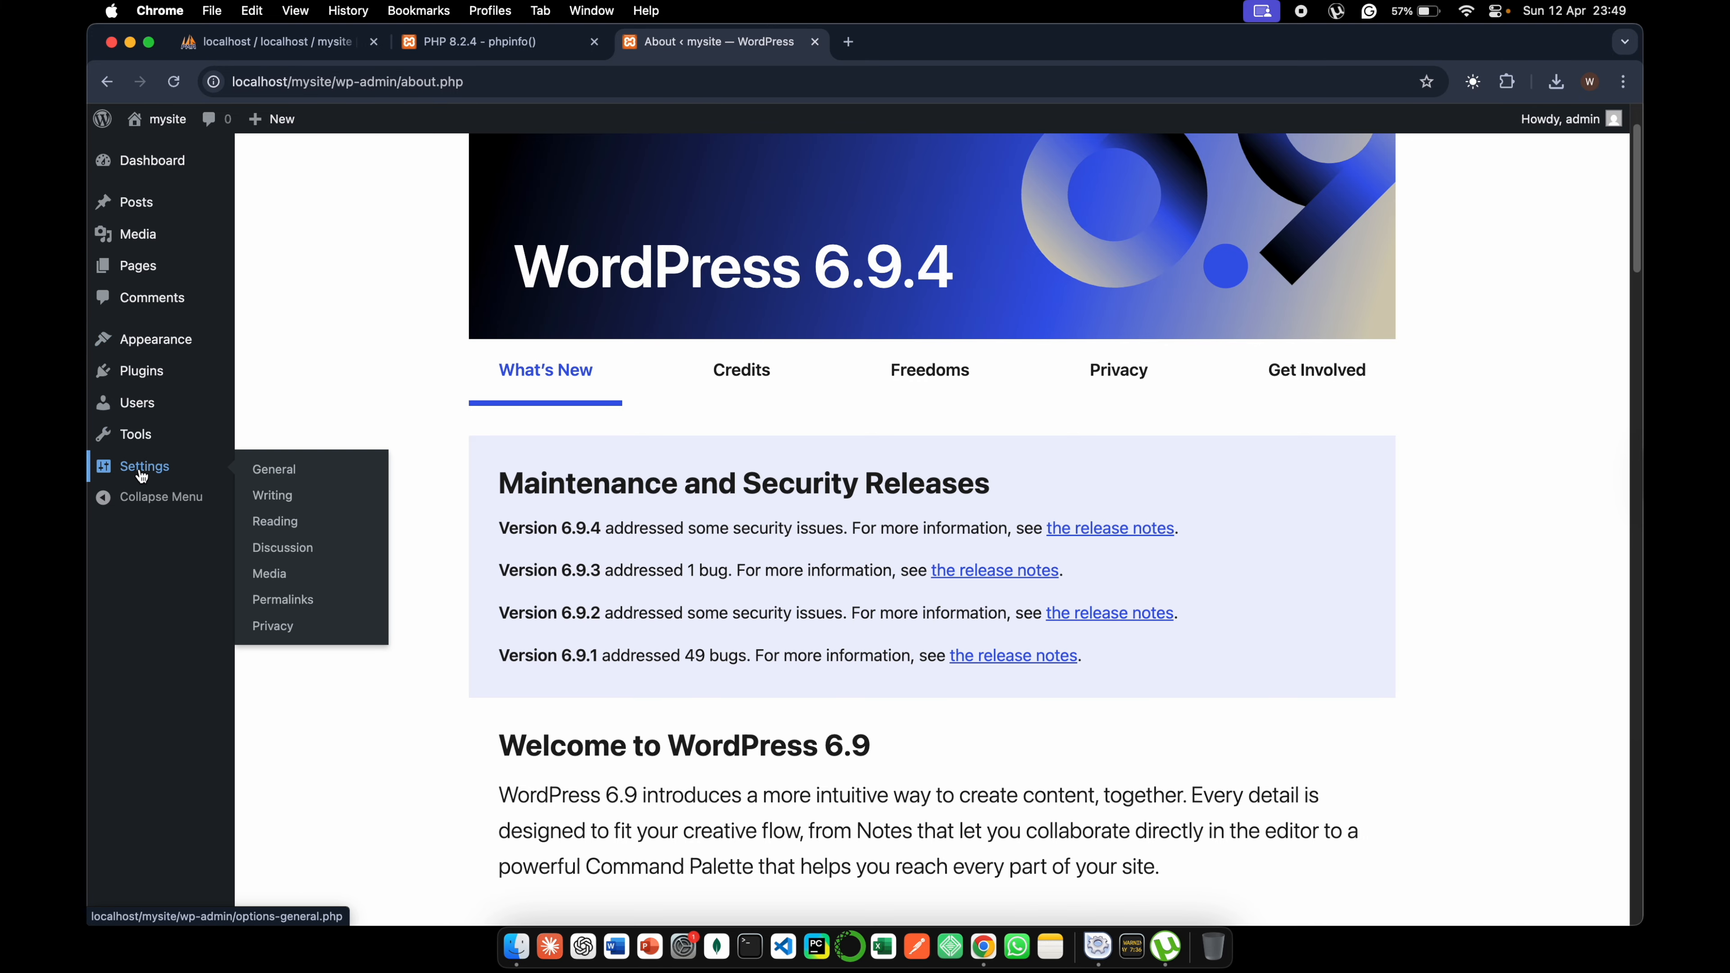